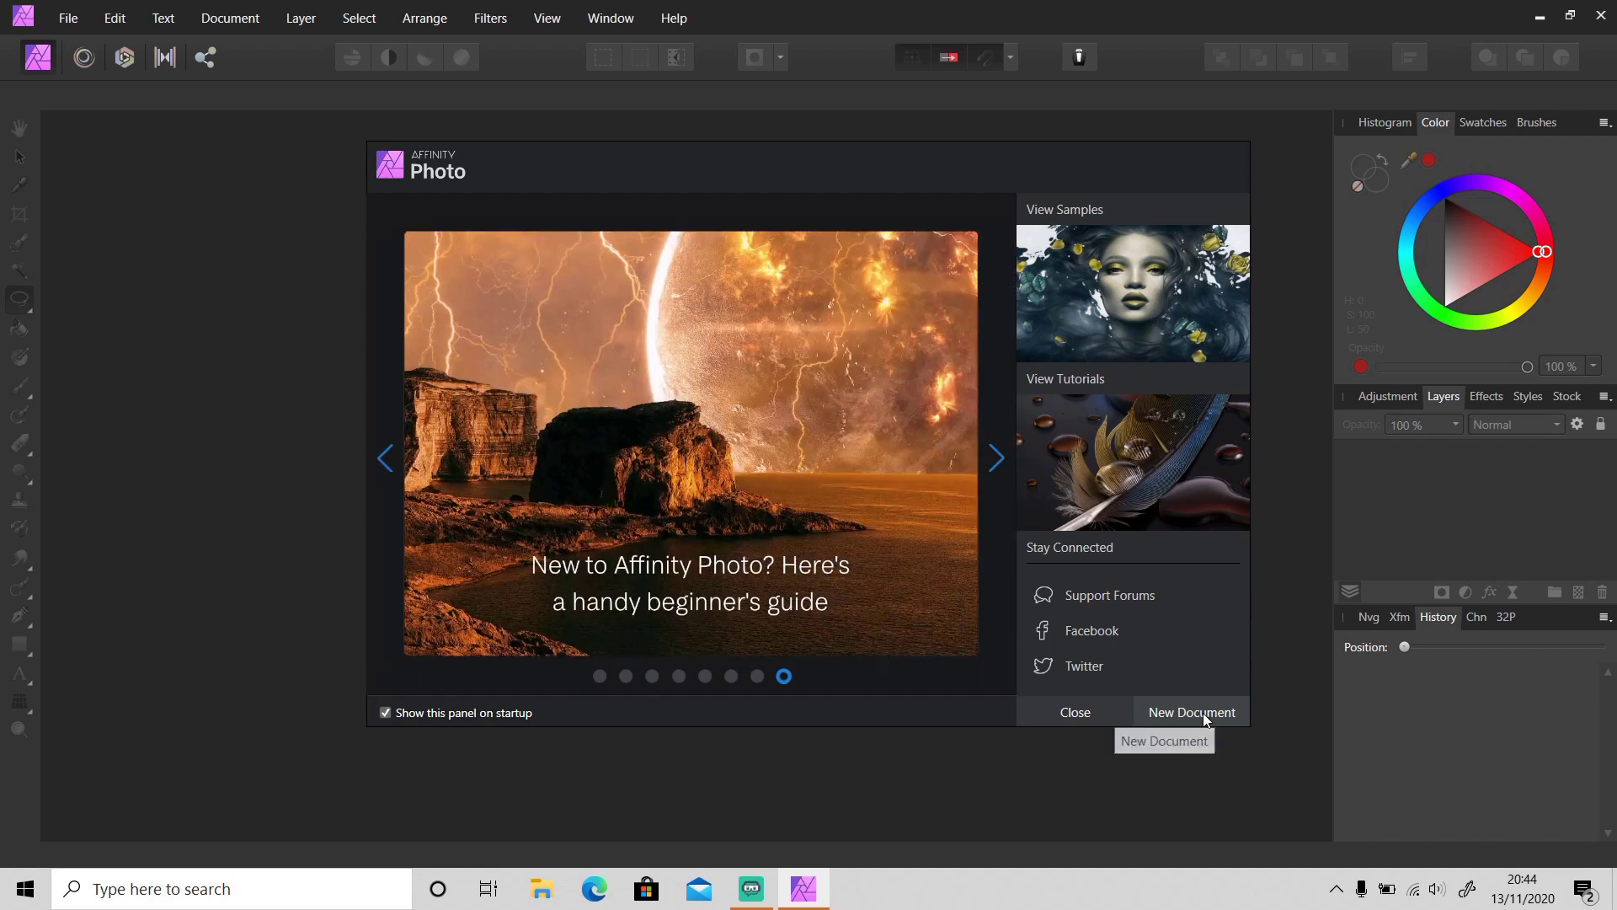
Create a new SVGA 800 × 600 document and draw a red-filled rectangle near the centre
left_click(1202, 713)
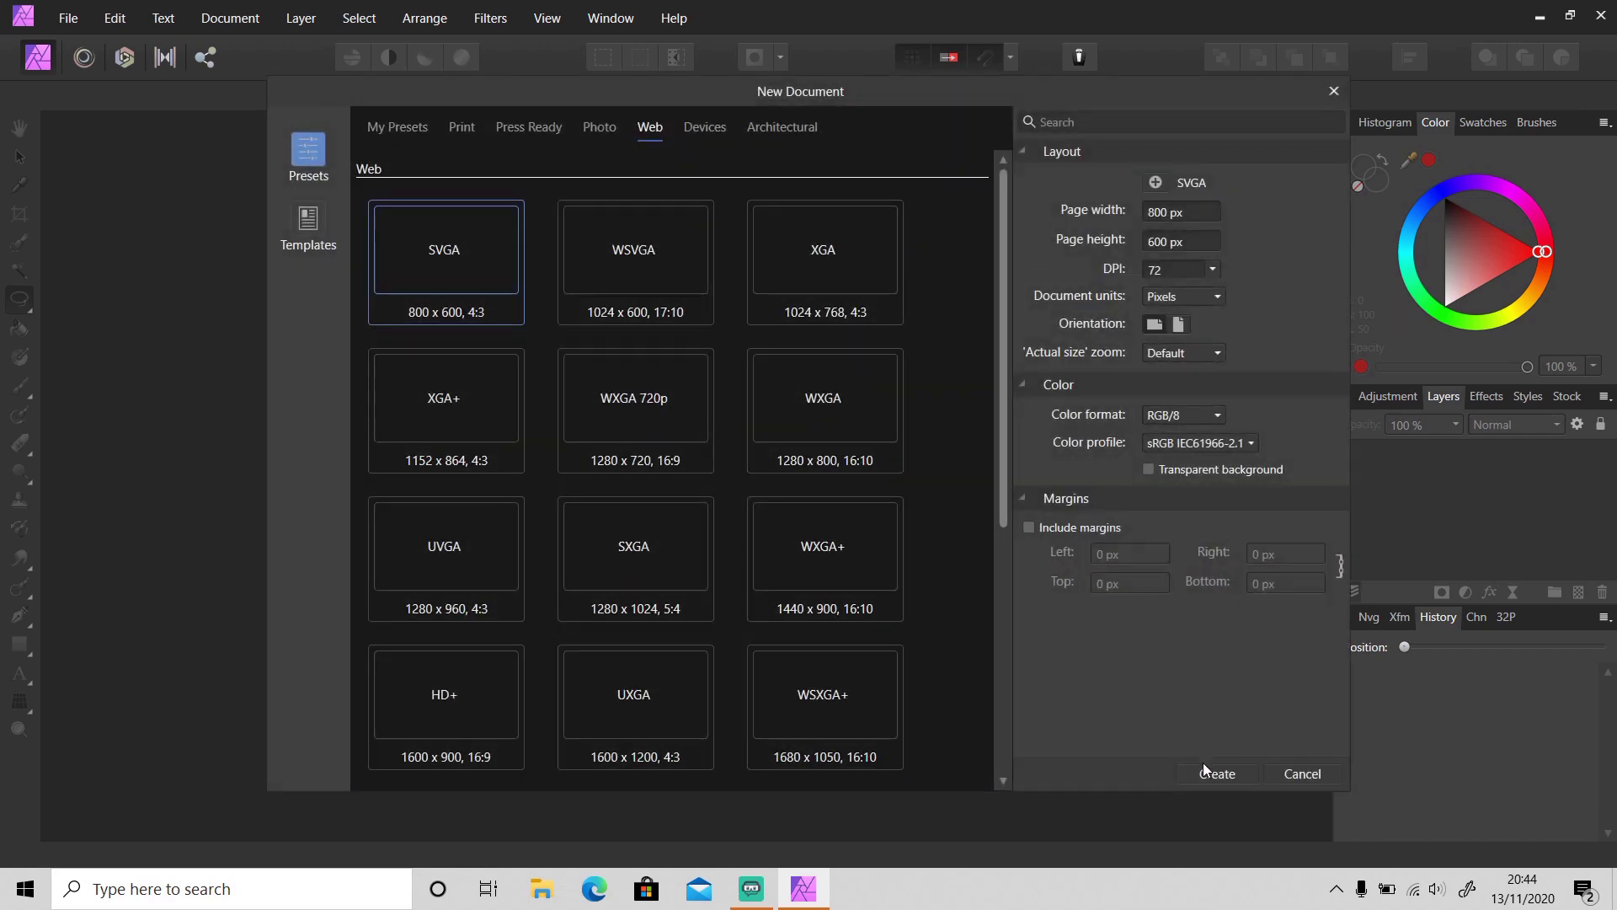
left_click(1215, 772)
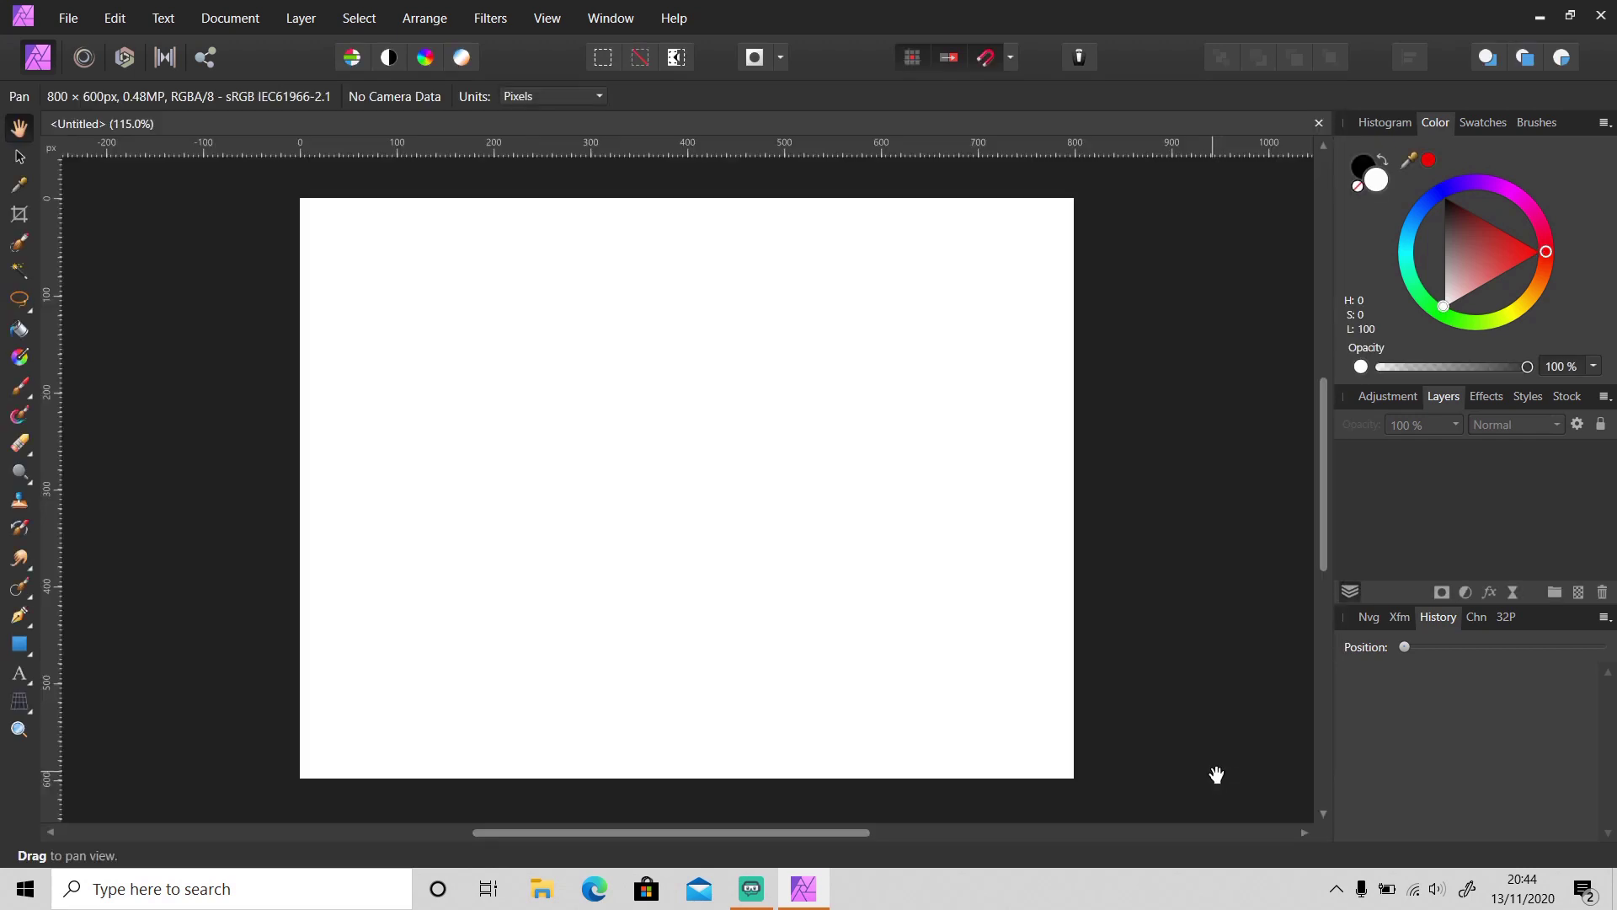
left_click(20, 645)
mouse_move(554, 474)
left_mouse_down()
mouse_move(926, 616)
mouse_move(884, 624)
left_mouse_up()
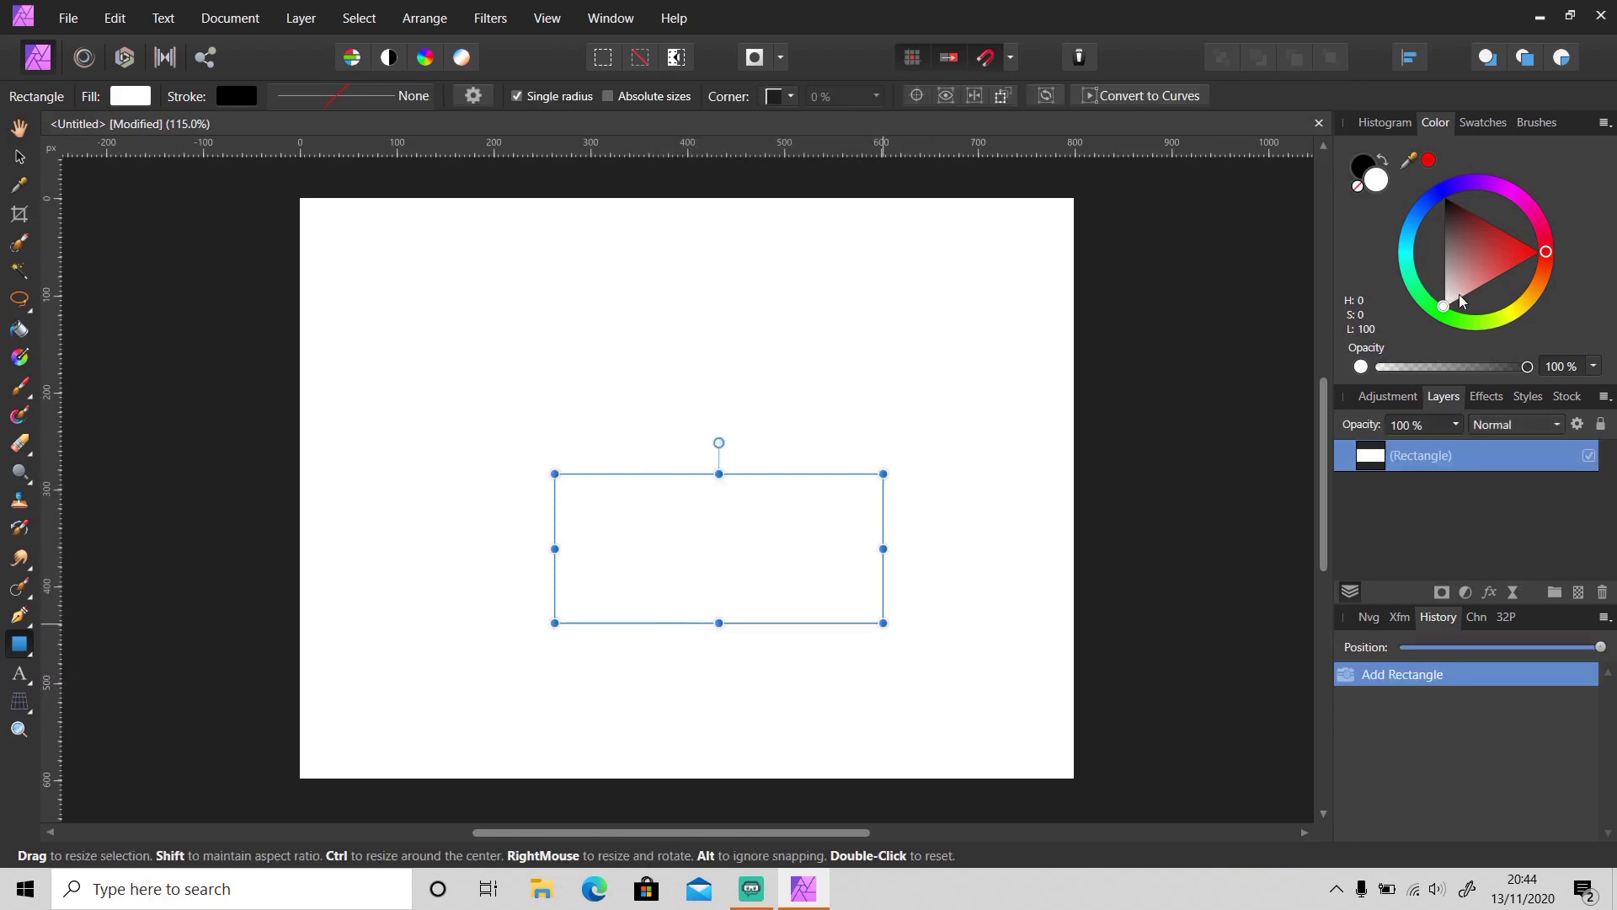
left_click(1428, 160)
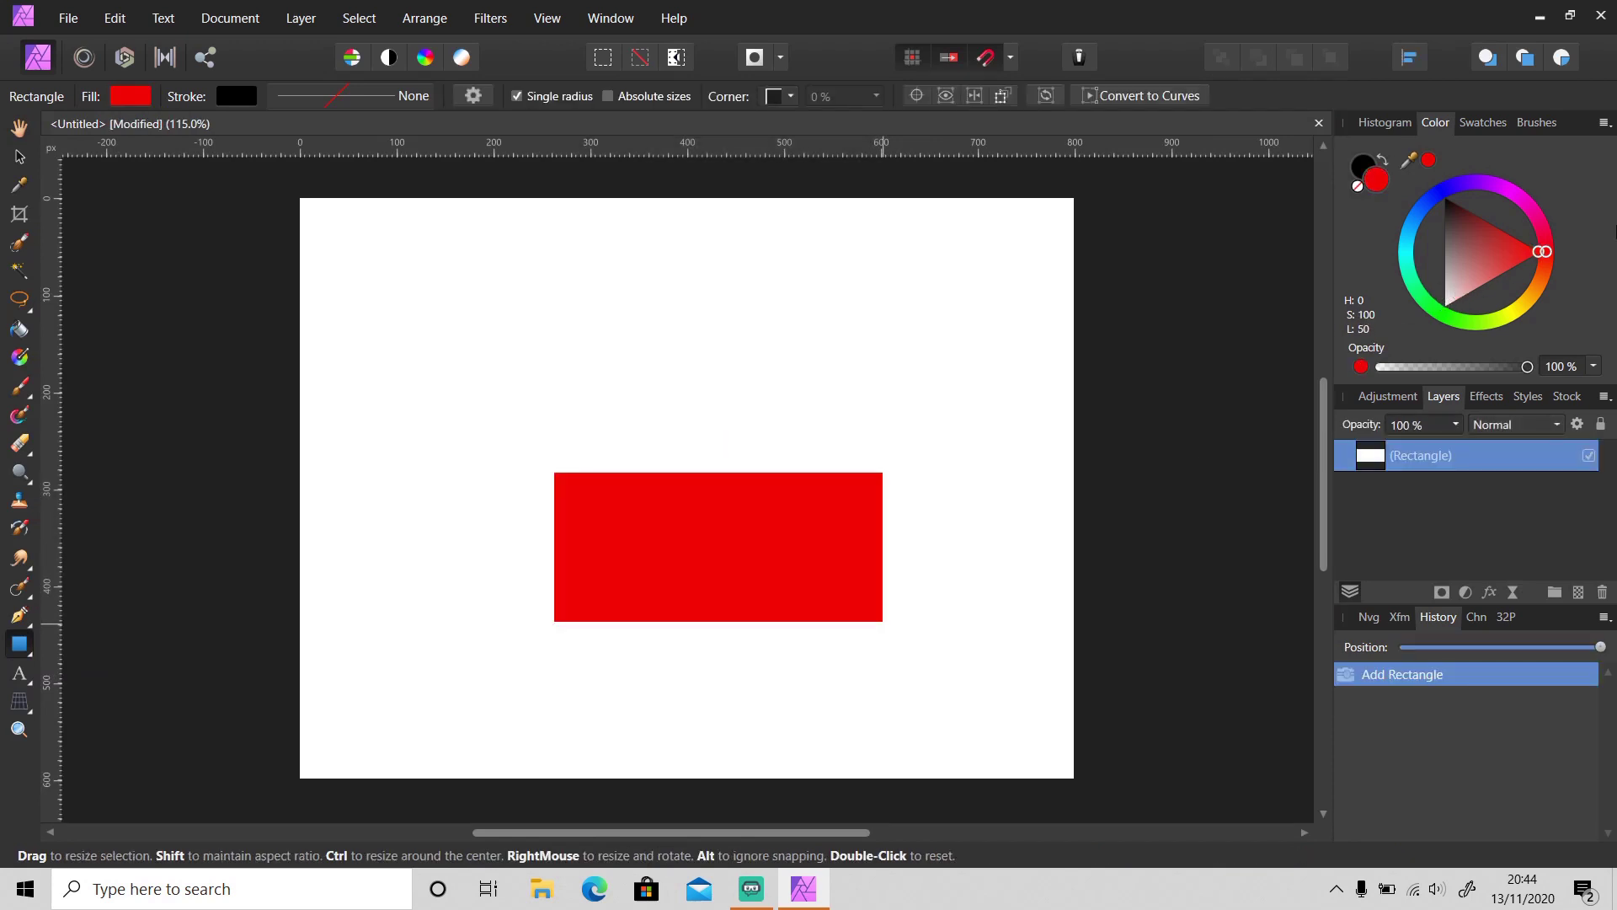
Move the red rectangle slightly up and to the left, then deselect it
left_click(19, 156)
left_click_drag(716, 571, 685, 513)
left_click(855, 677)
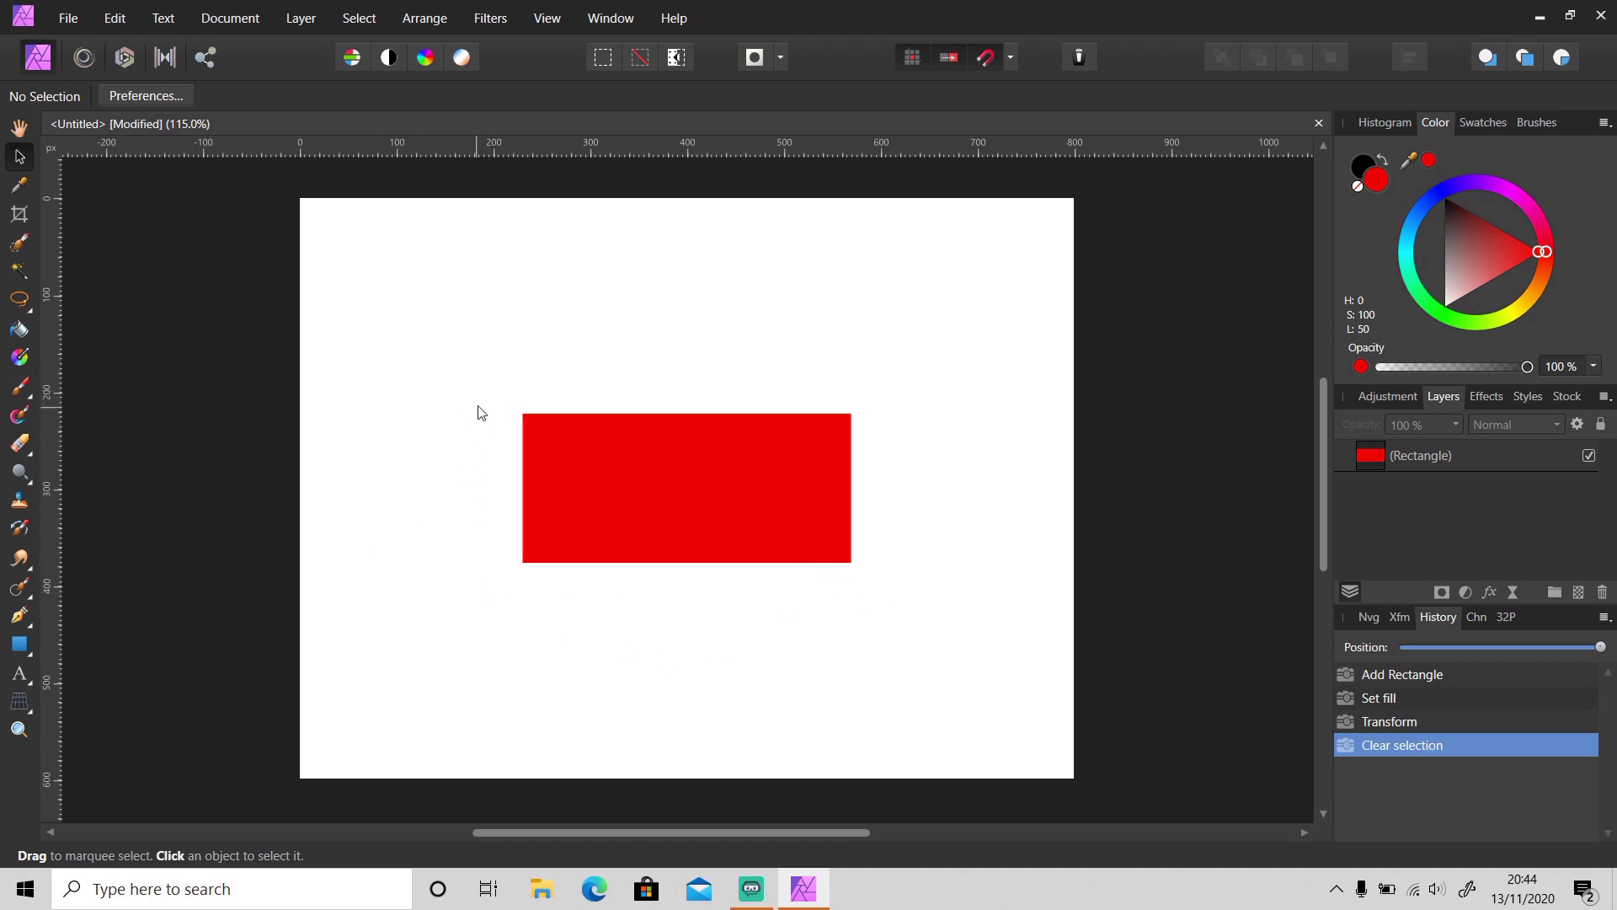
Make a triangular freehand selection over the rectangle's lower-left half and rasterize the rectangle layer
left_click(19, 297)
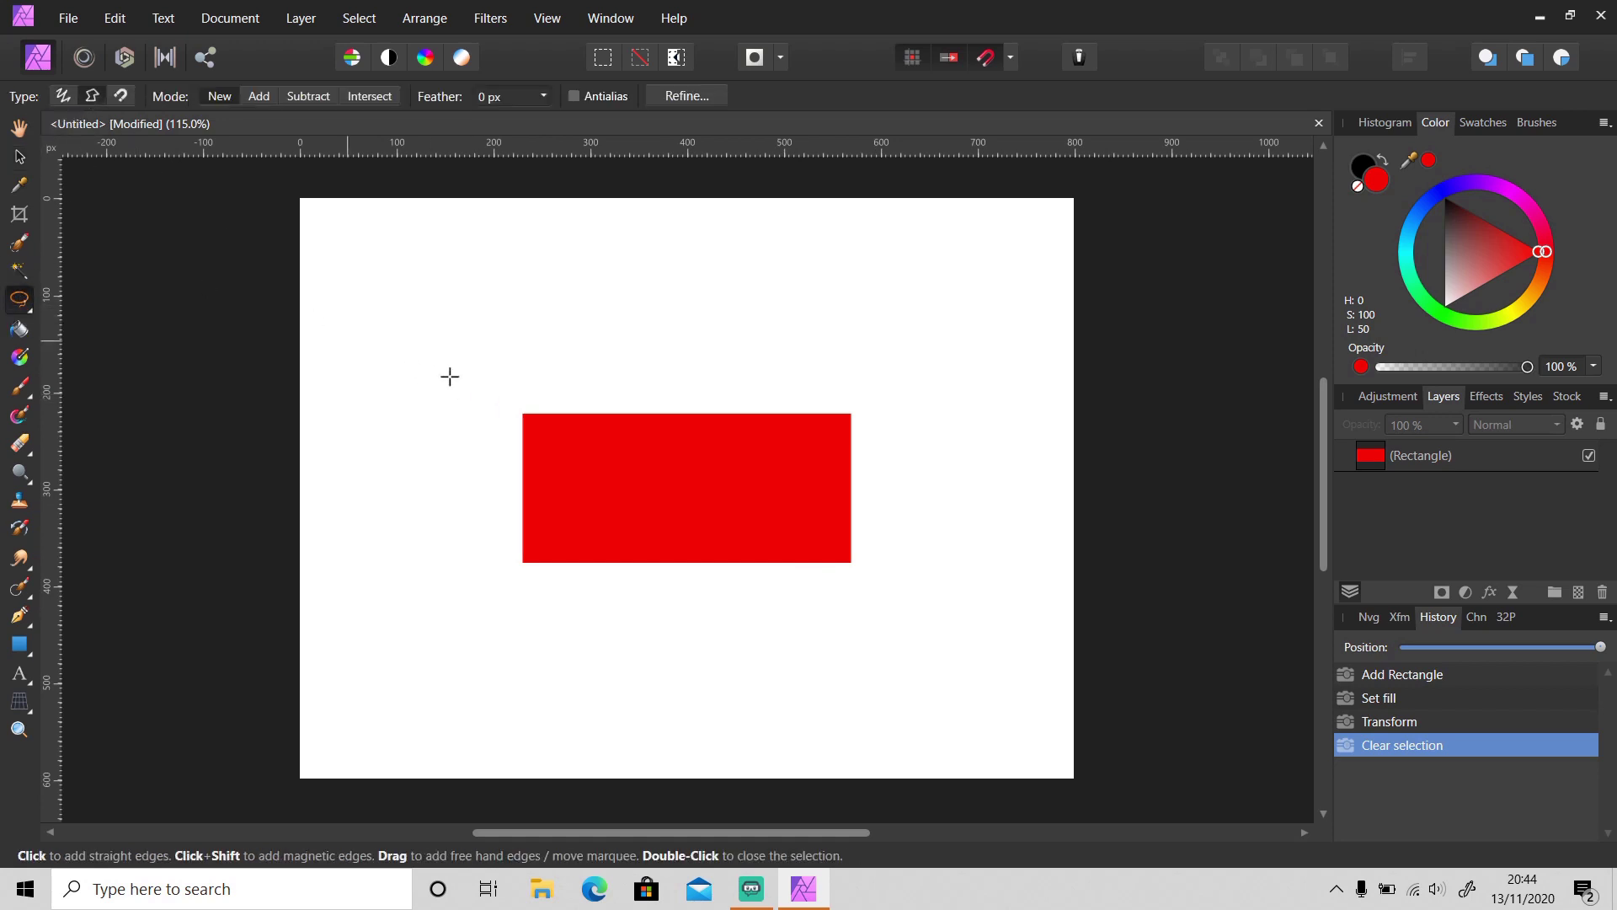
left_click(516, 407)
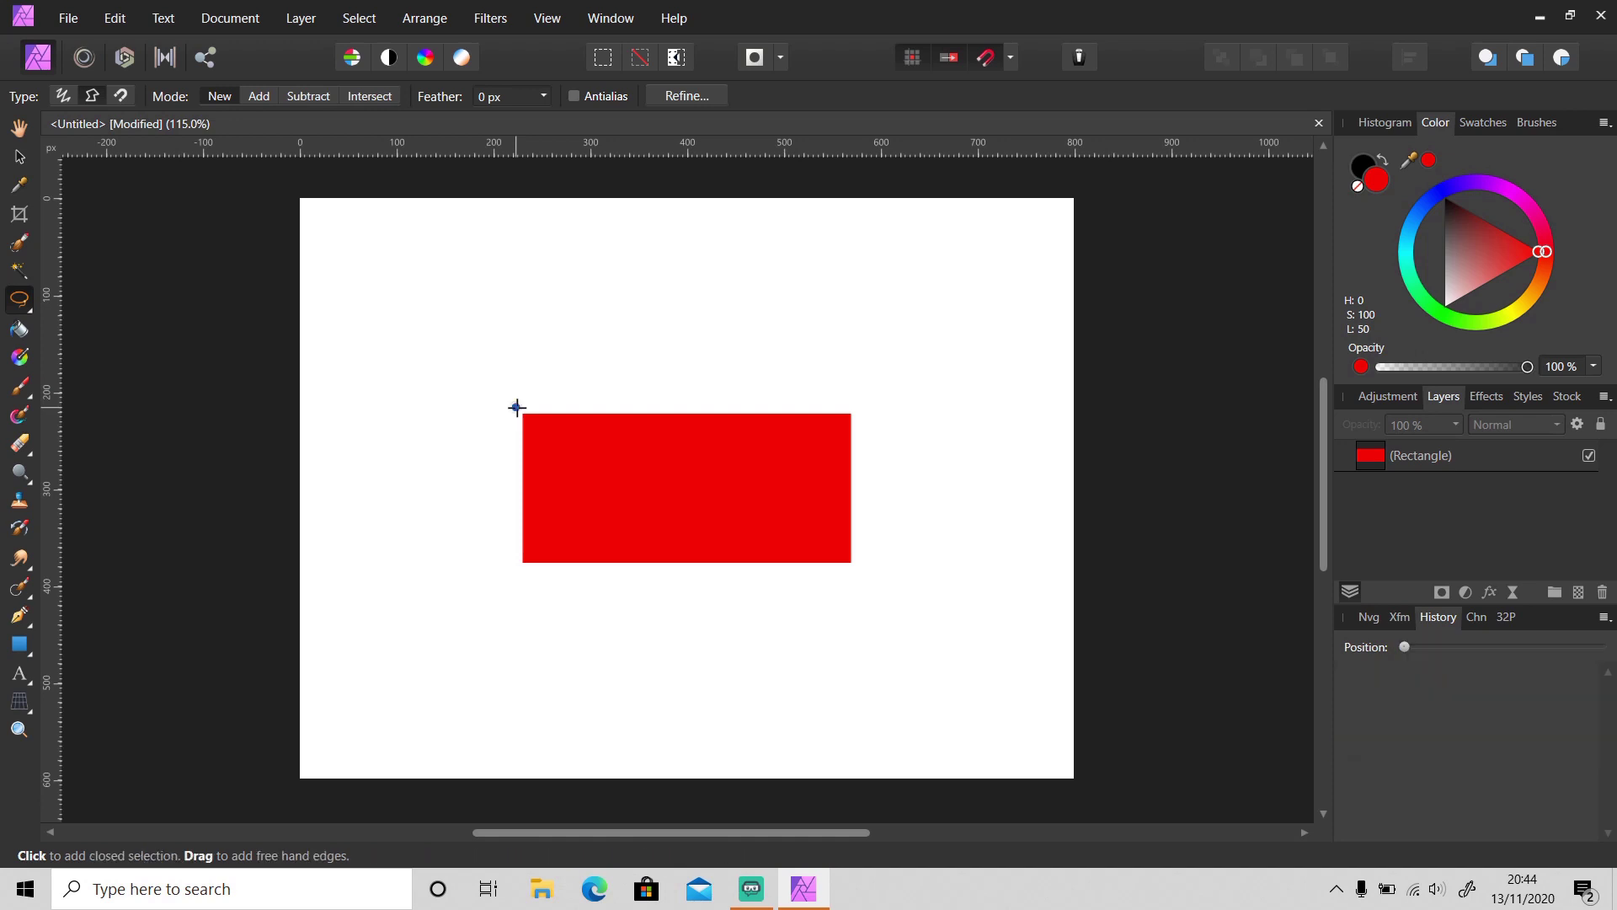
left_click(876, 573)
left_click(838, 625)
left_click(488, 612)
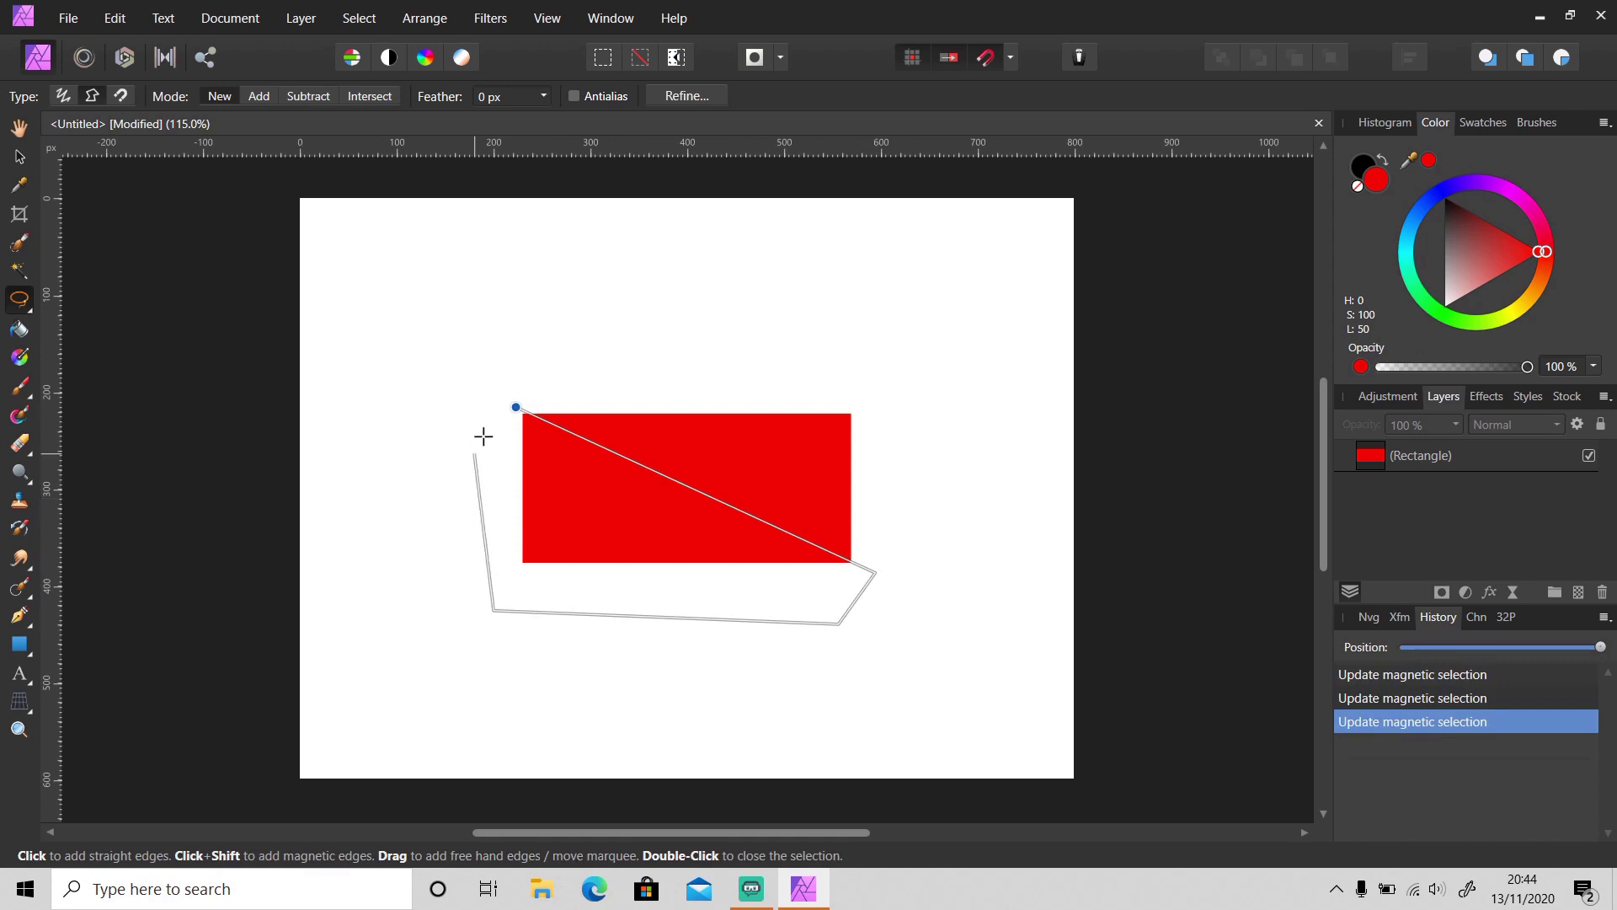
left_click(516, 407)
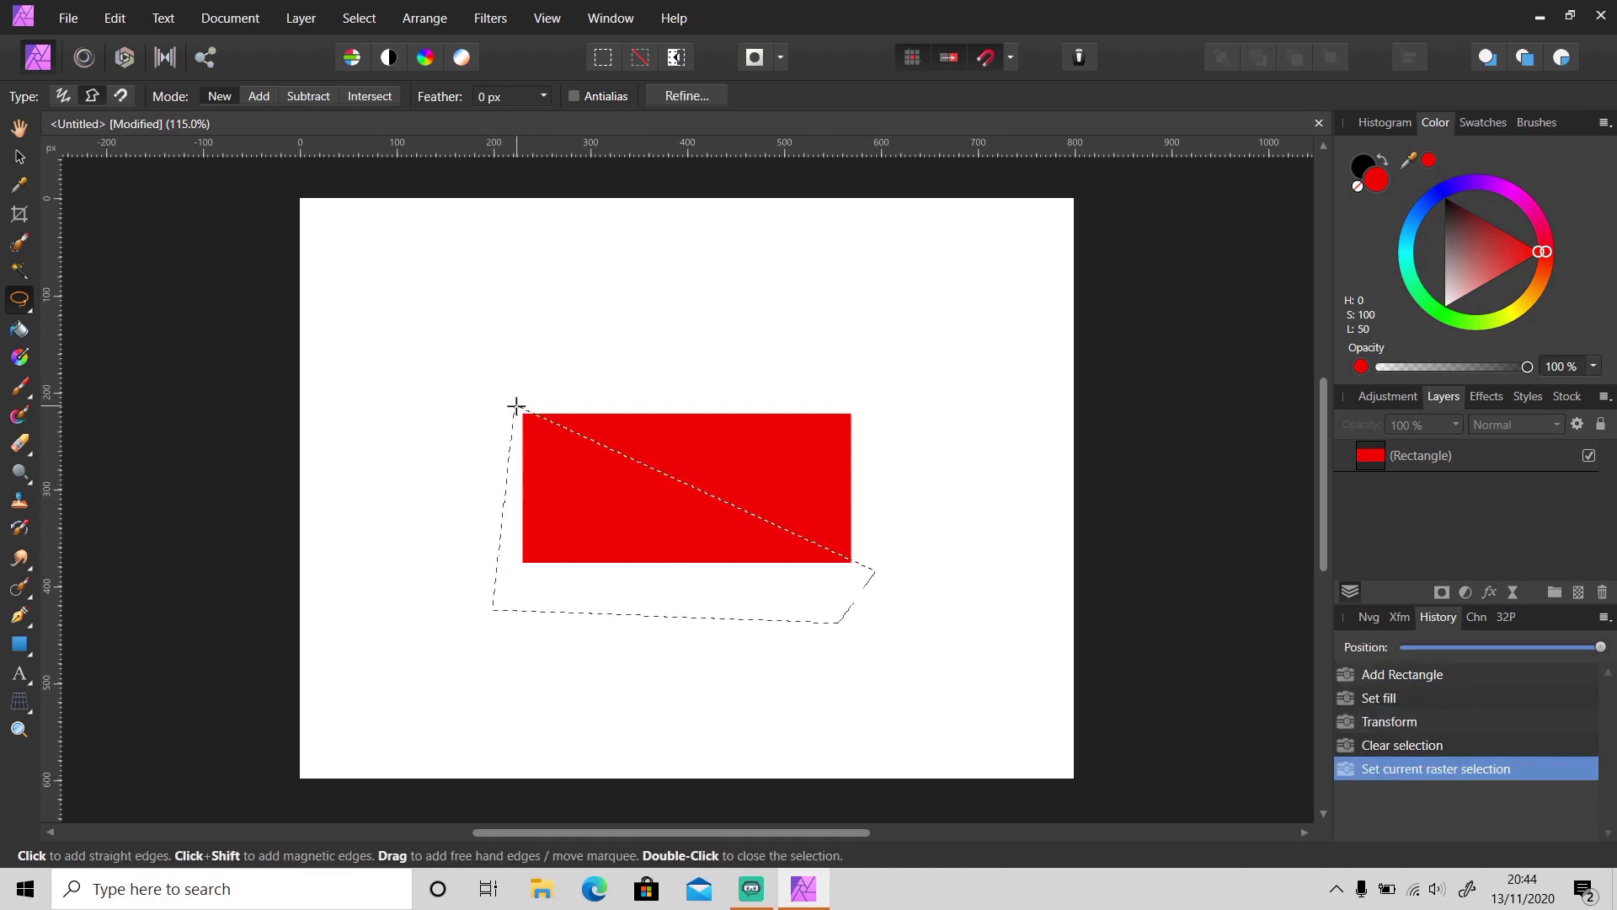
right_click(1430, 448)
left_click(1394, 363)
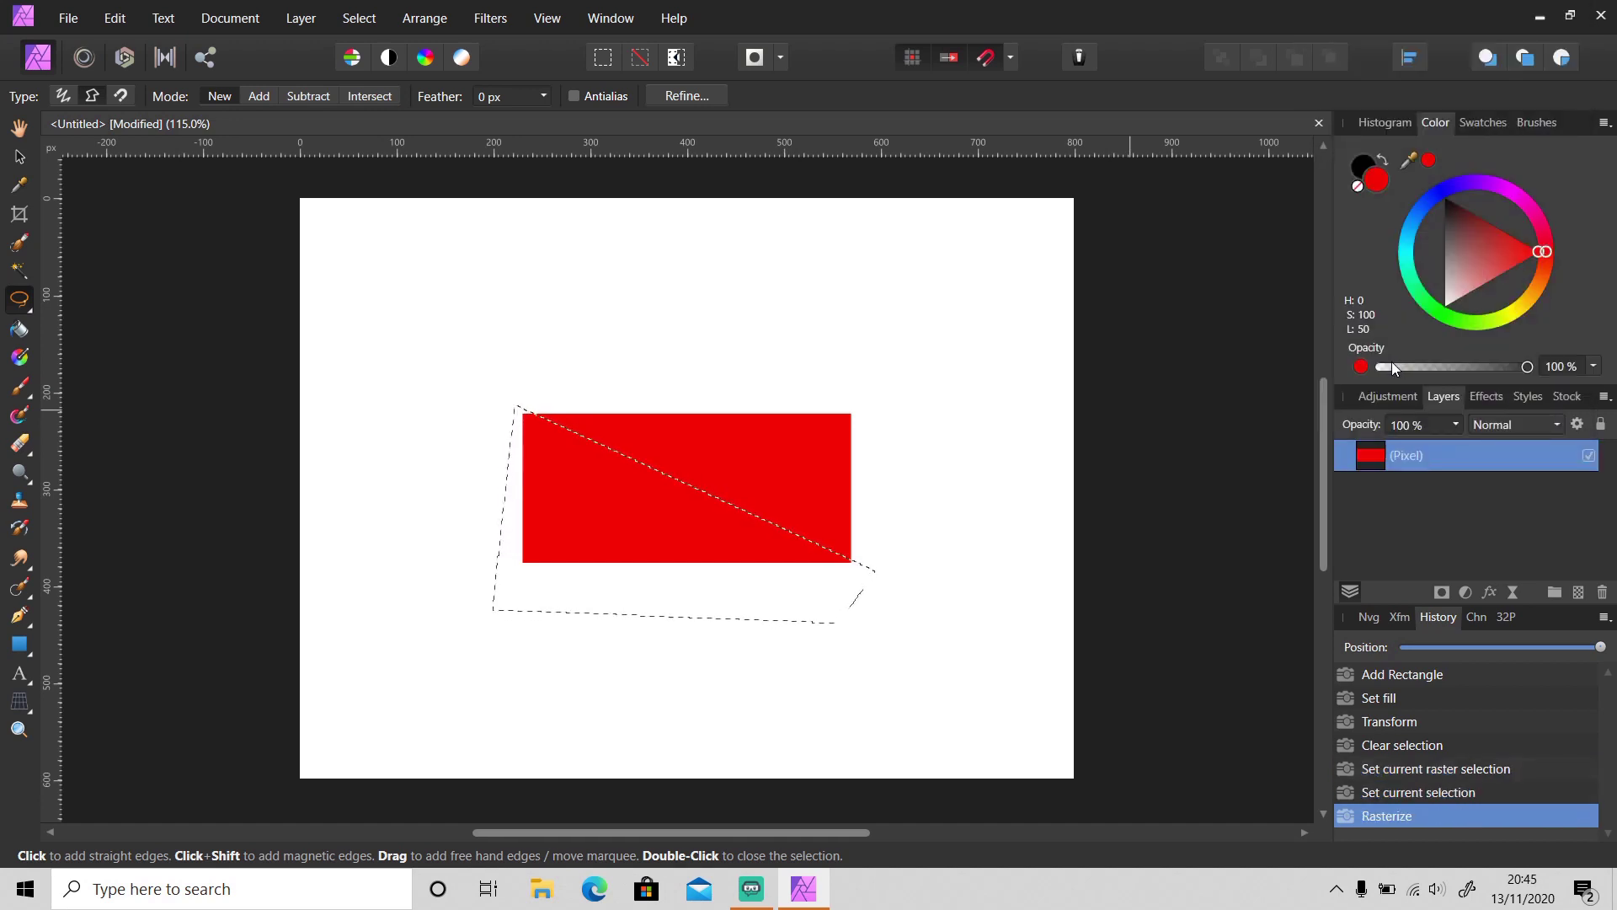
Copy the selected triangle onto a new layer with Ctrl+J, then clear the selection
key("ctrl+j")
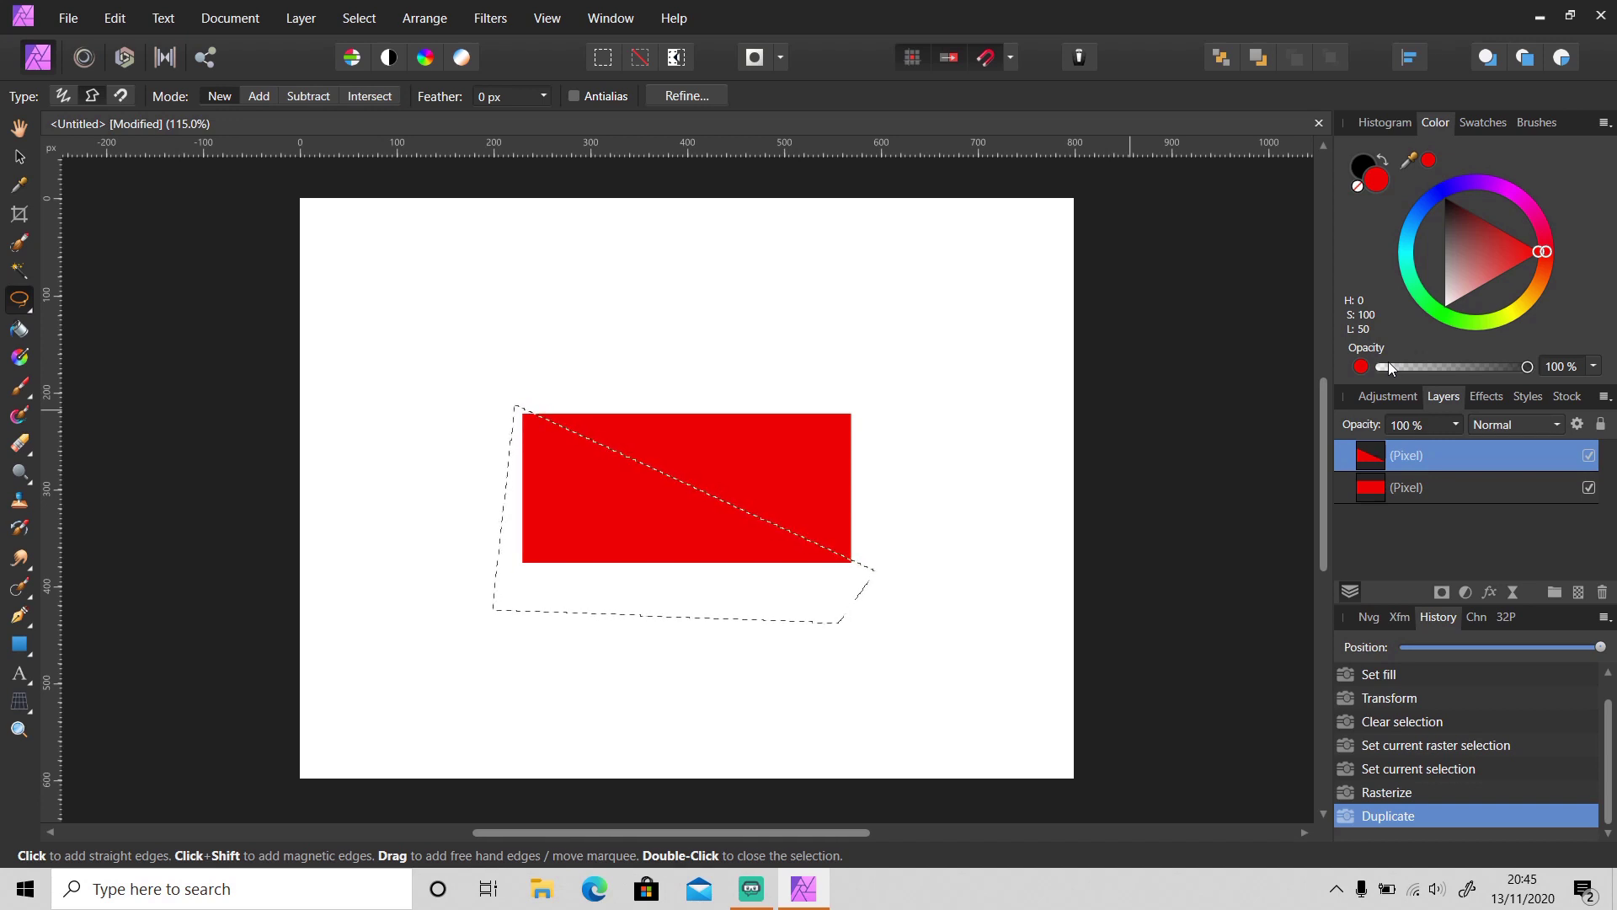
key("ctrl+d")
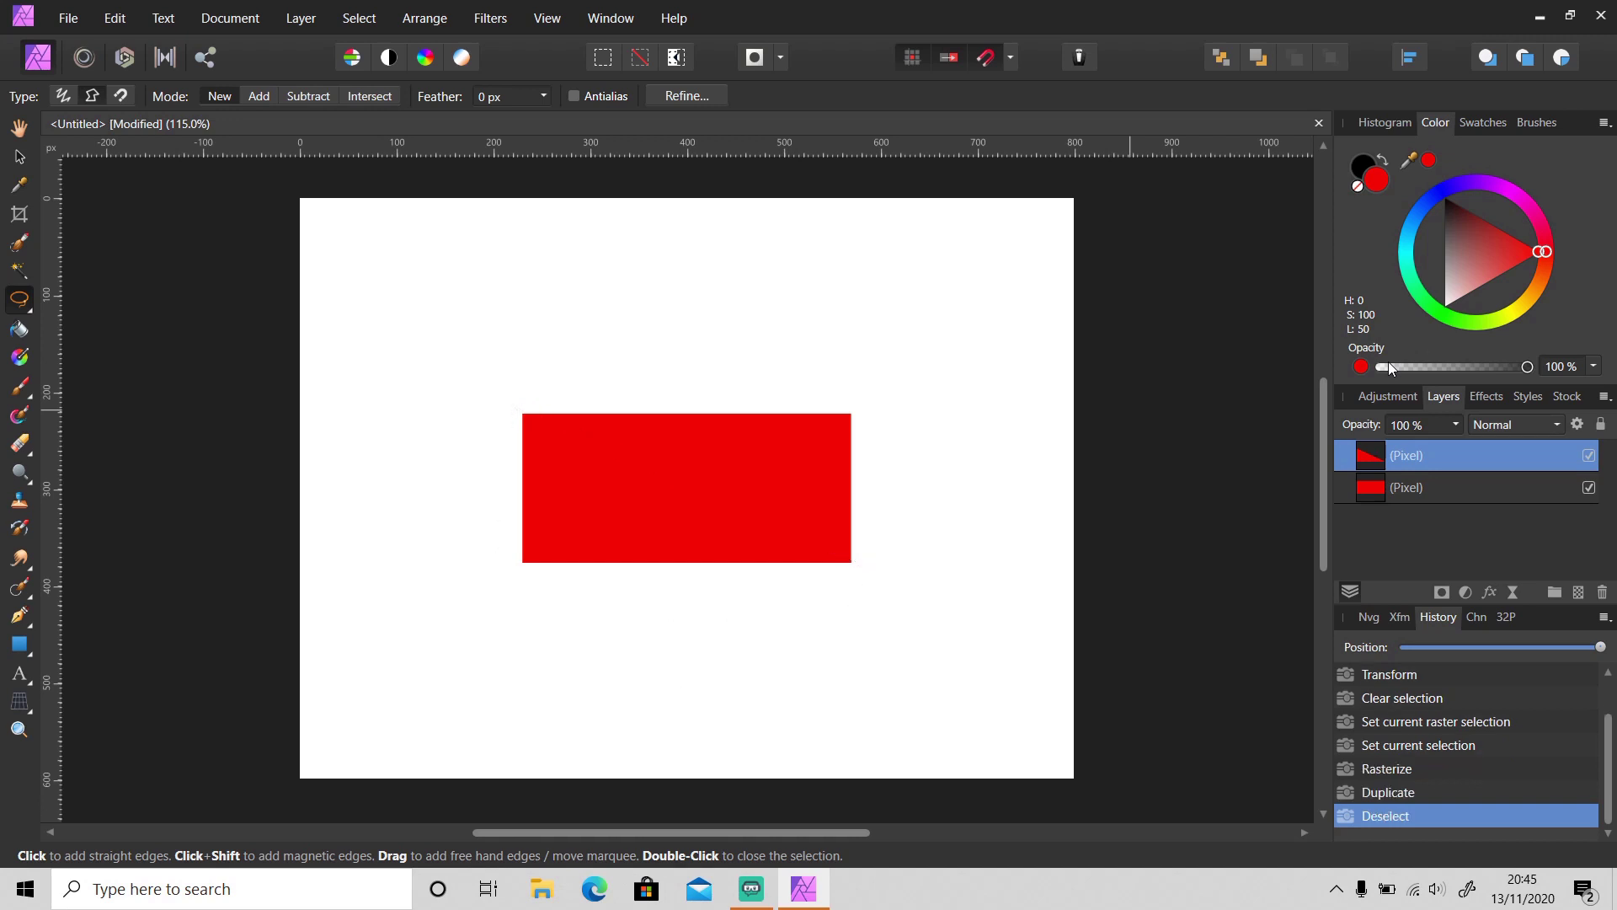
key("ctrl+z")
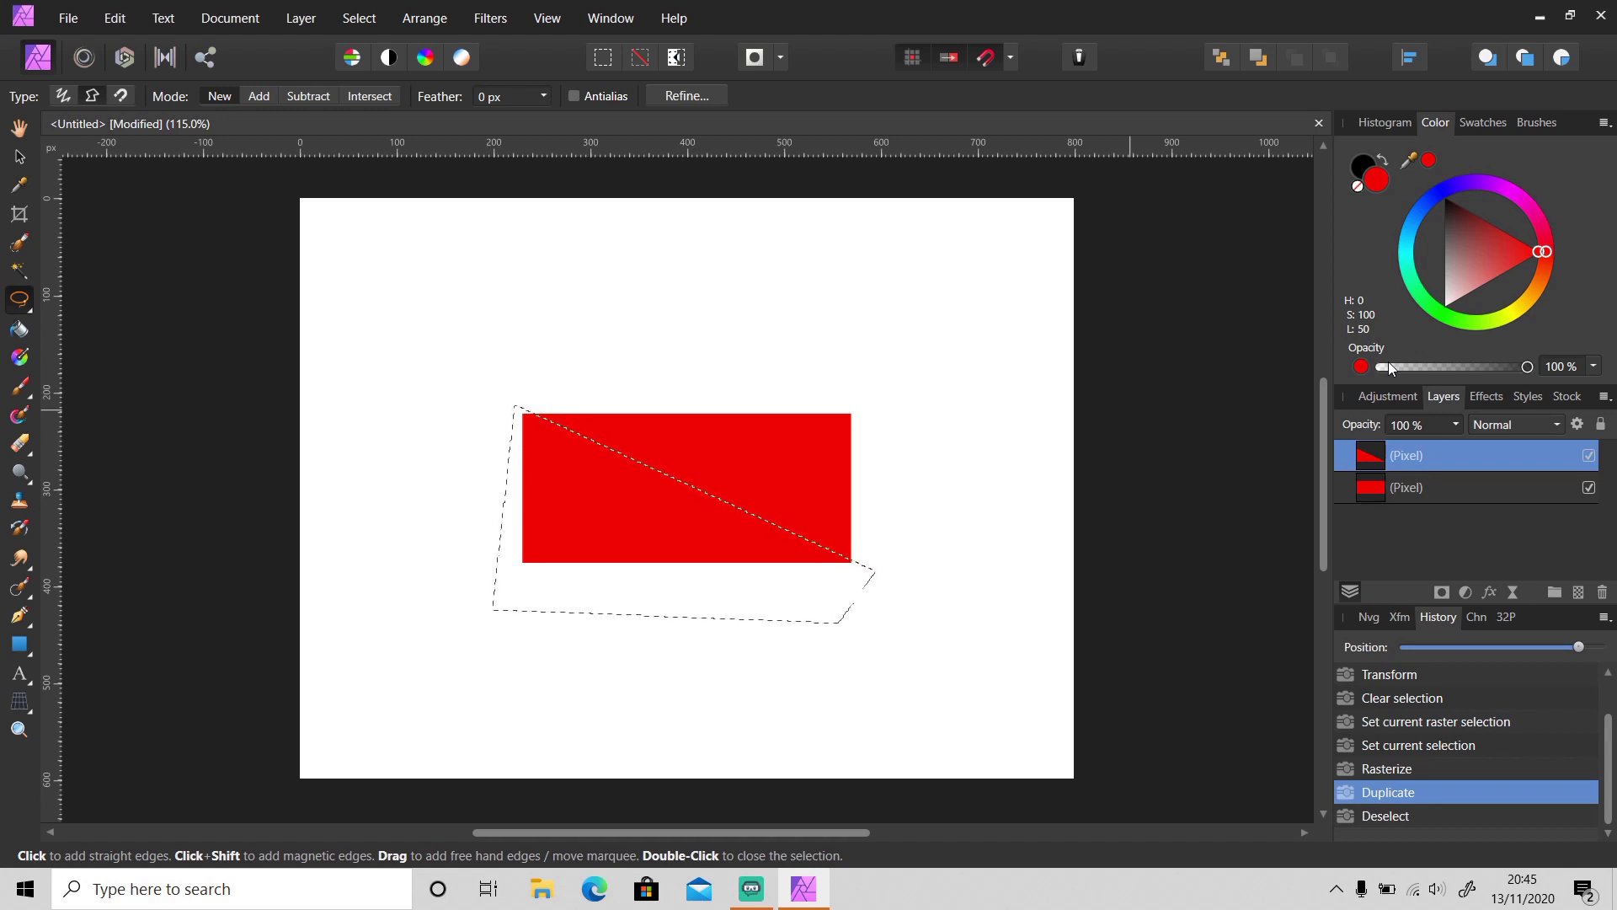
key("Escape")
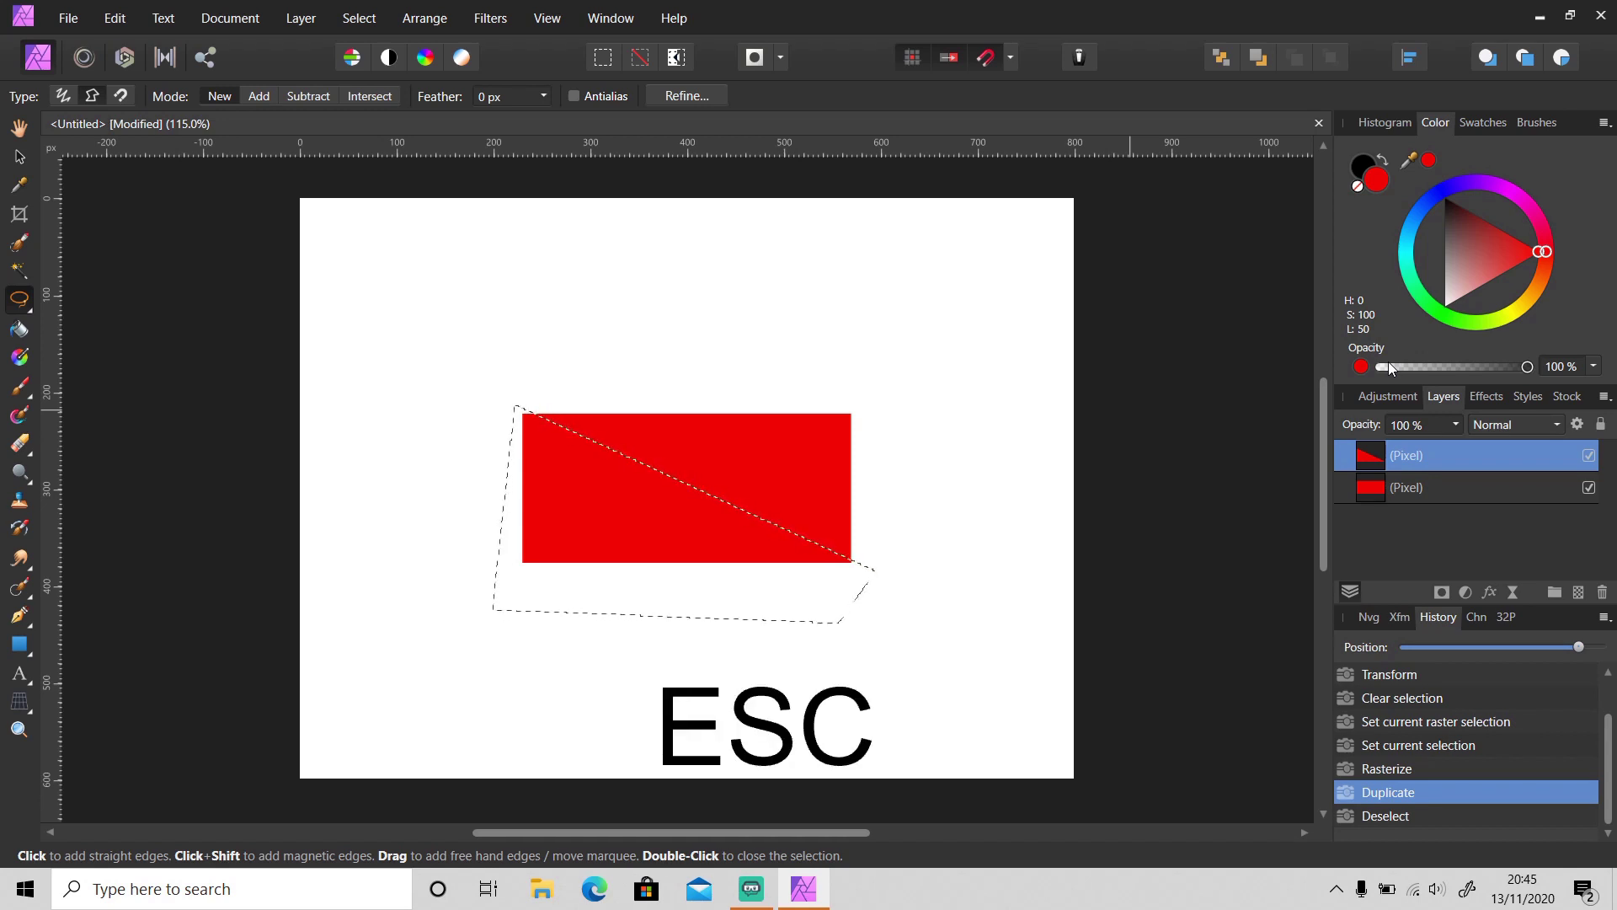
key("Escape")
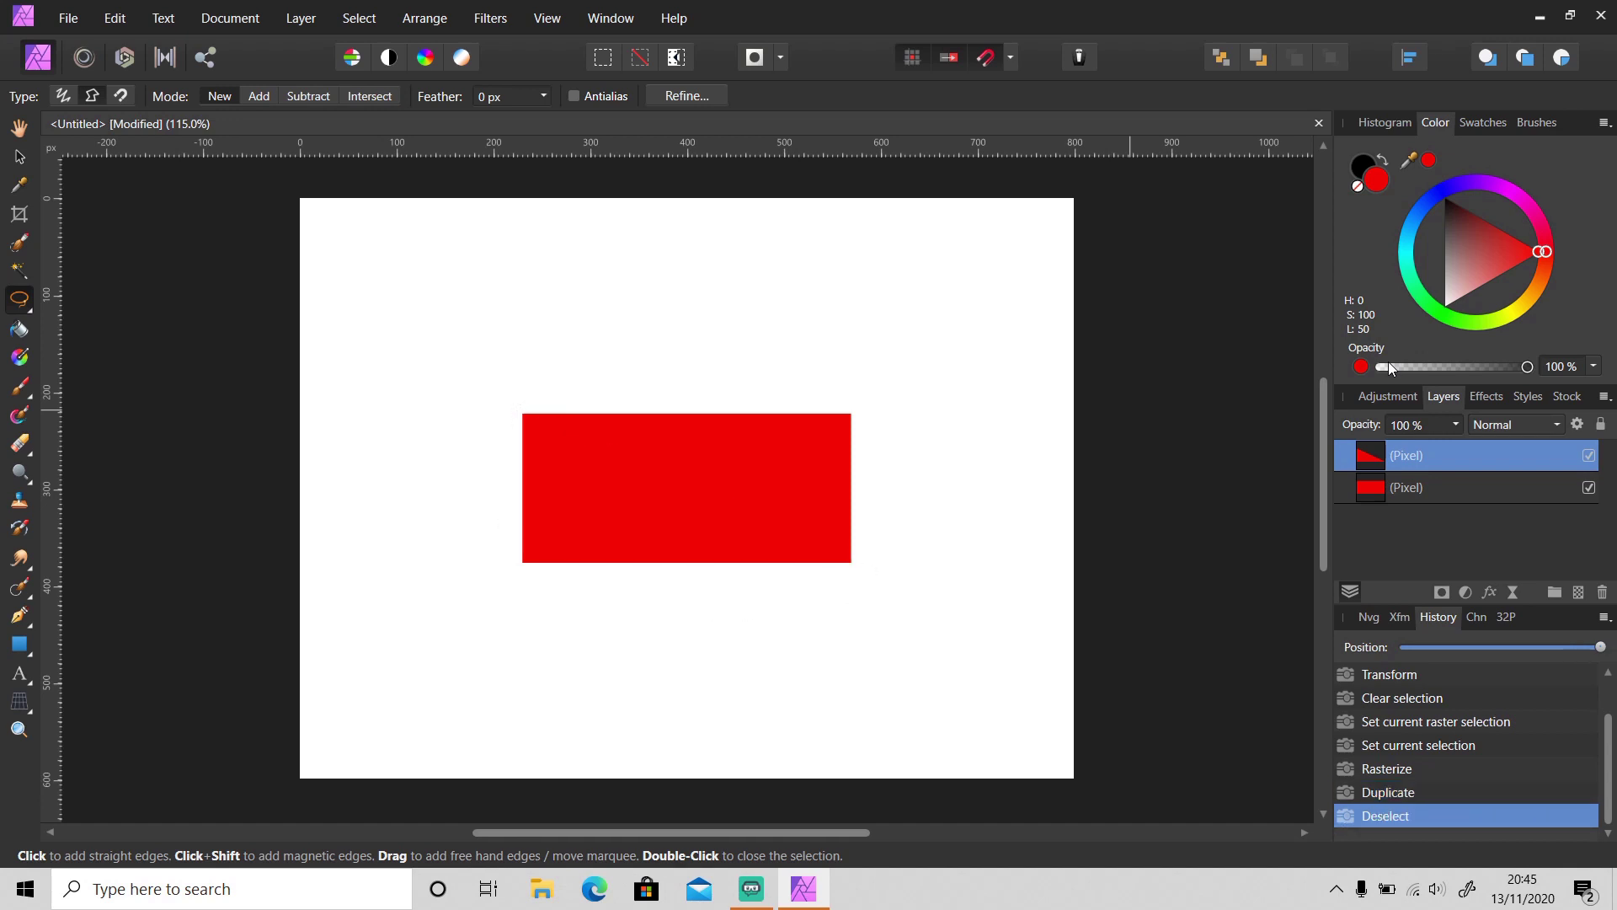
Add a dark blue Color Overlay effect to the triangle layer
left_click(1491, 592)
left_click(920, 408)
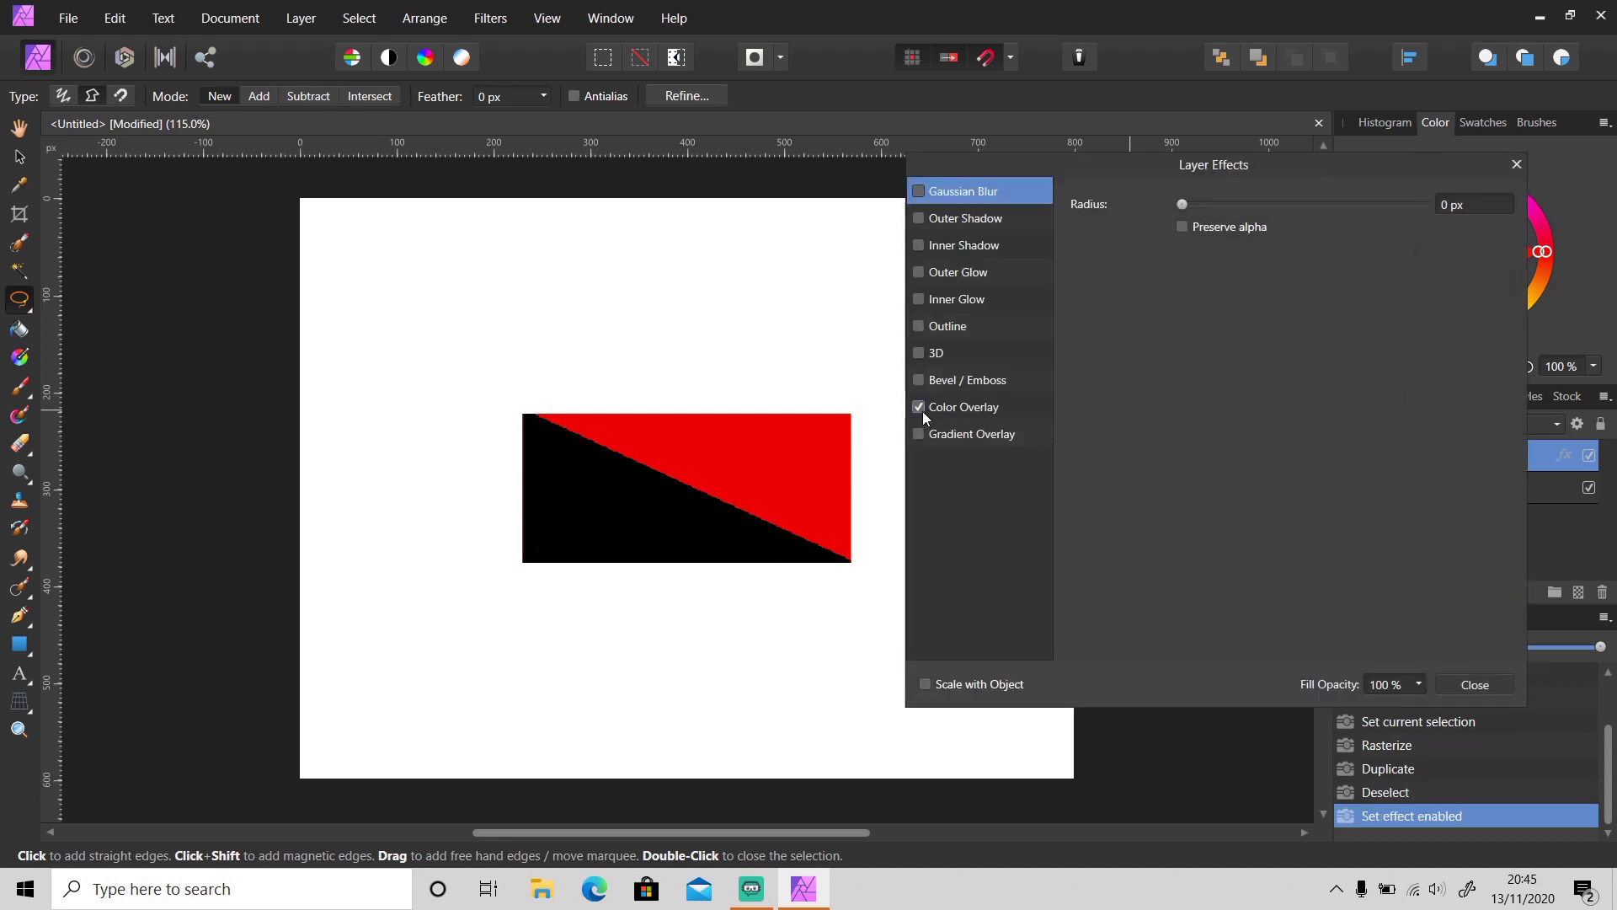
left_click(977, 411)
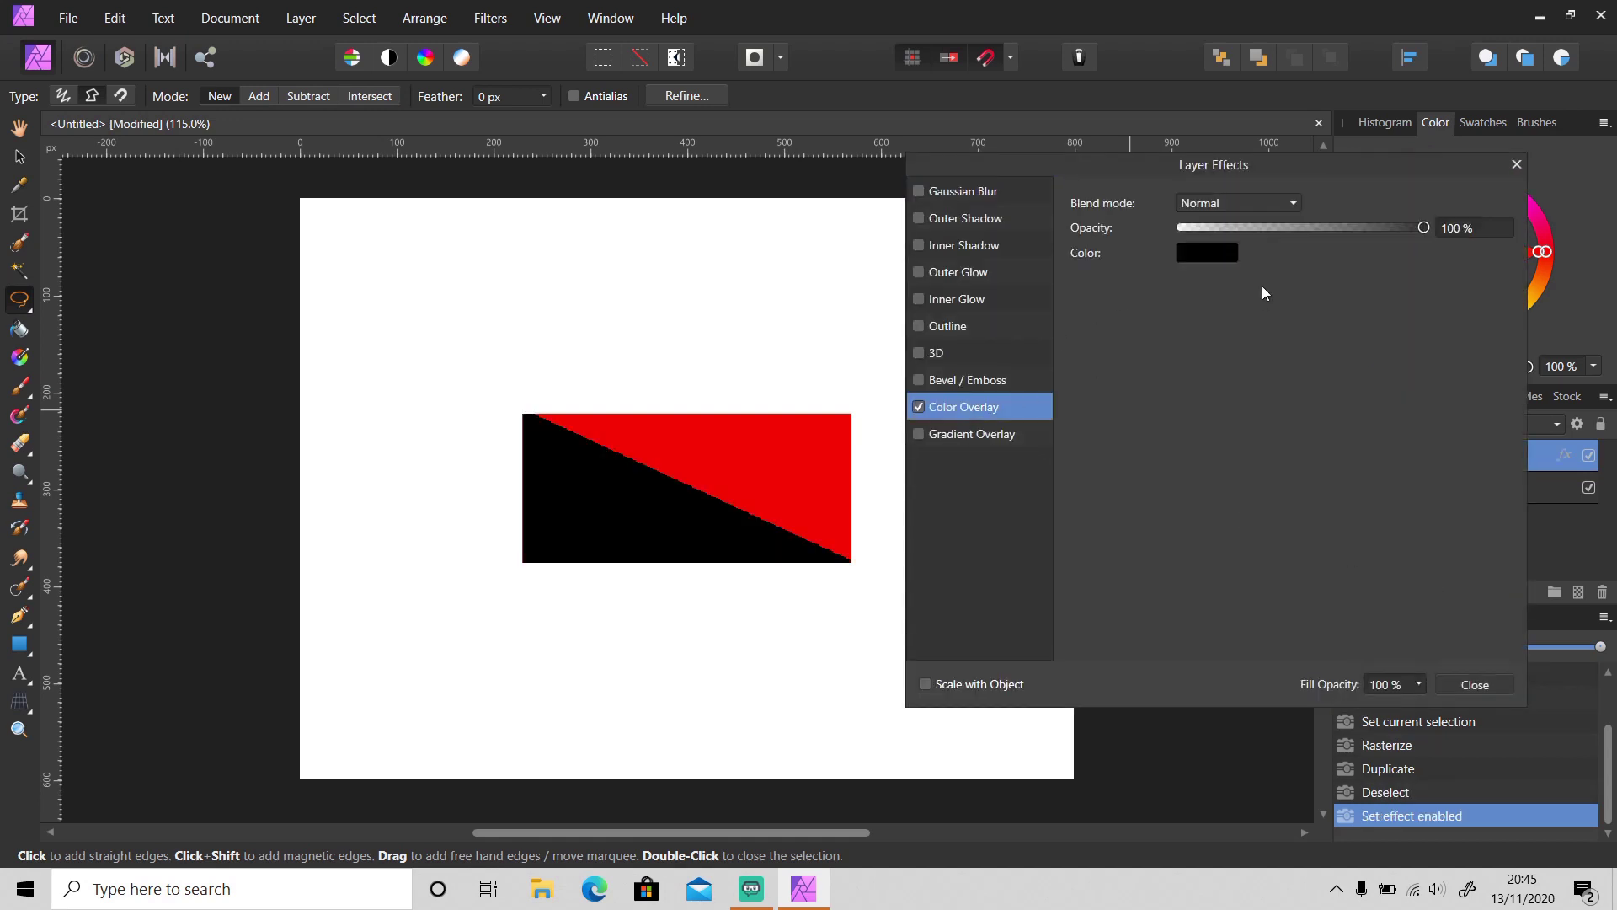
left_click(1203, 255)
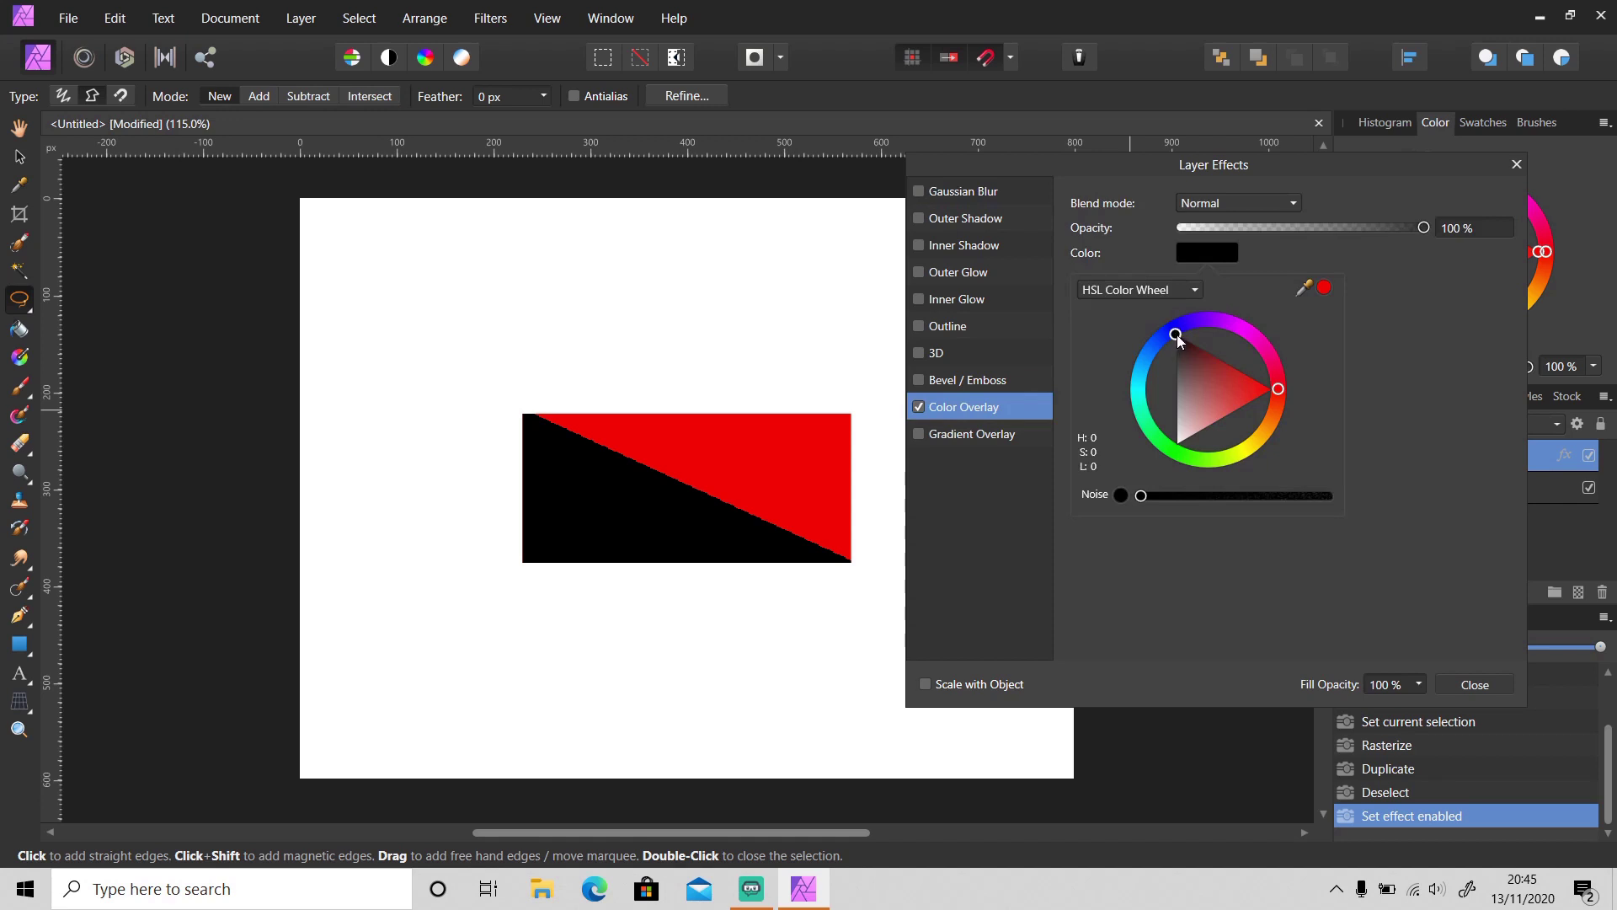
left_click_drag(1177, 337, 1200, 406)
left_click(1174, 404)
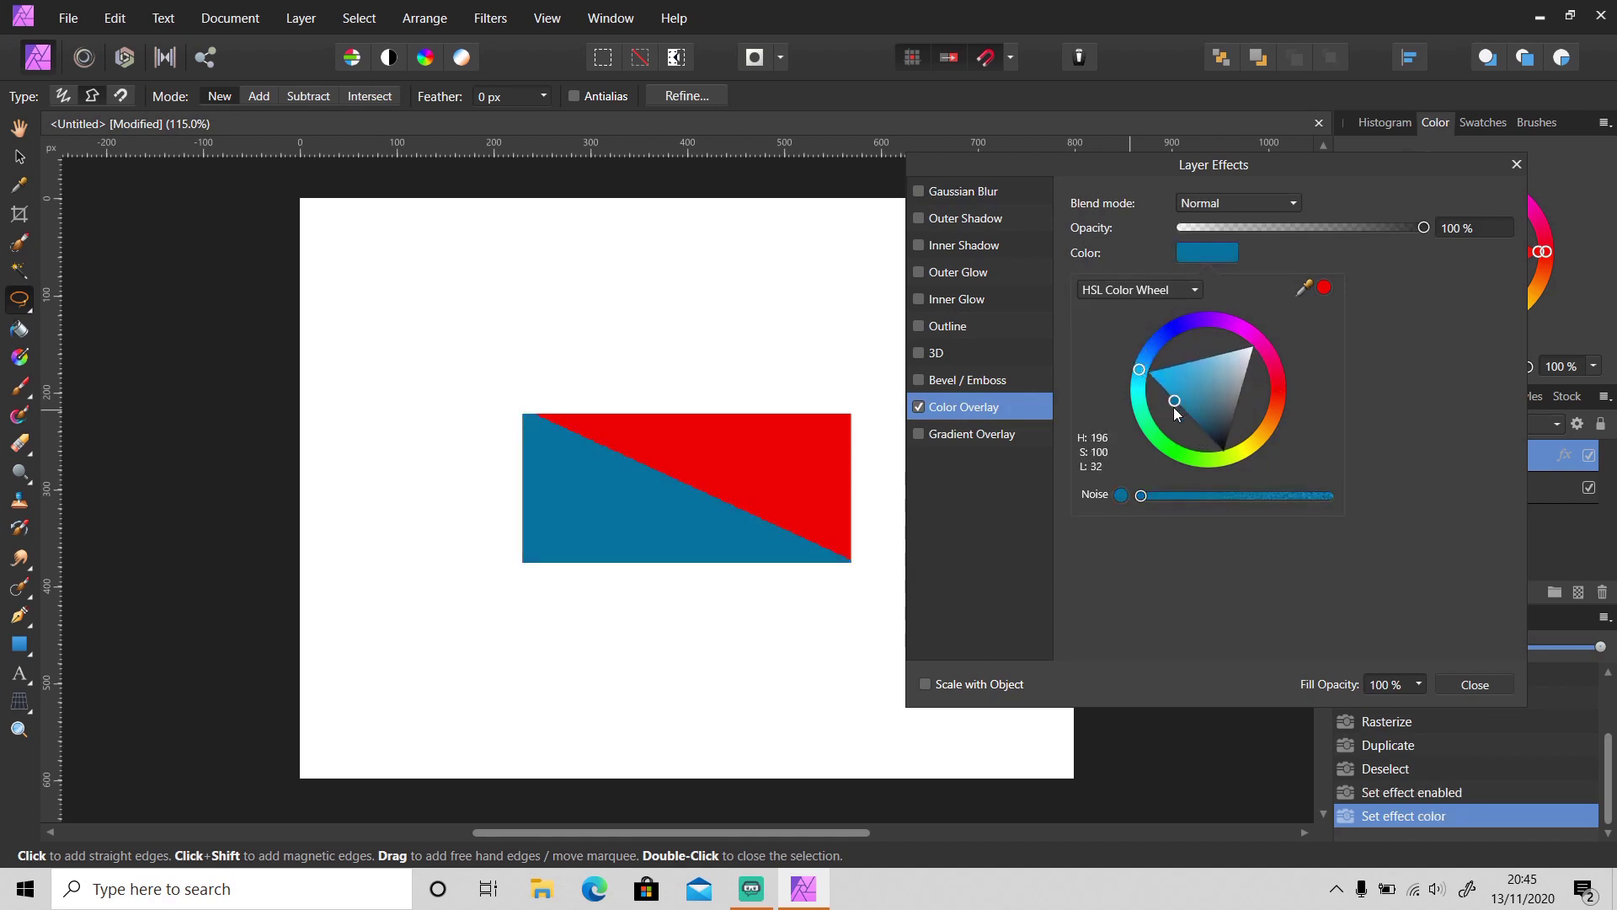
left_click(921, 222)
Enable Outer Shadow with 1 px radius, 0° angle and 6.8 px offset
left_click(950, 226)
left_click(950, 220)
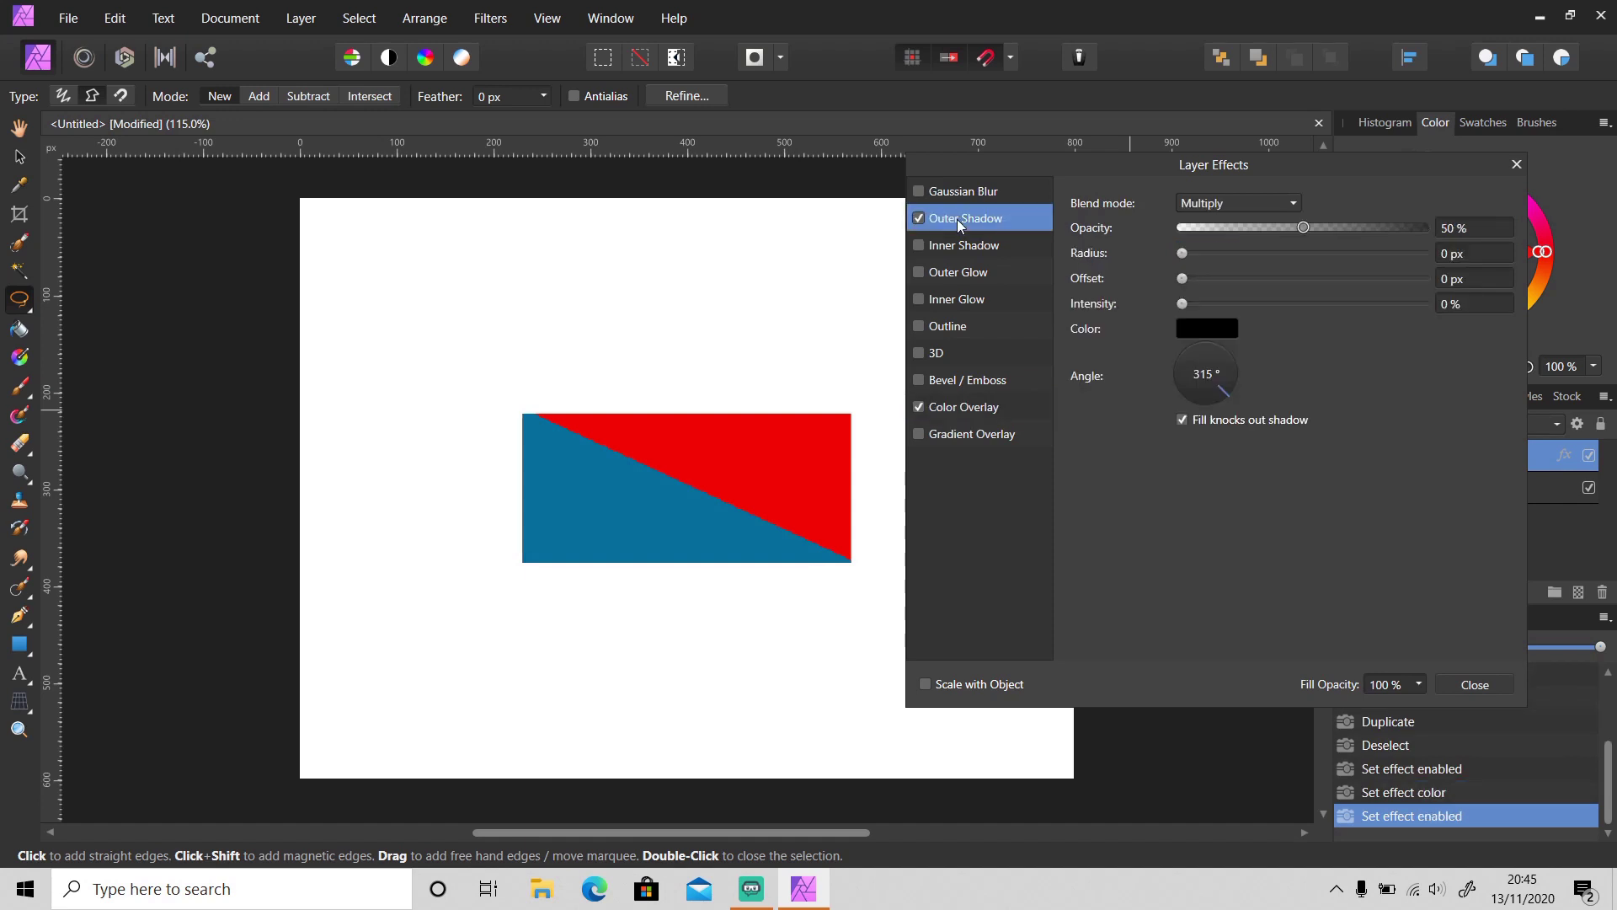
left_click_drag(1184, 253, 1260, 303)
left_click_drag(1232, 386, 1242, 376)
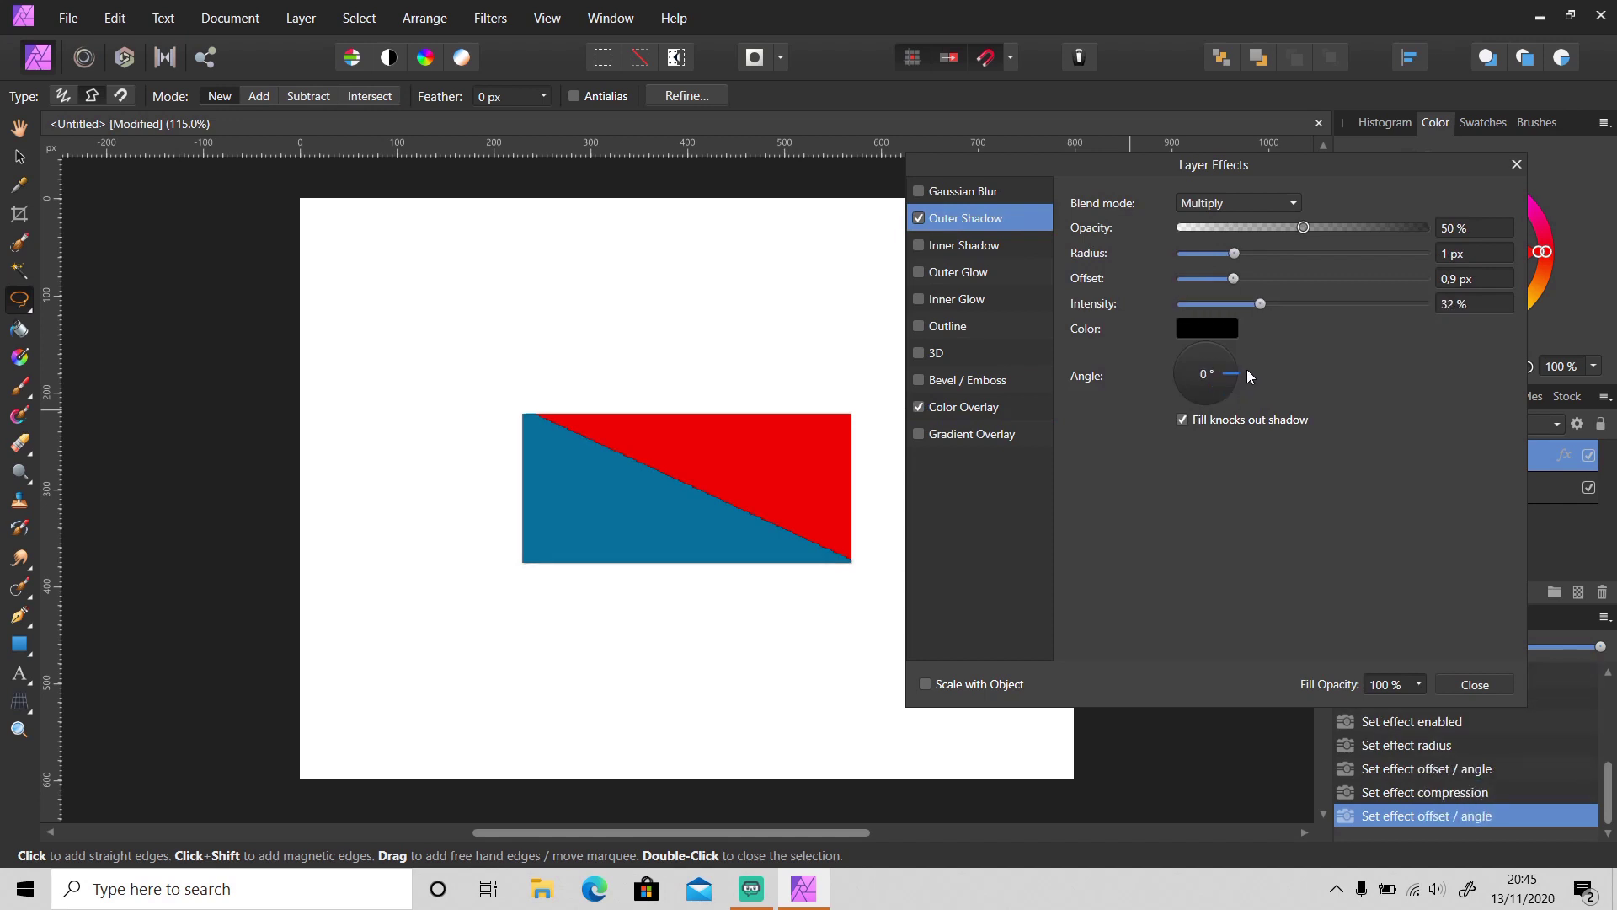
left_click_drag(1243, 284, 1272, 285)
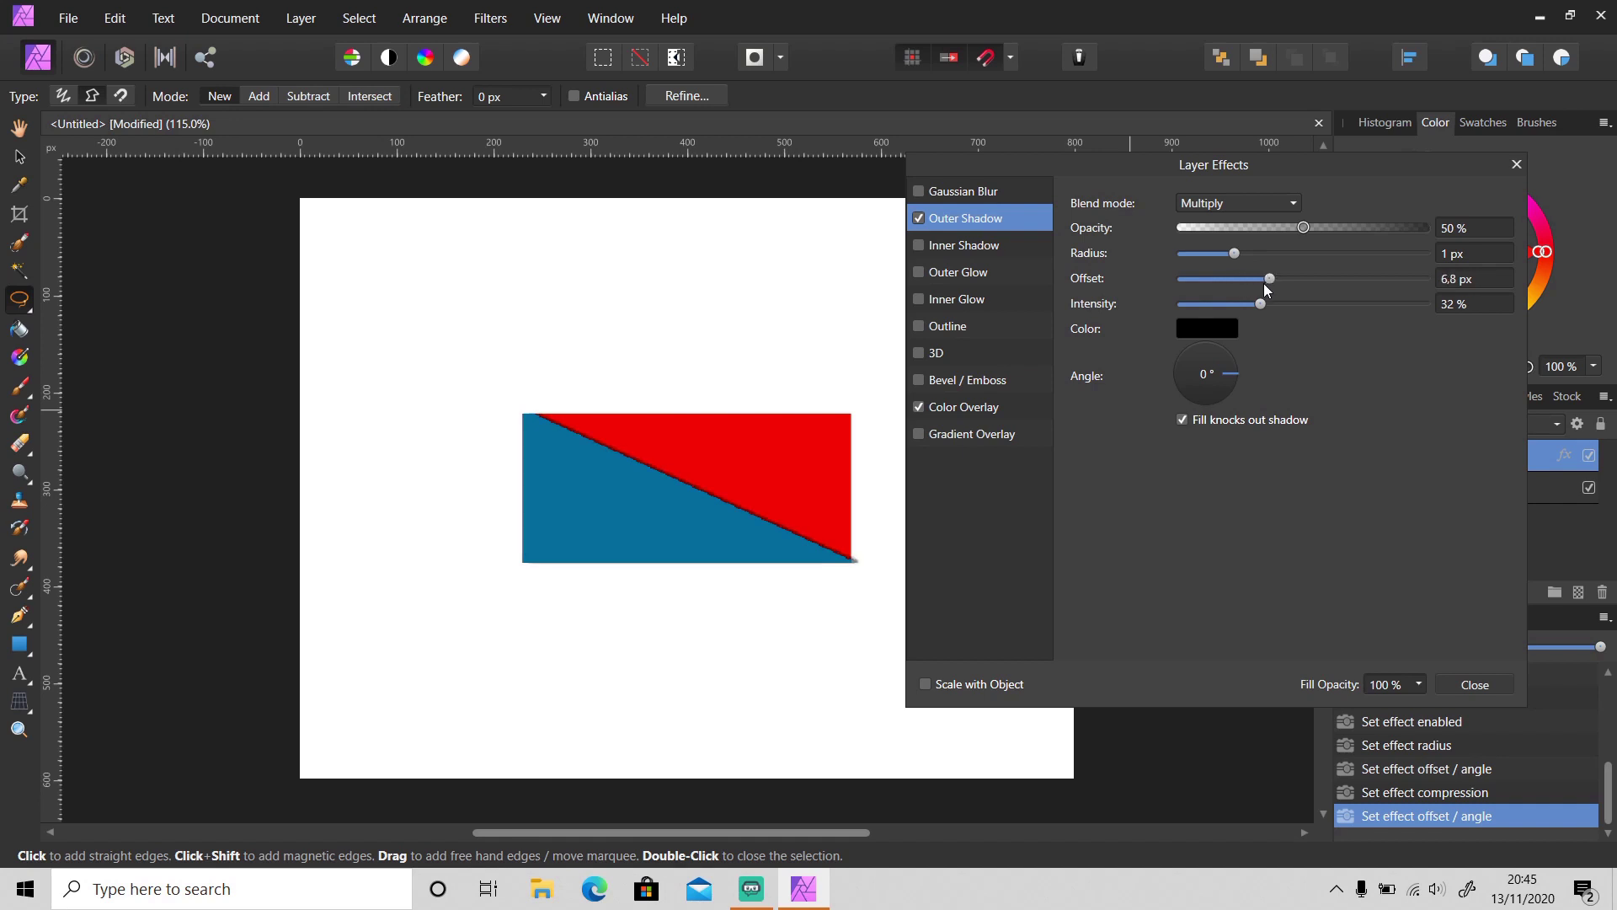
left_click(1474, 684)
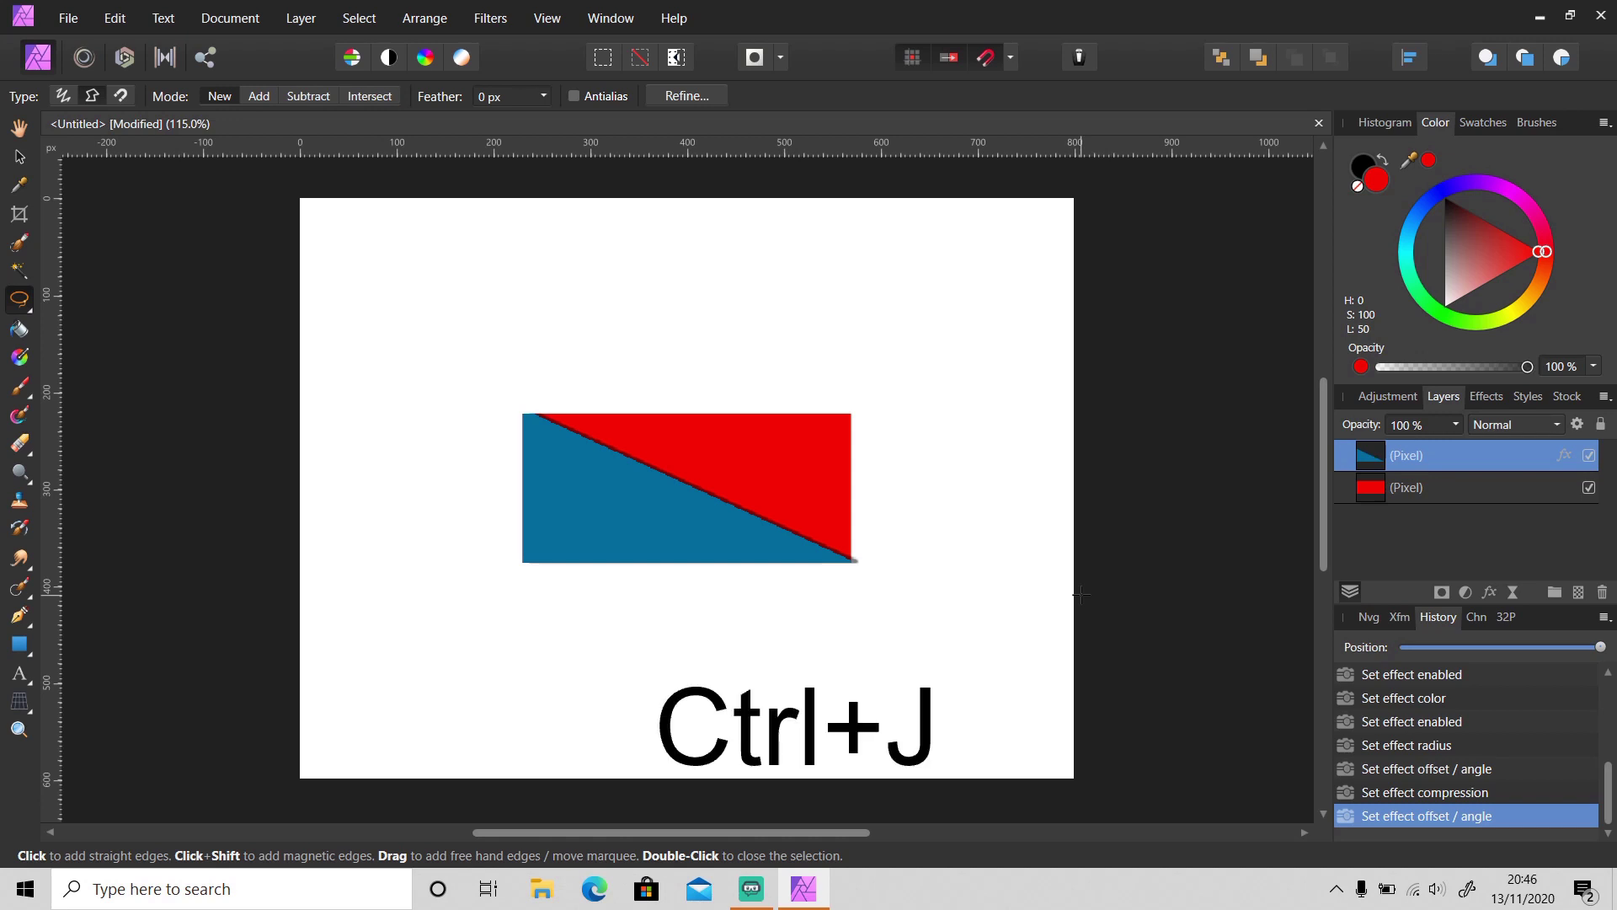
key("ctrl+j")
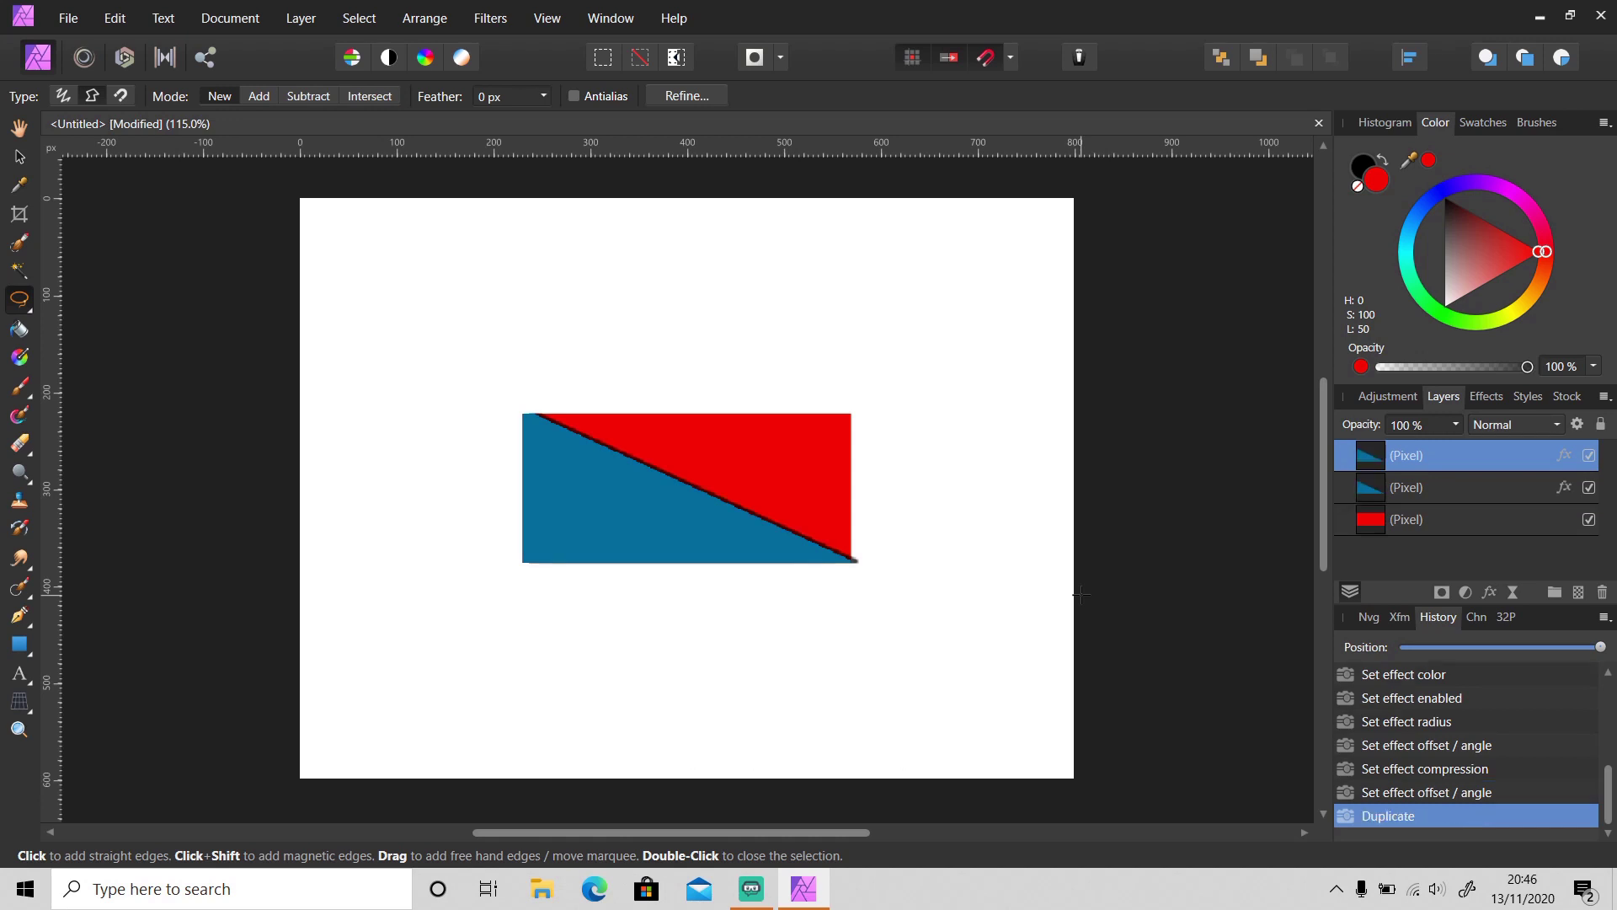
key("ctrl+z")
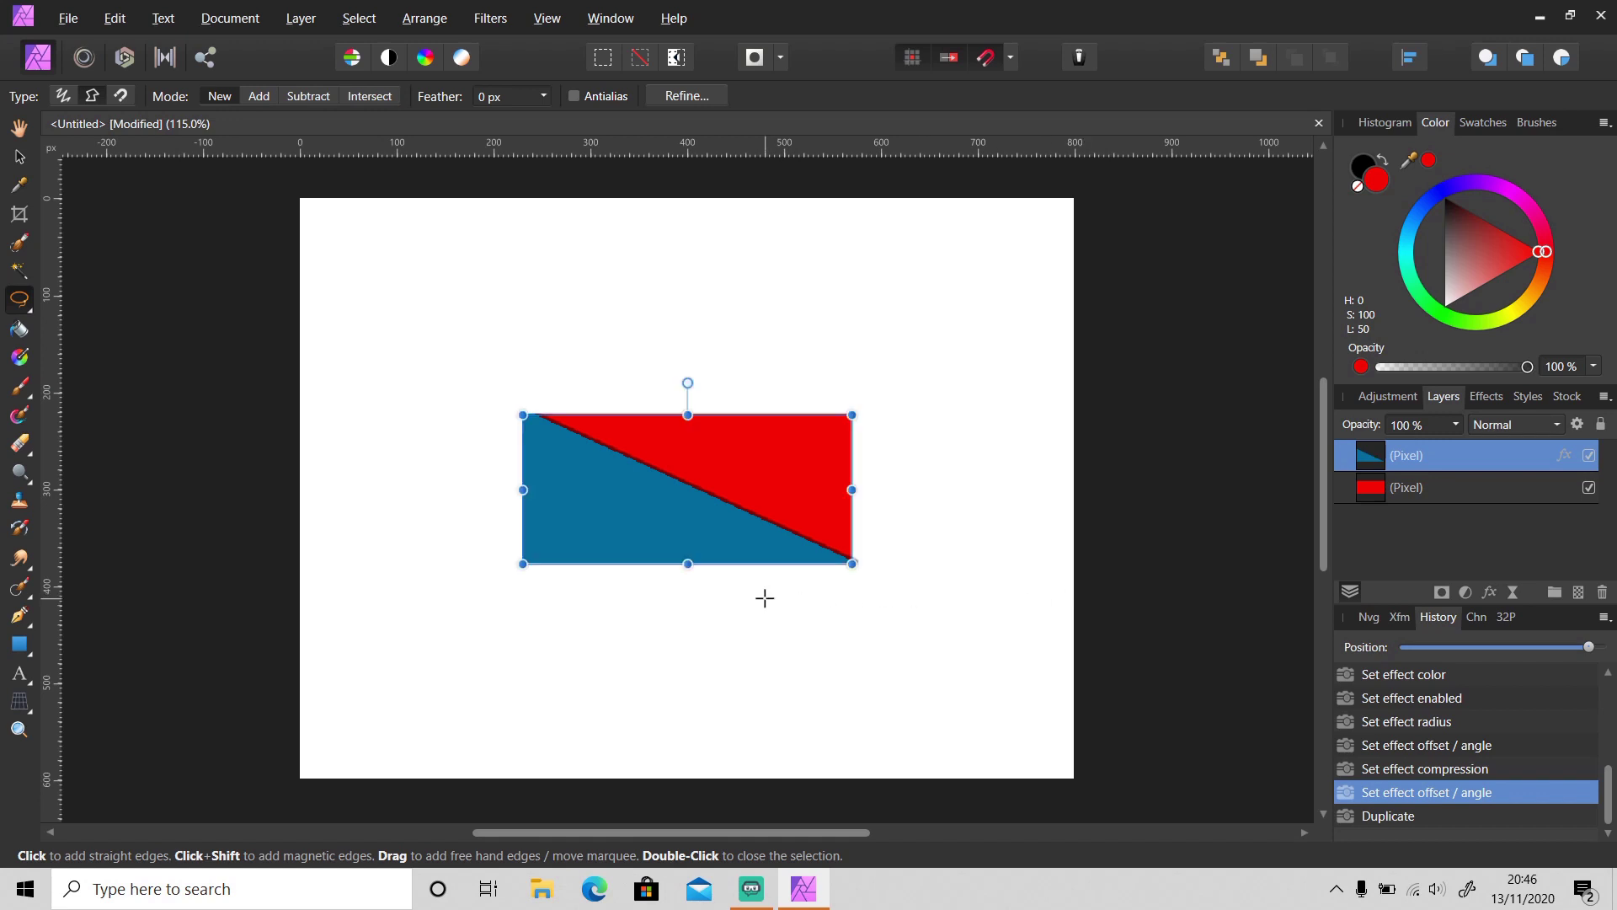
key("v")
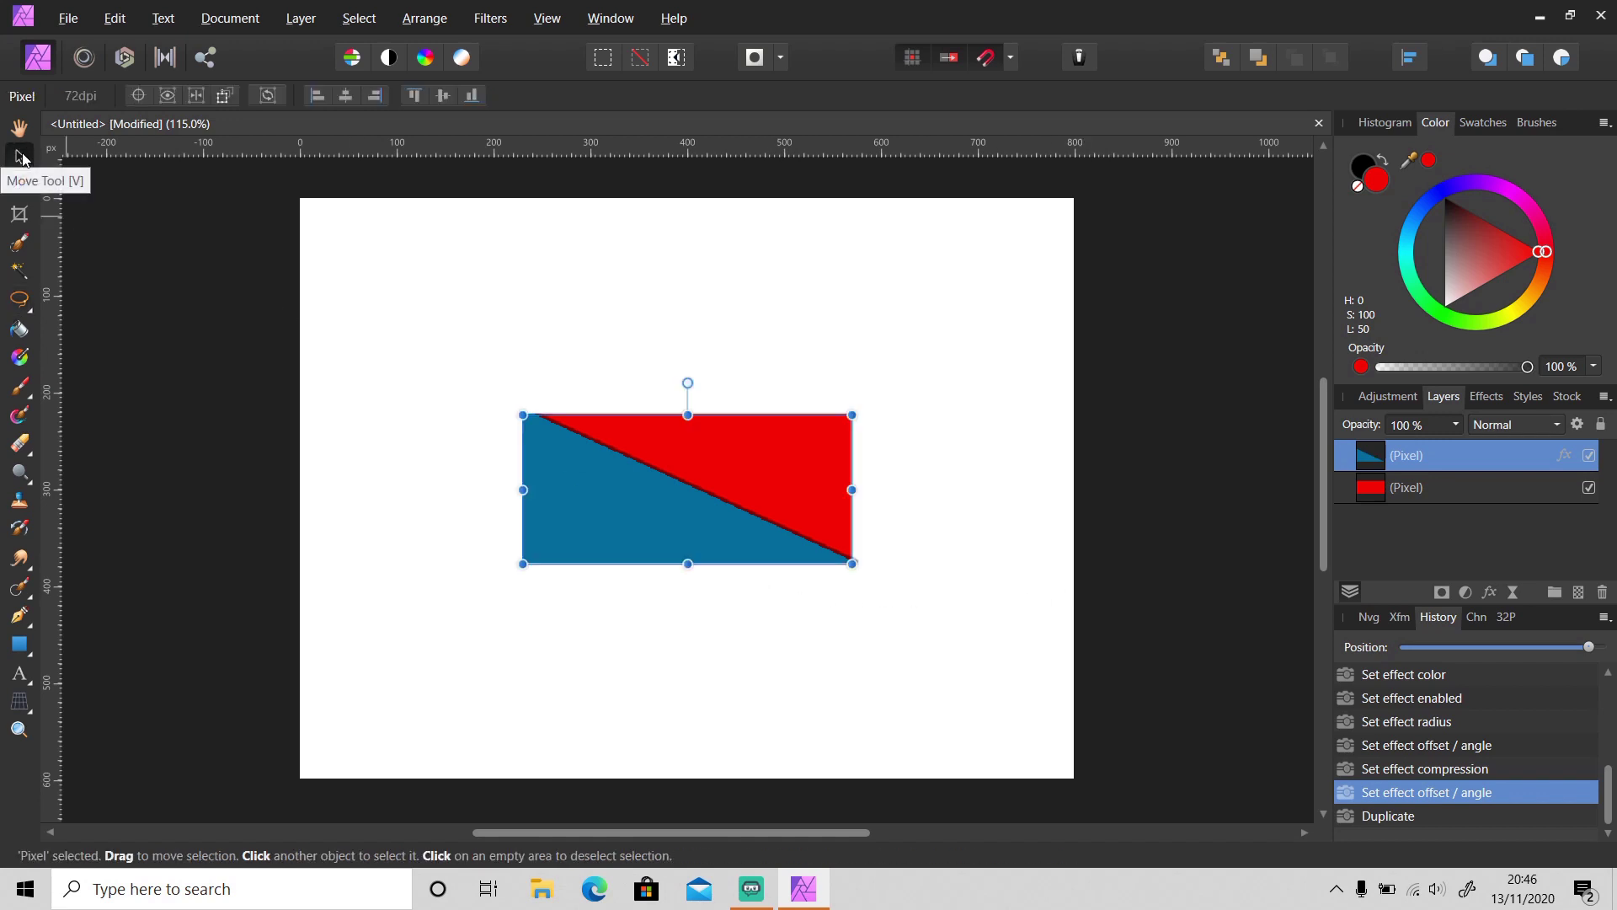
Ctrl-drag a copy of the blue triangle to the upper-left and shrink it to 230×104 px
left_click(371, 419)
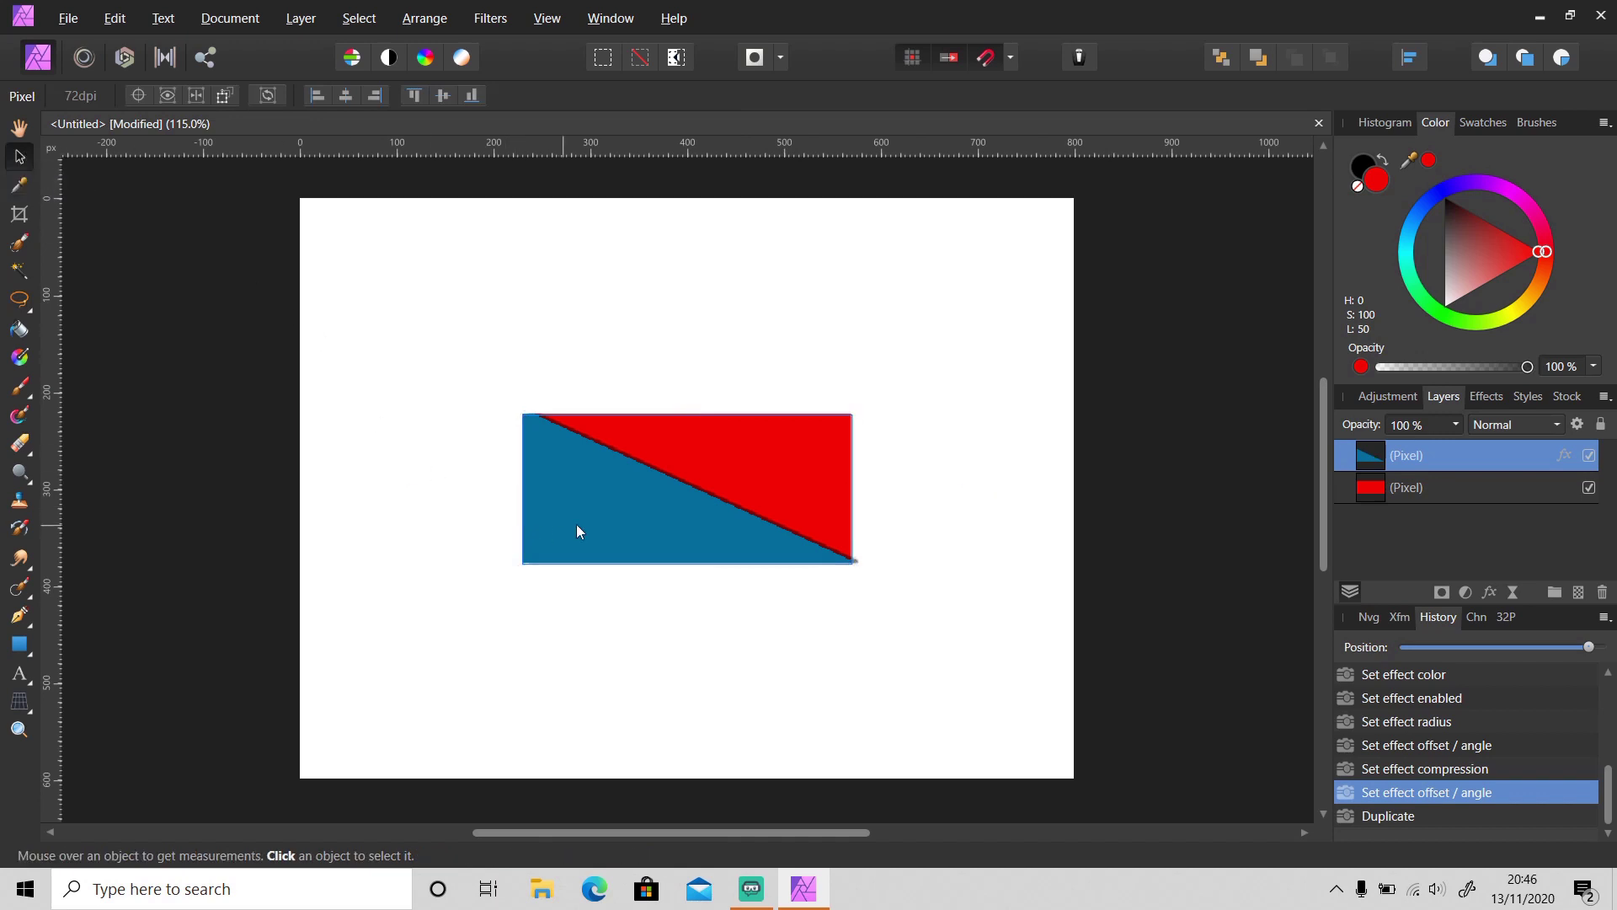
left_click(640, 525)
left_click_drag(639, 533, 436, 320)
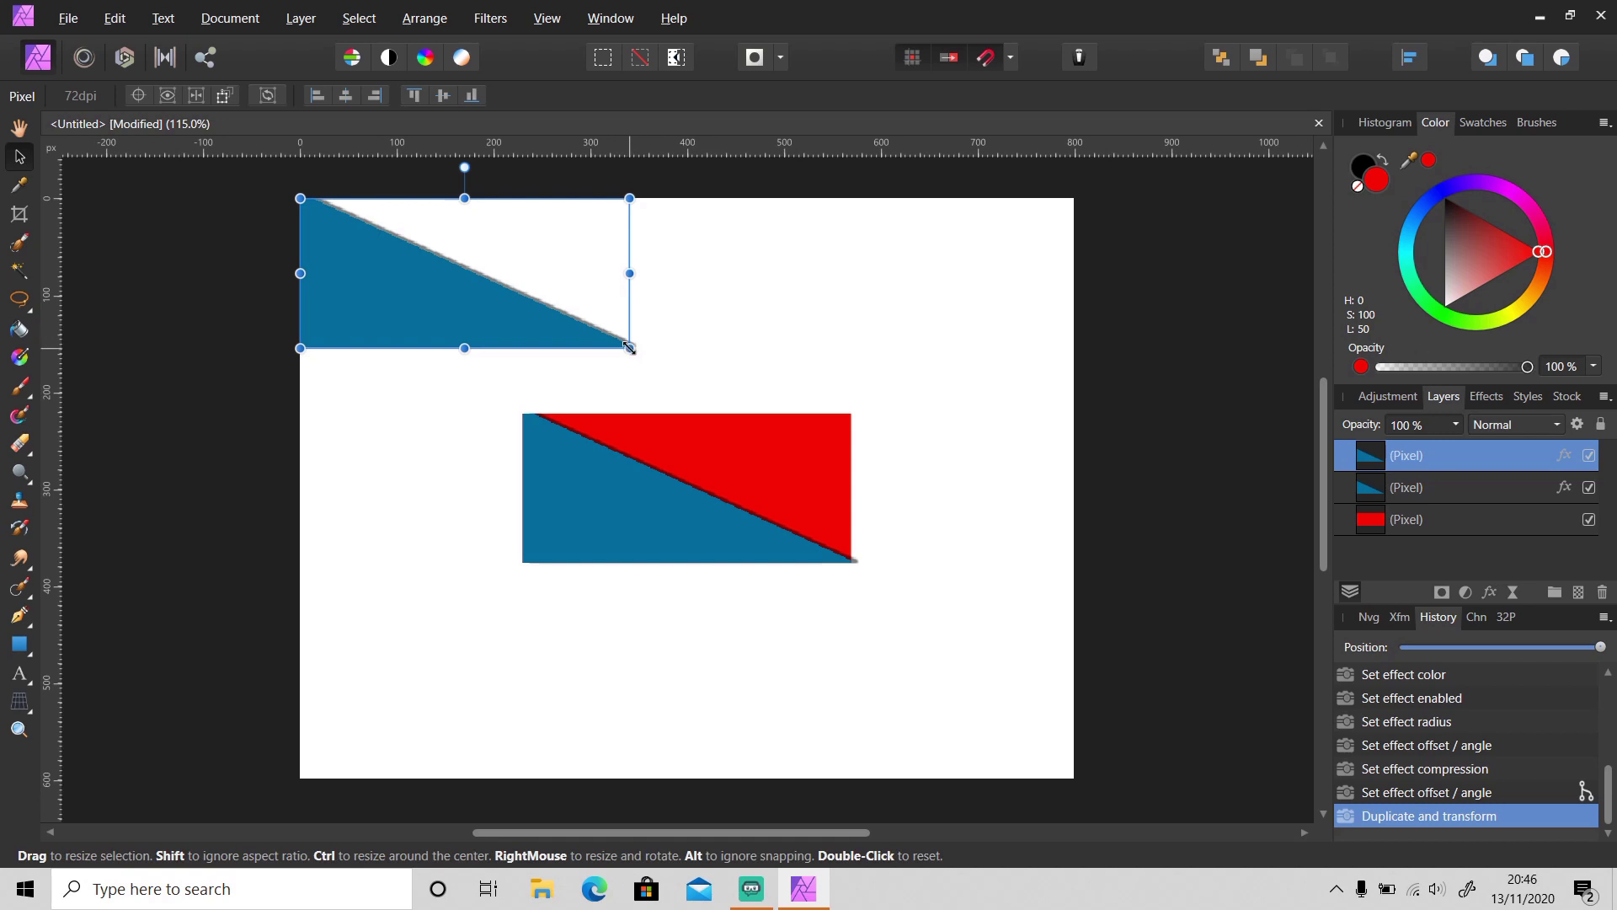
left_click_drag(629, 348, 519, 302)
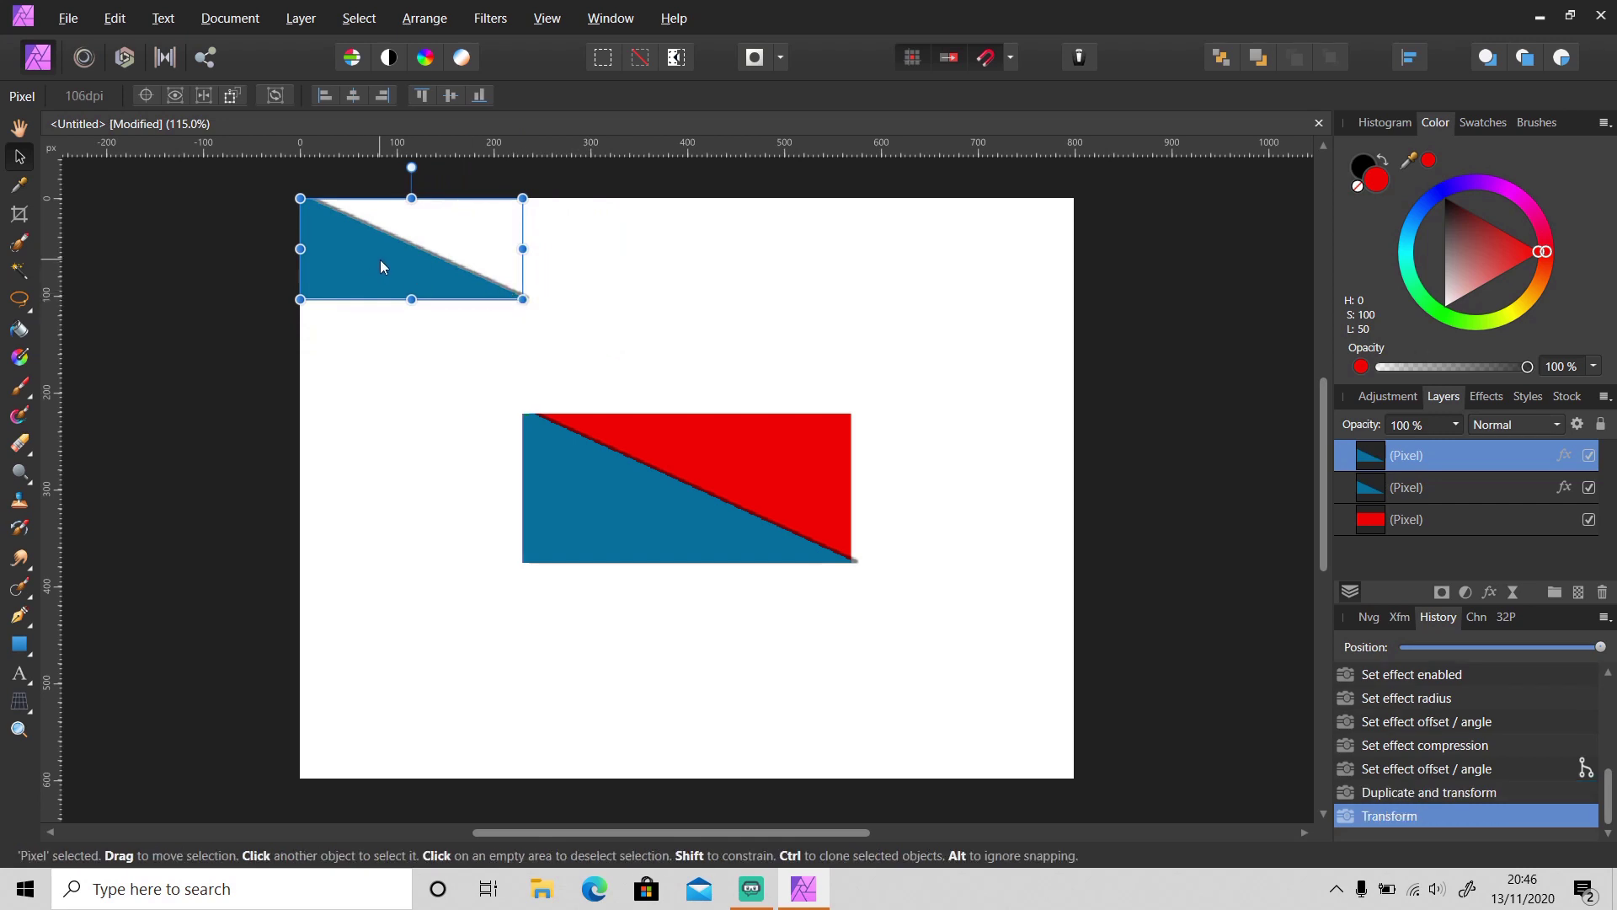
left_click_drag(381, 266, 410, 294)
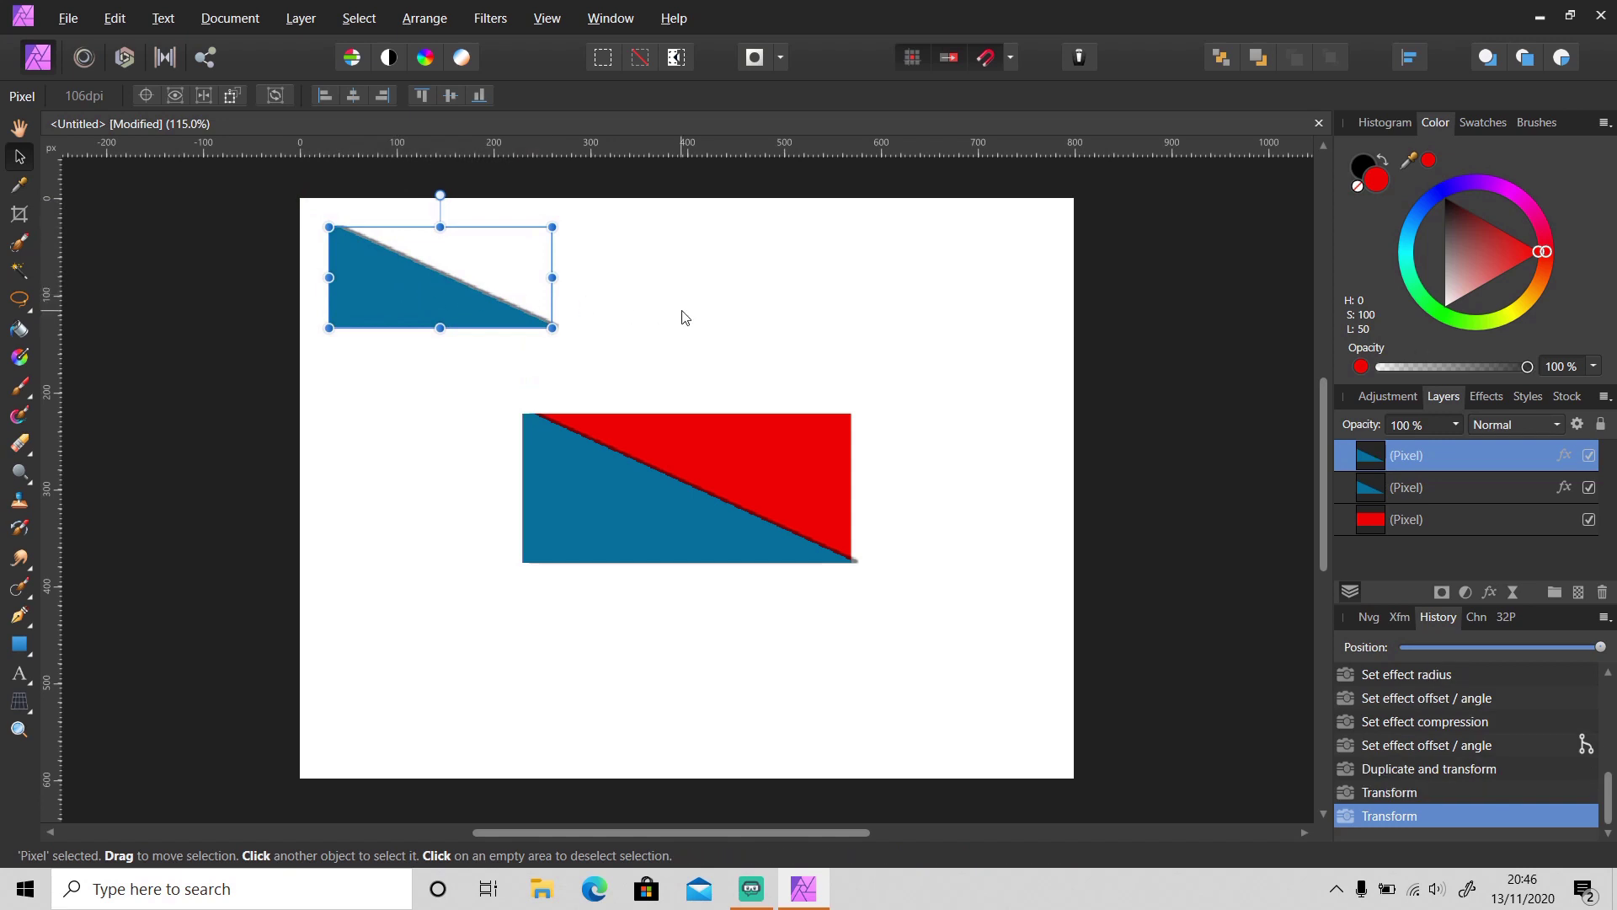
left_click(704, 314)
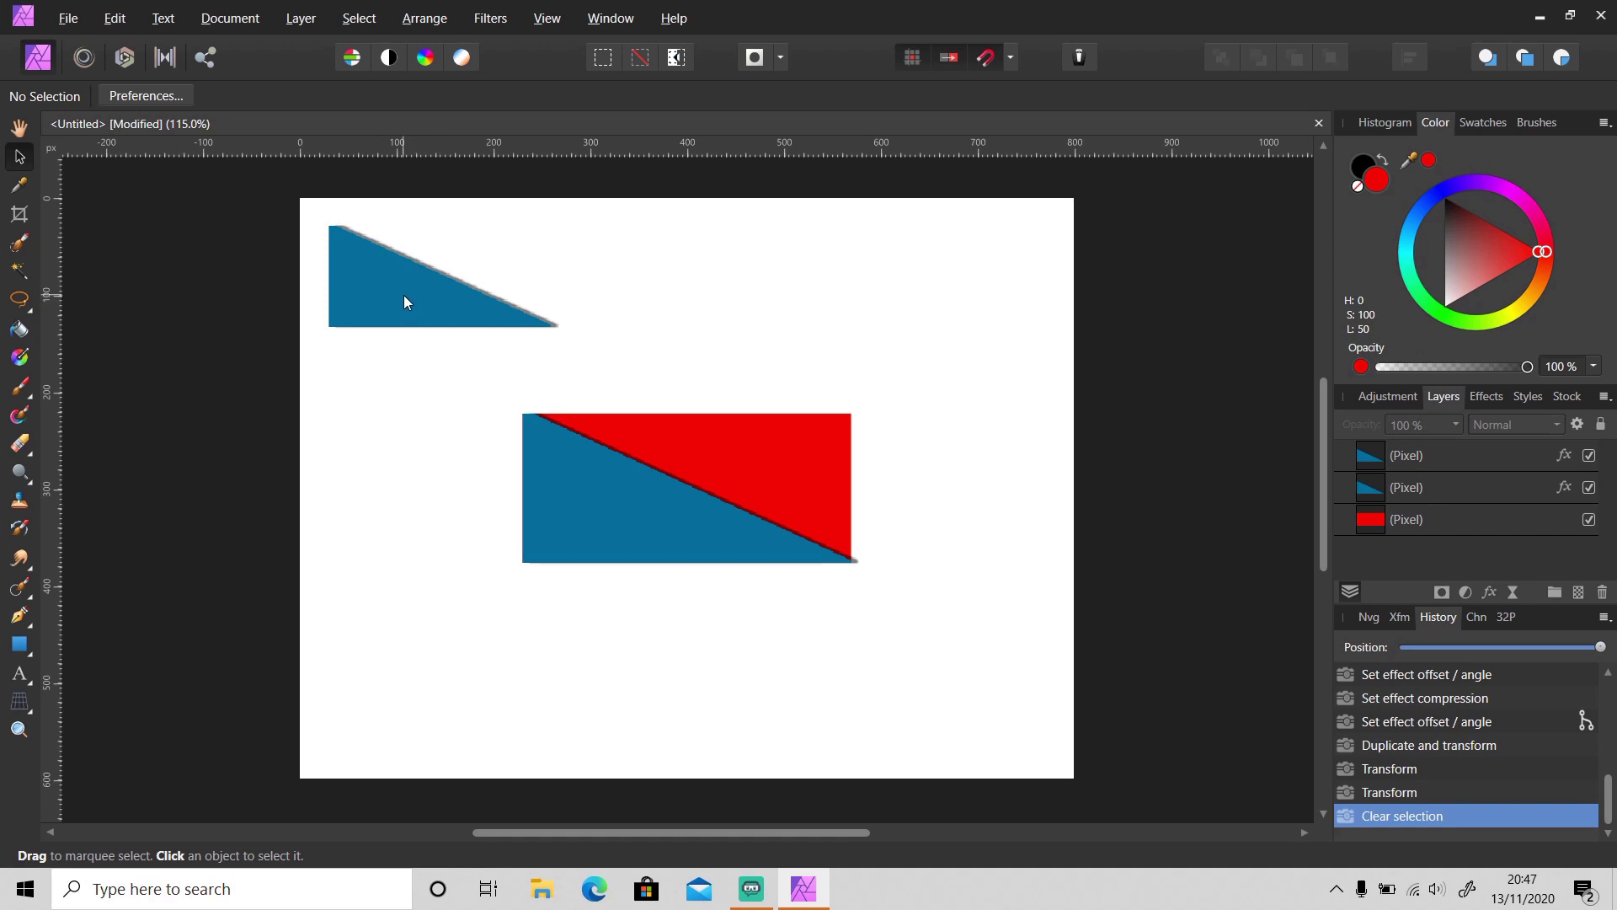
Drag out another copy of the small triangle to the page's lower-left
left_click_drag(401, 295, 871, 296)
left_click_drag(751, 435, 428, 714)
left_click(720, 658)
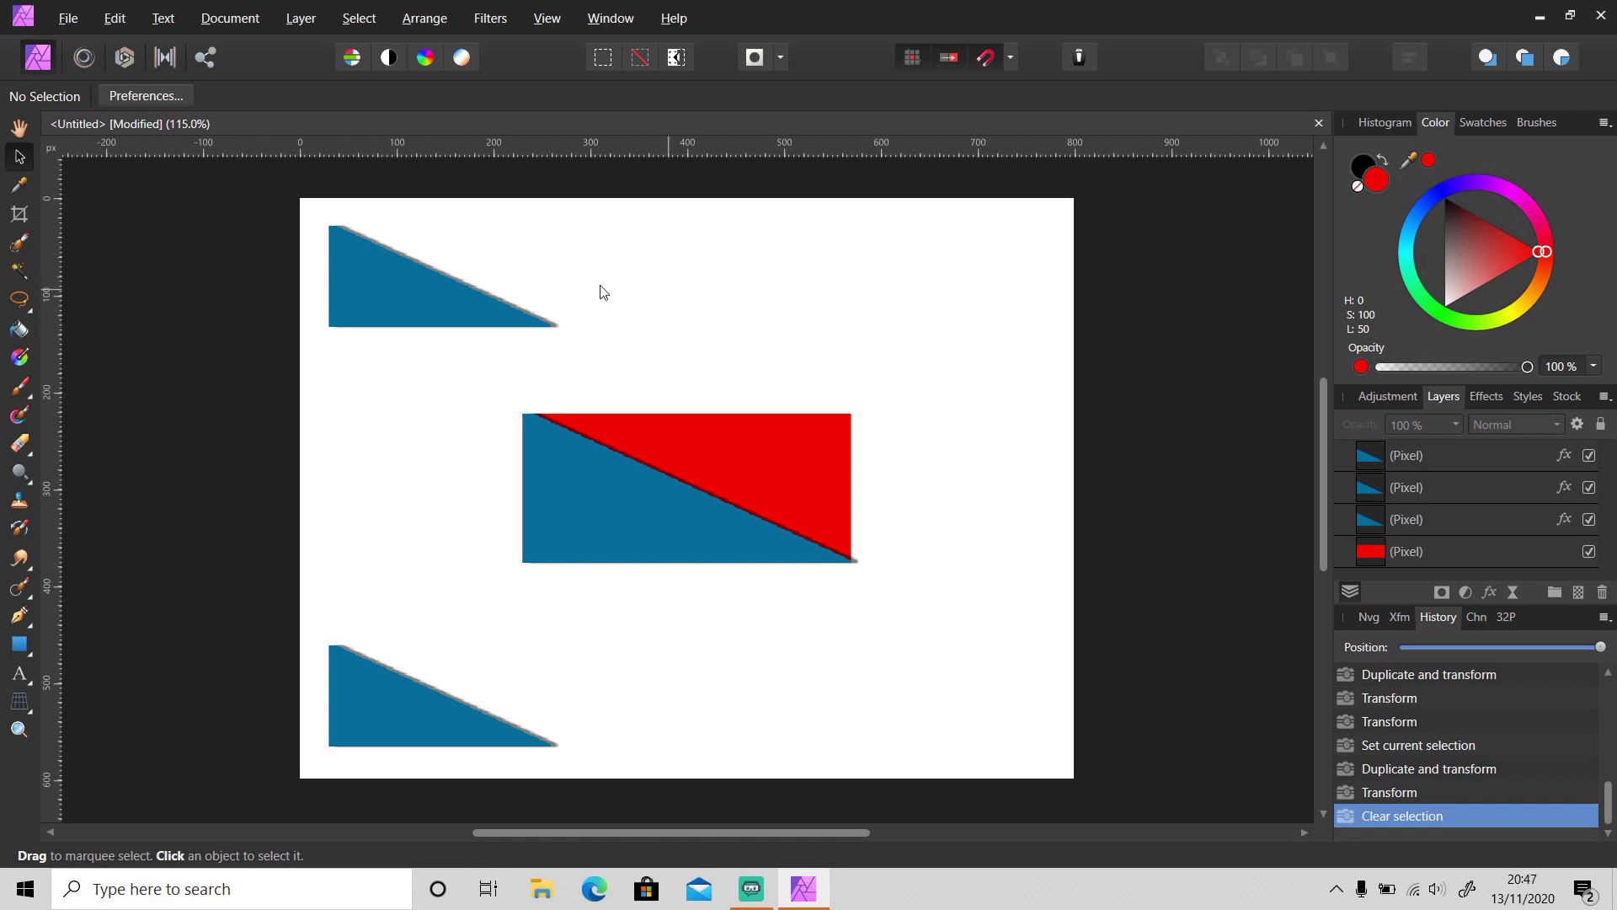
Drag the upper-left small triangle across to the upper-right, undoing one misplaced move
left_click_drag(434, 298, 905, 299)
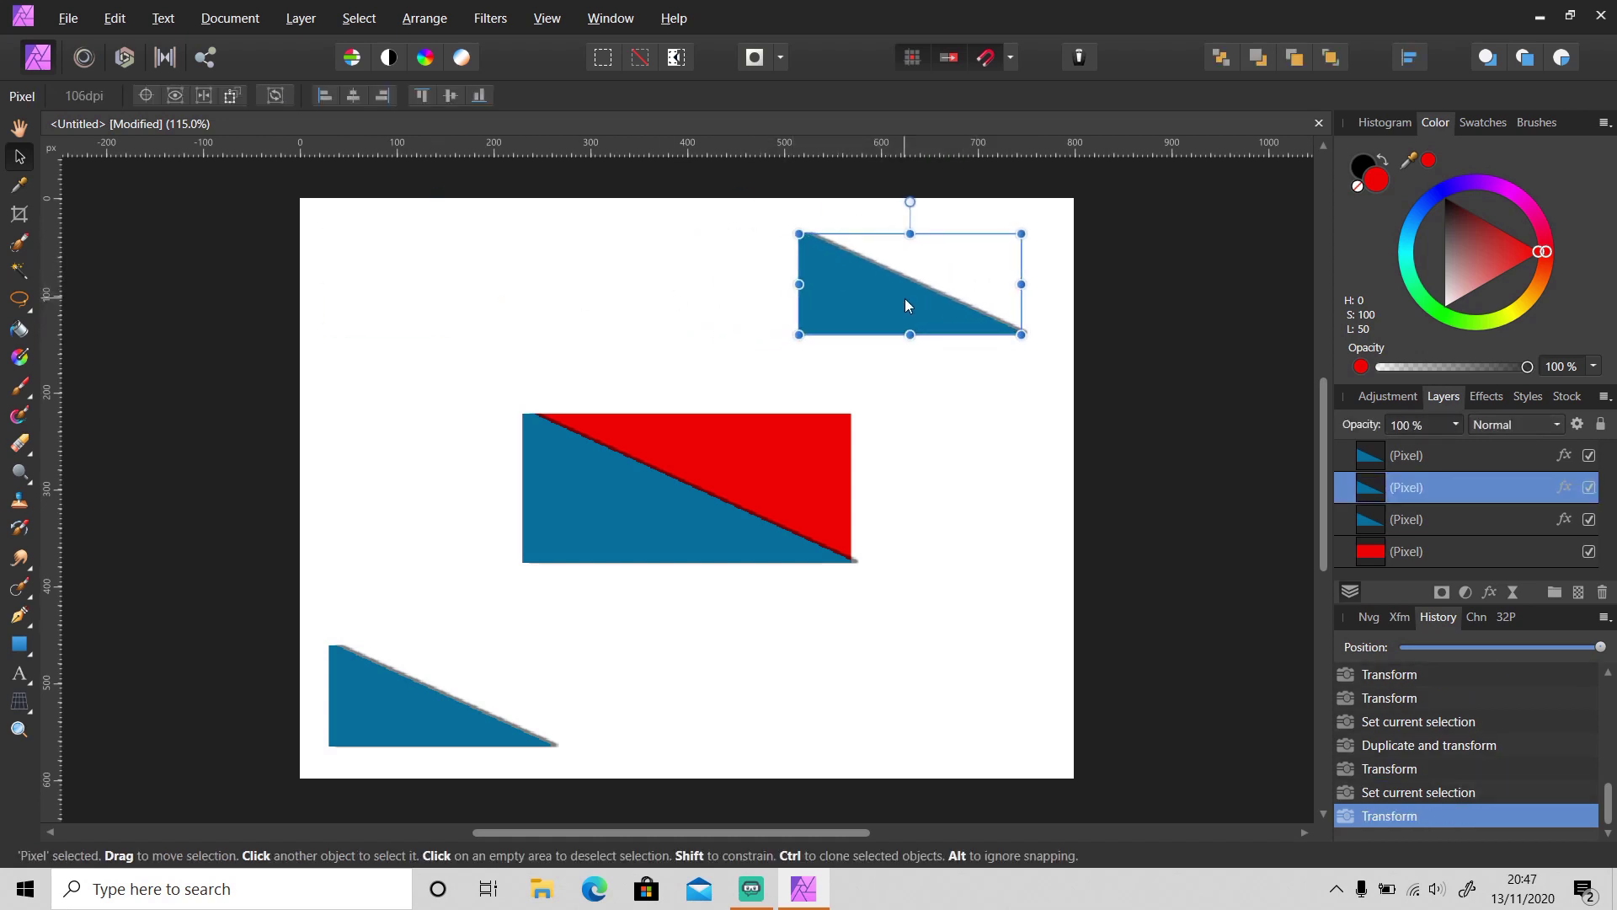
key("ctrl+z")
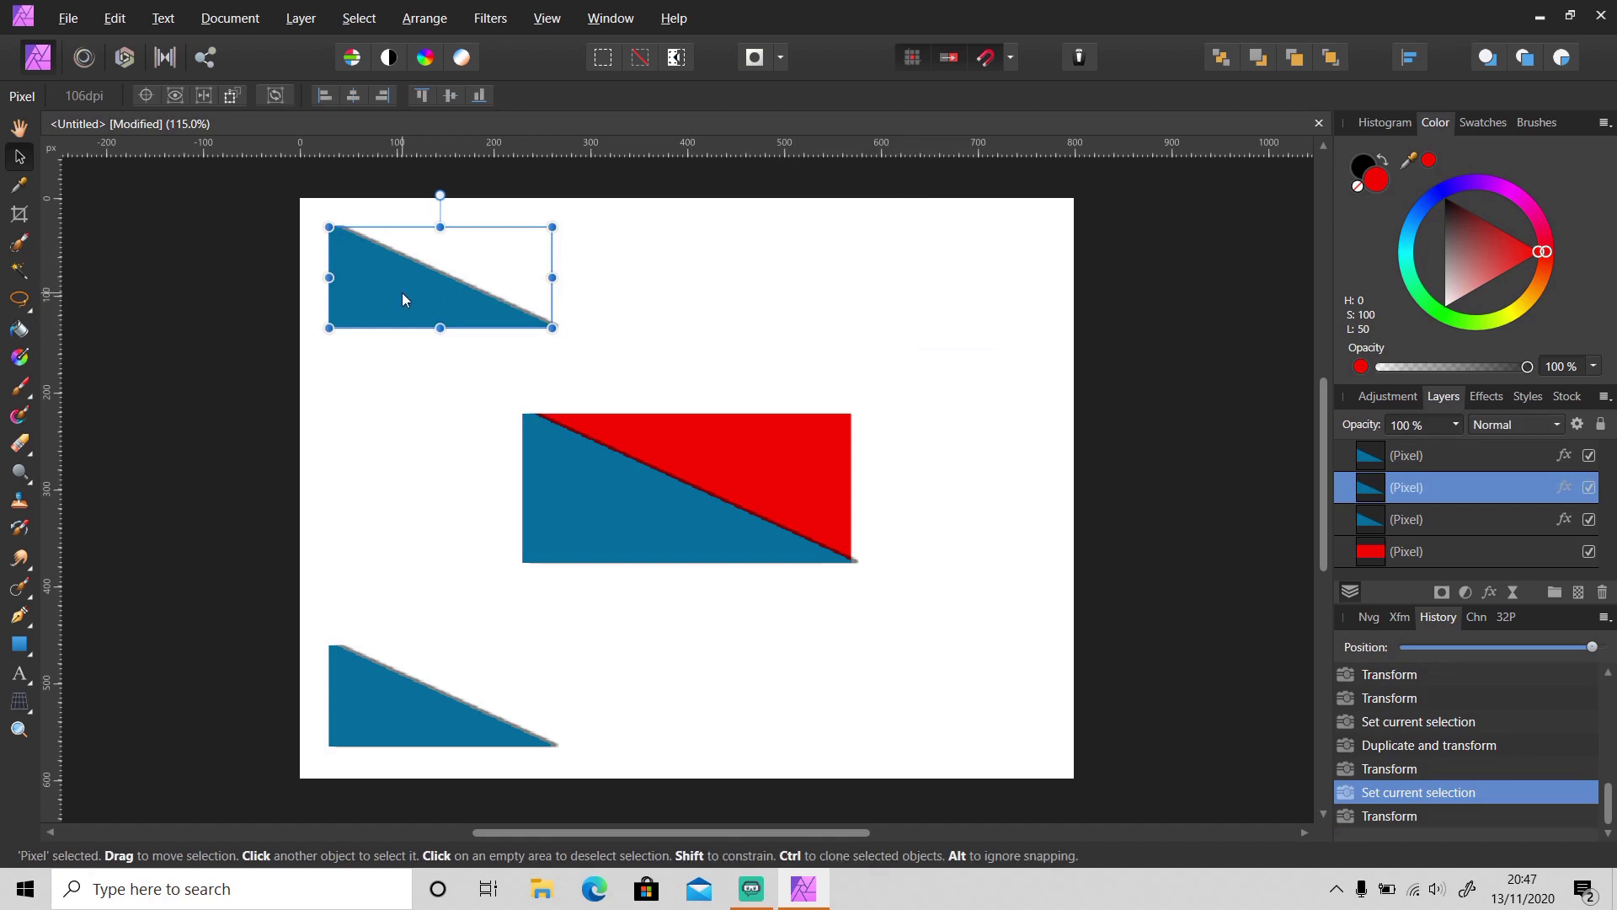
left_click_drag(403, 296, 662, 295)
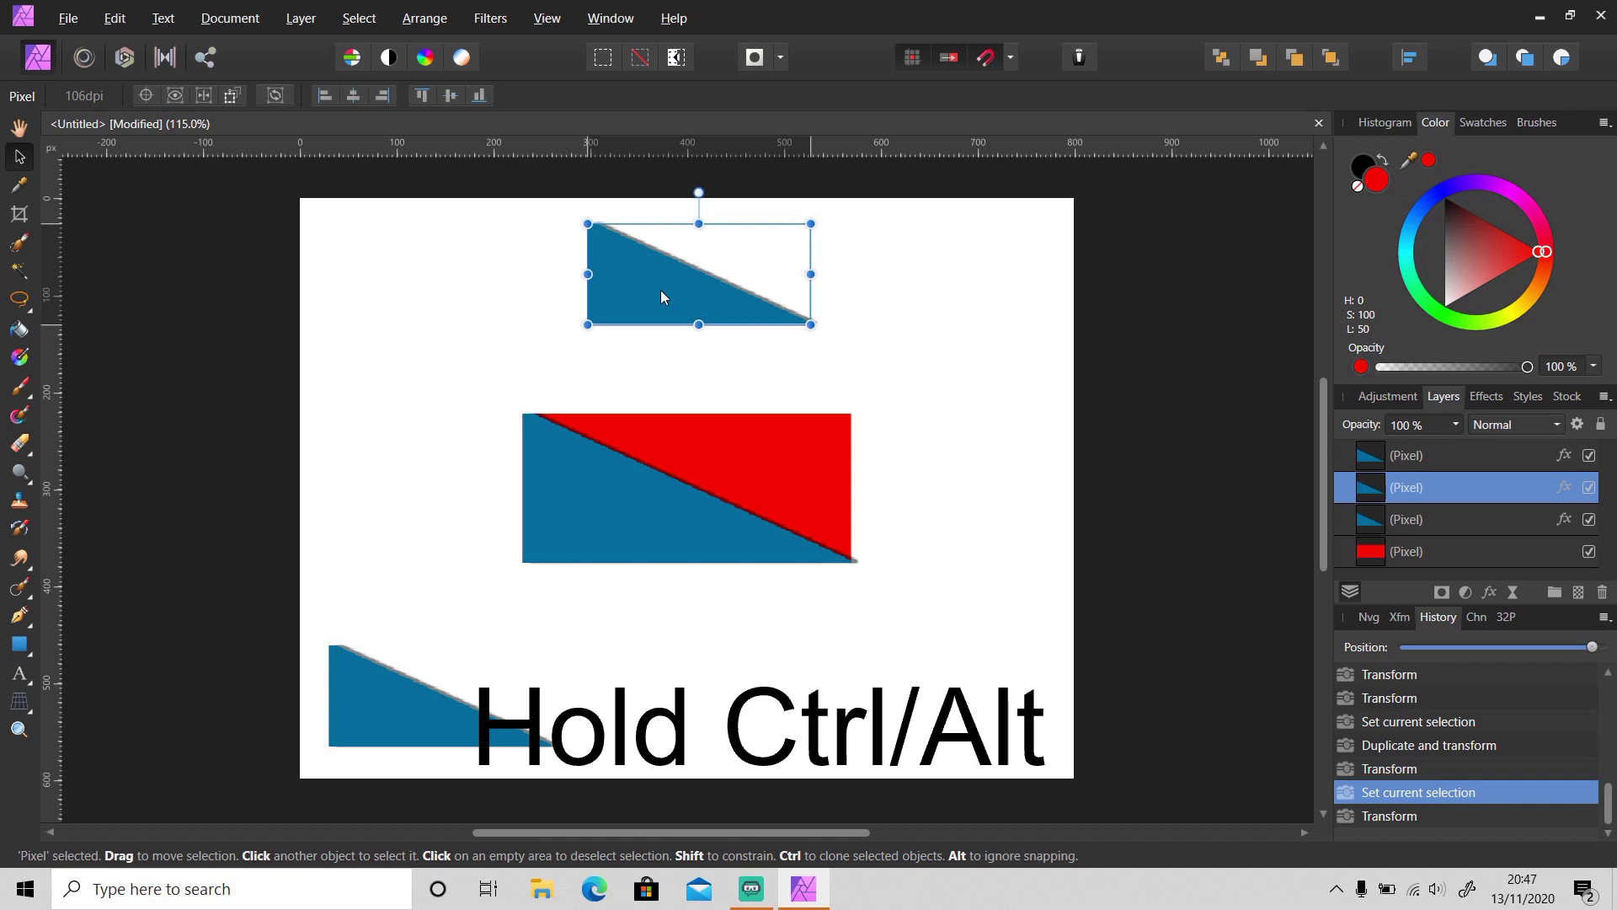
left_click_drag(662, 290, 894, 300)
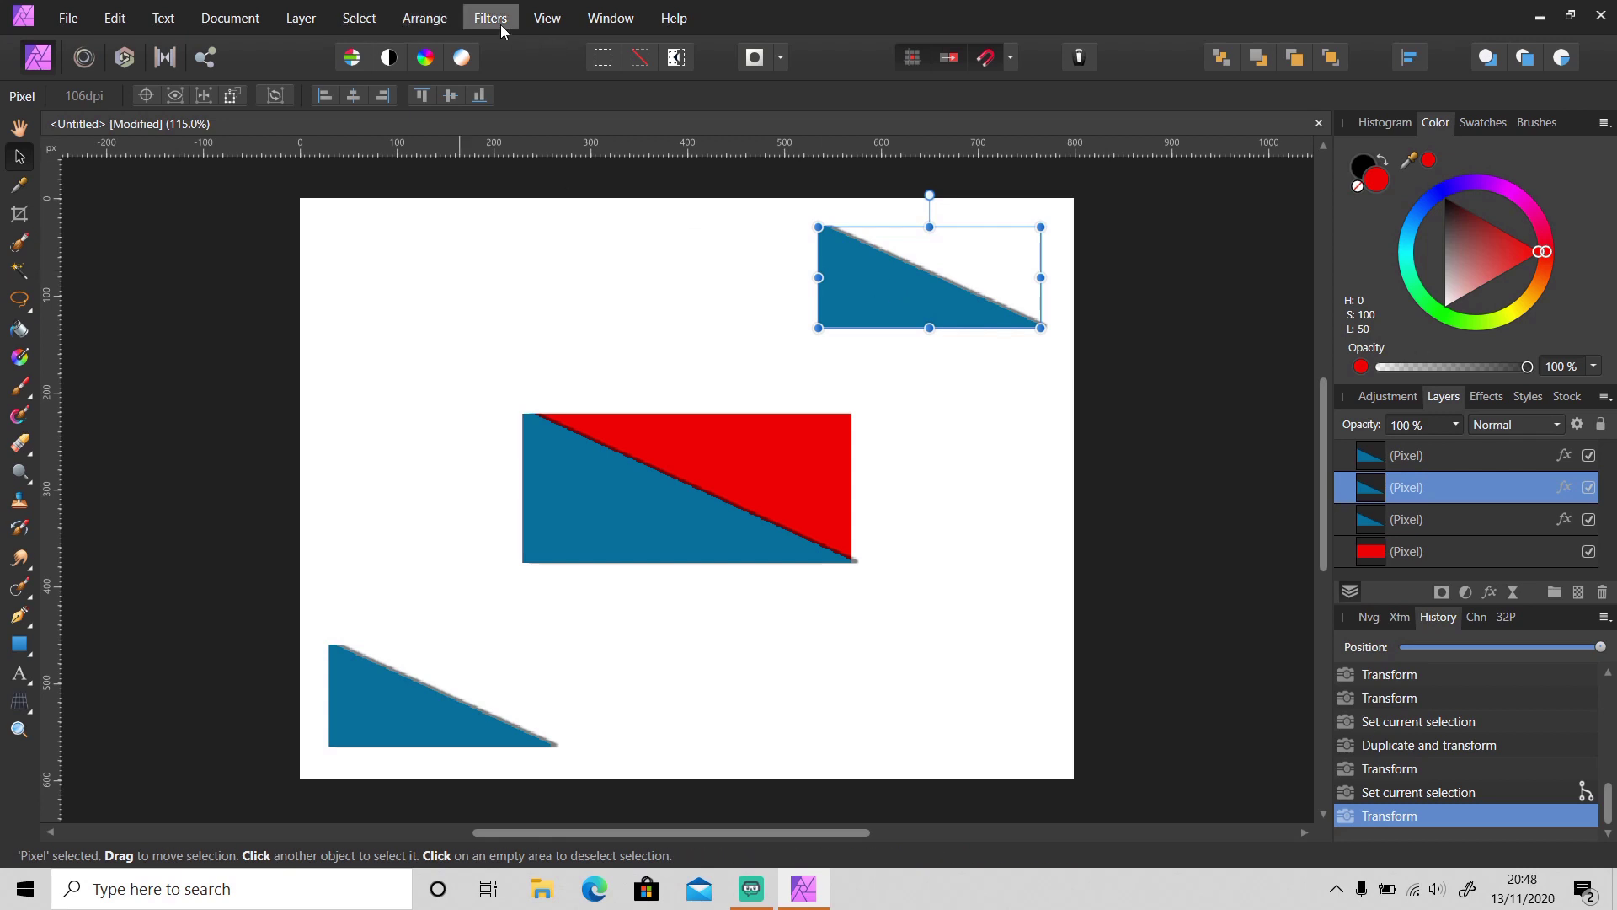
Apply Arrange > Flip Horizontal to the upper-right triangle and deselect it
left_click(424, 18)
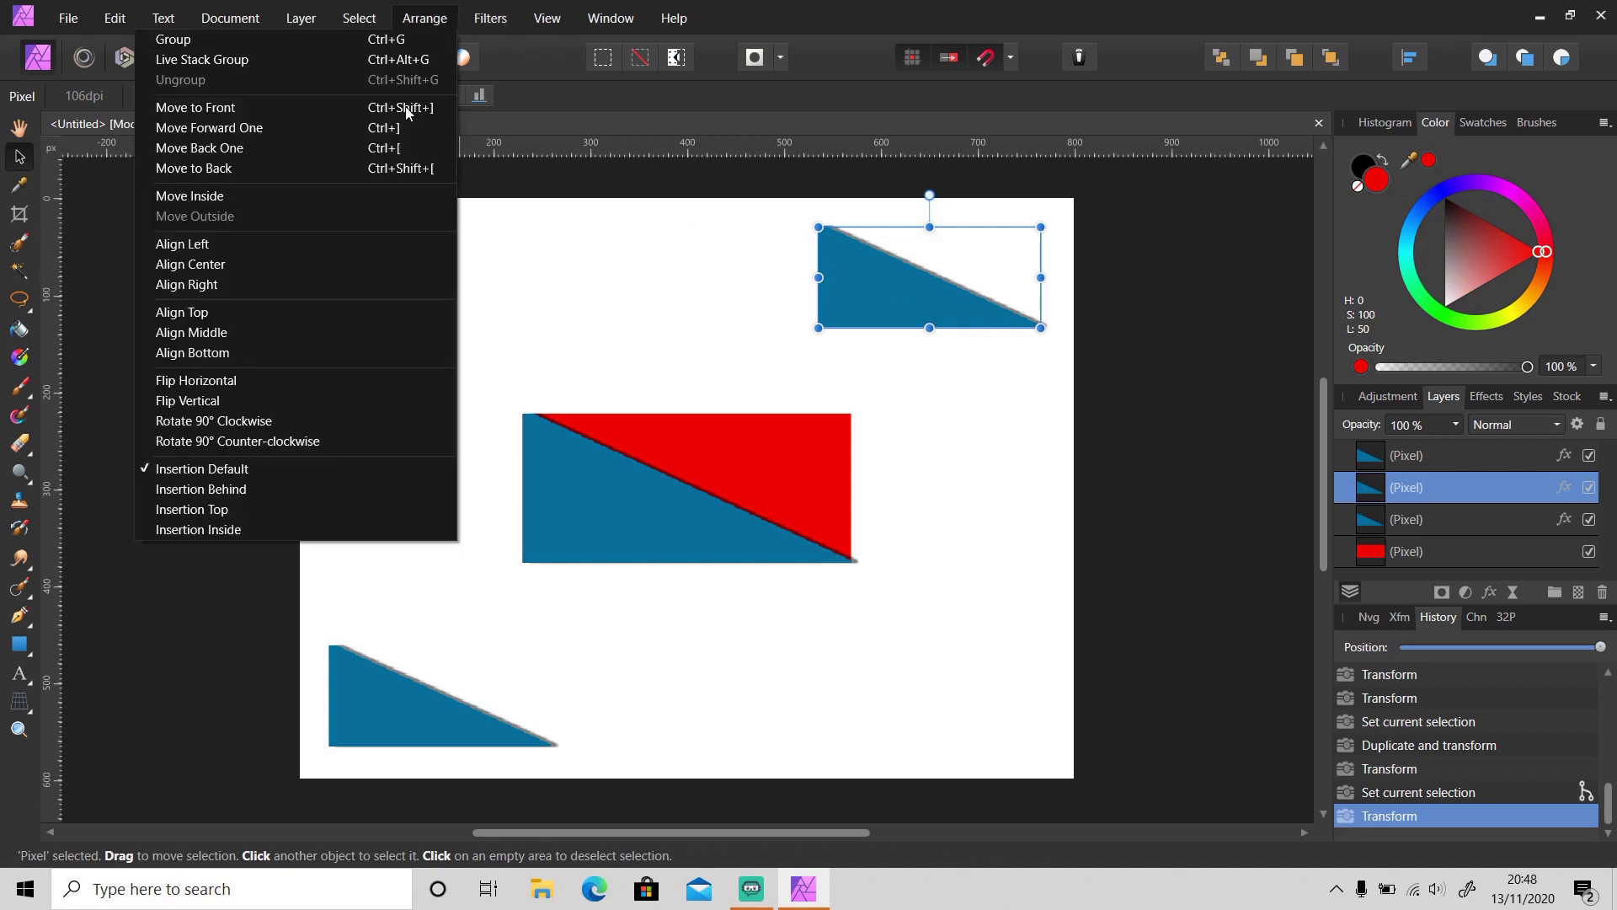
left_click(317, 379)
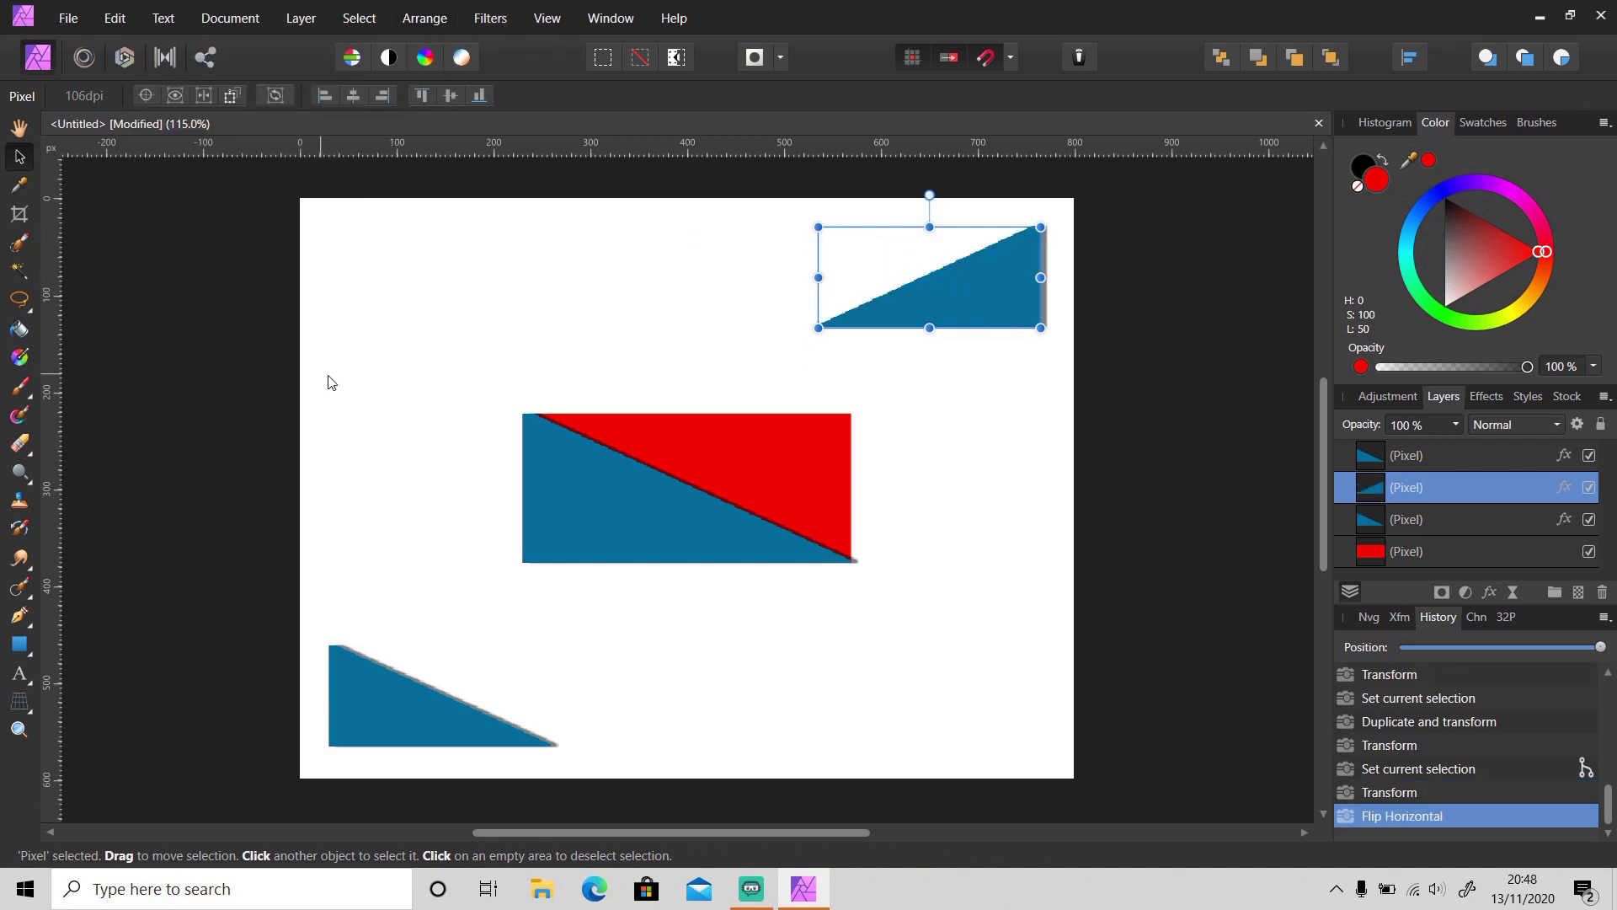
left_click(980, 481)
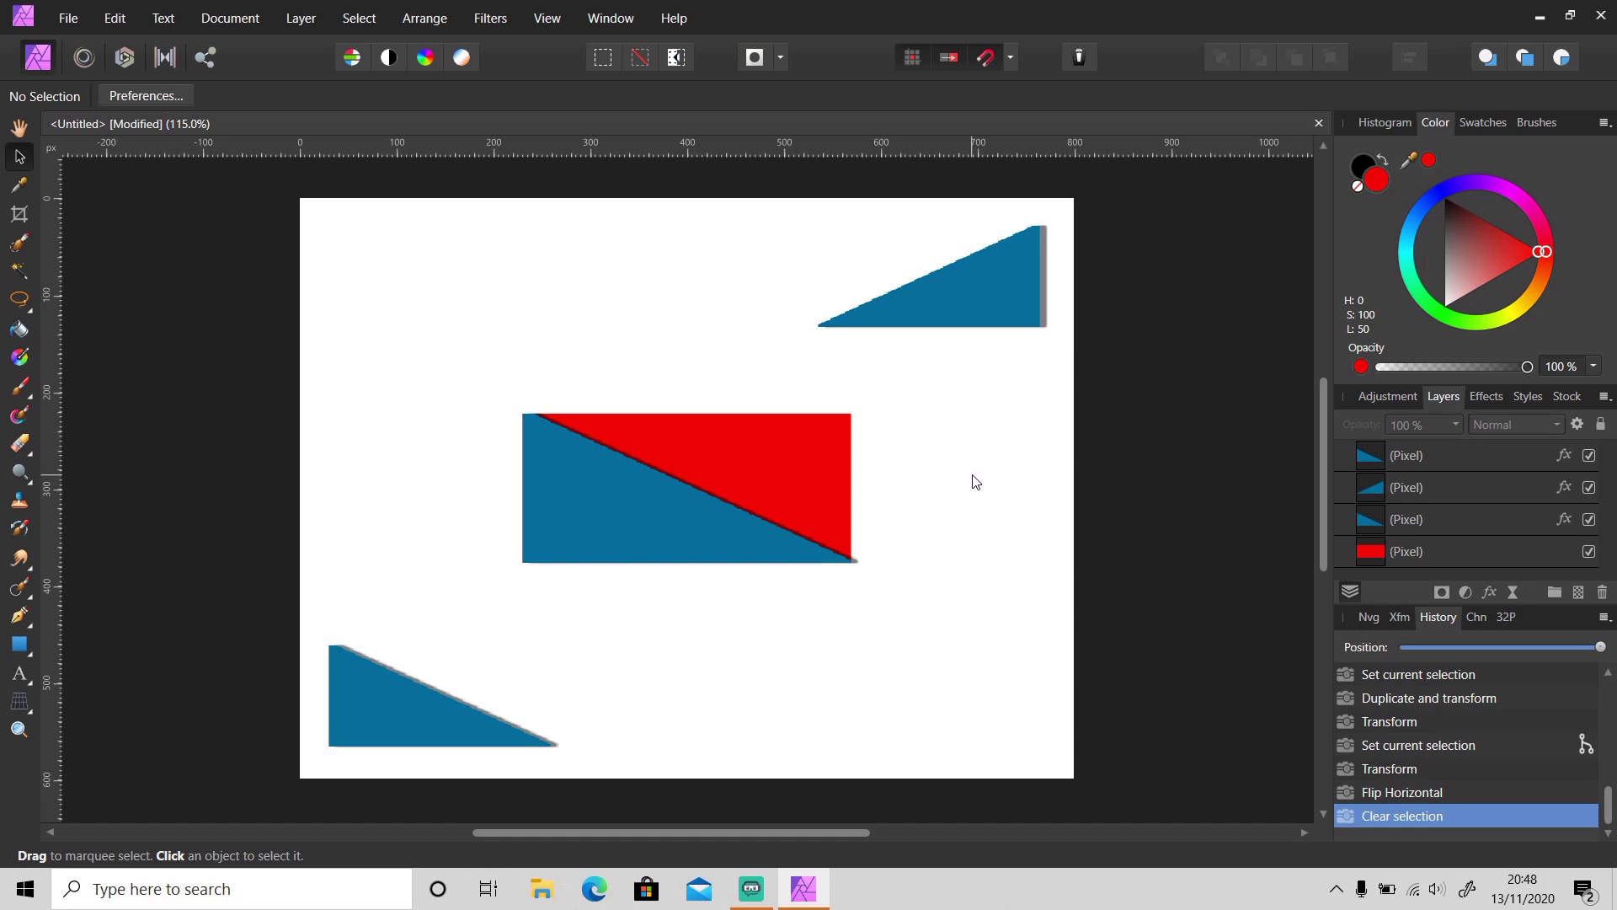
left_click(967, 295)
left_click(1455, 424)
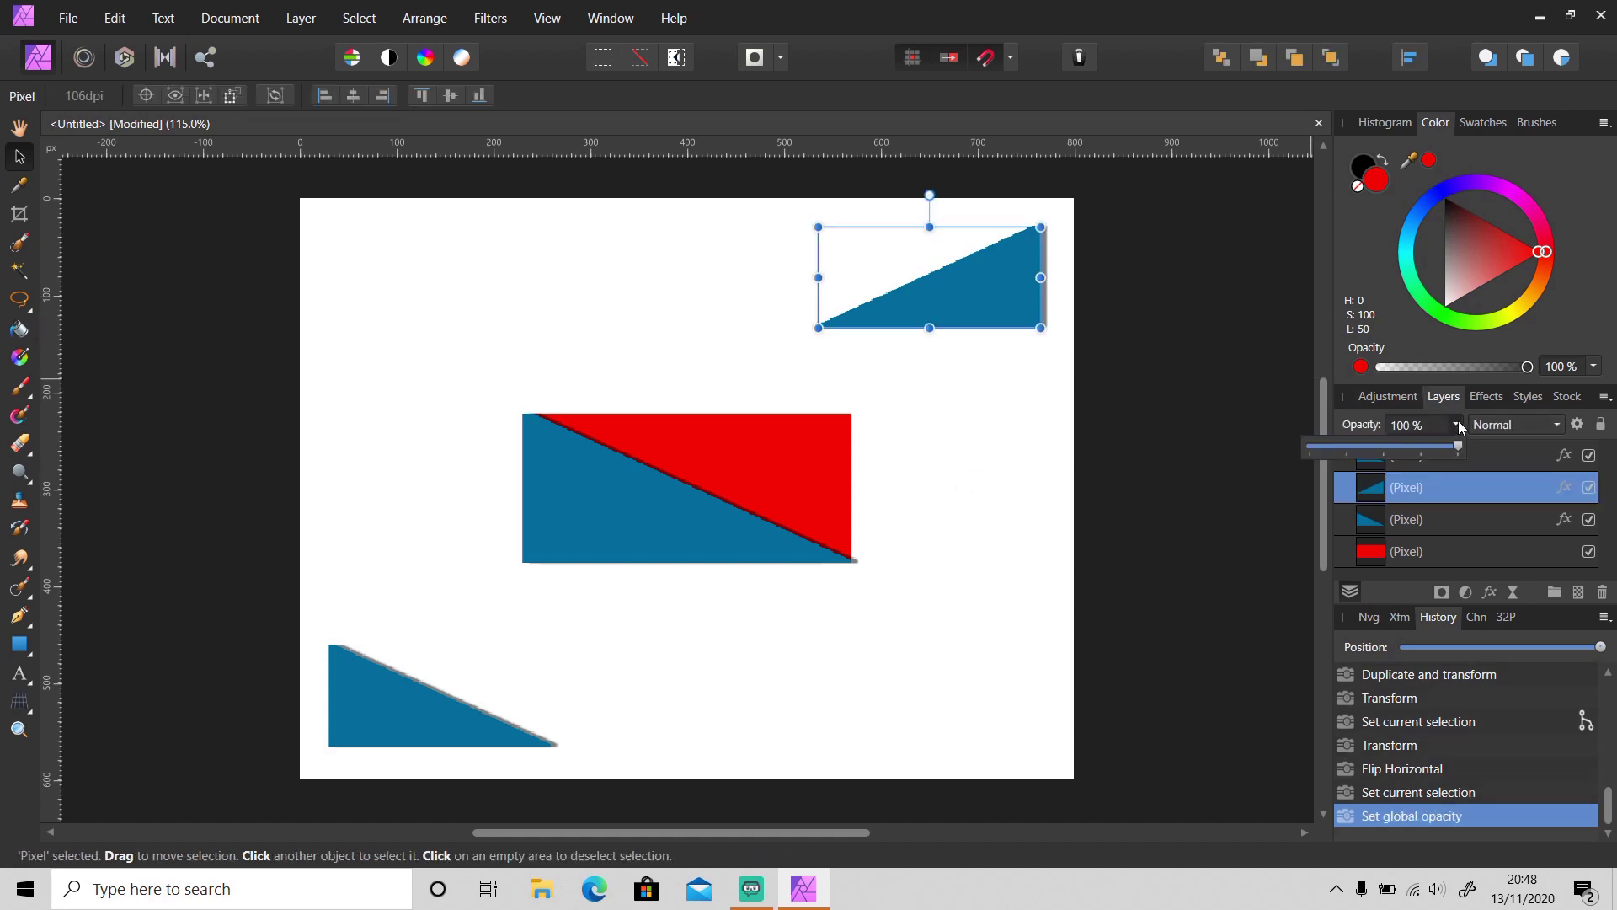
mouse_move(1458, 442)
left_mouse_down()
mouse_move(1292, 448)
mouse_move(1478, 449)
left_mouse_up()
left_click(1081, 473)
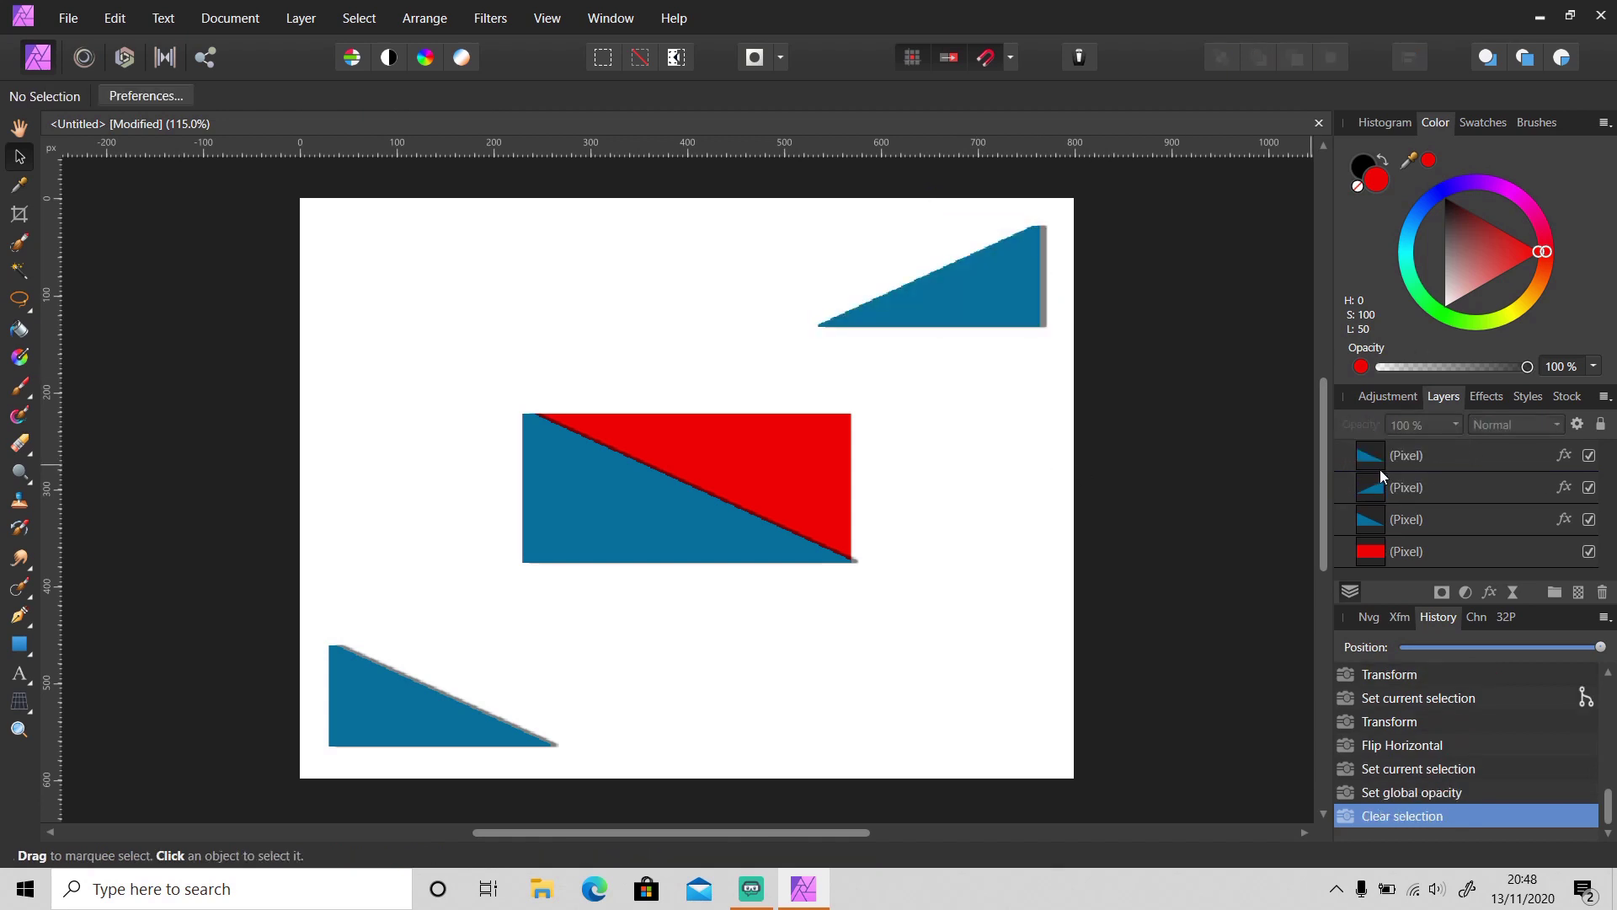
left_click(1000, 300)
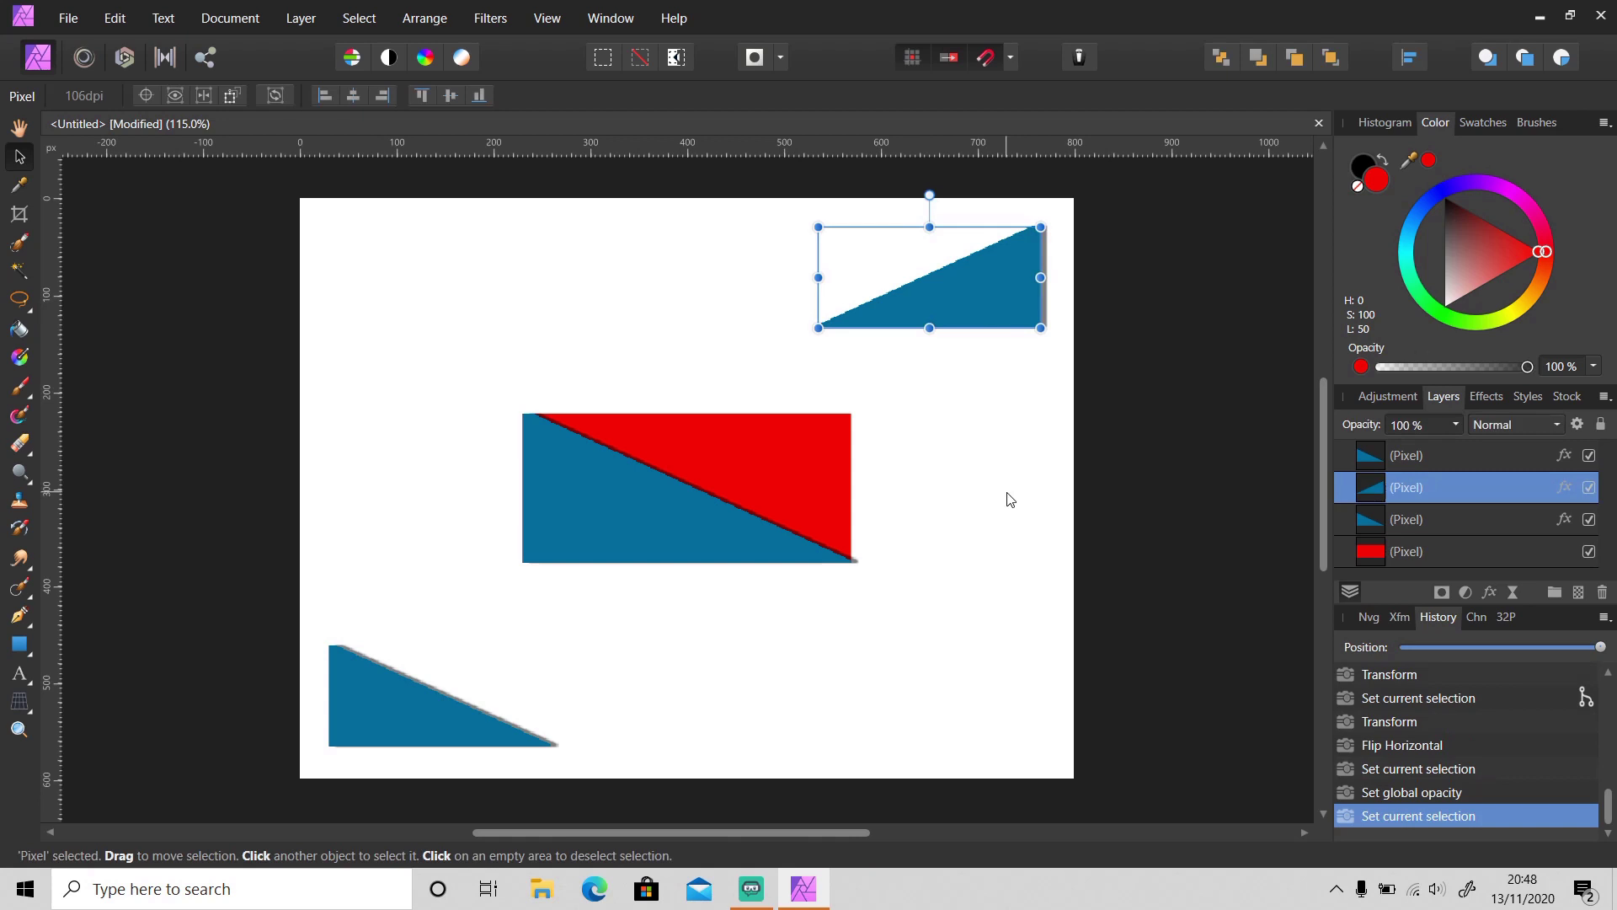
key("1")
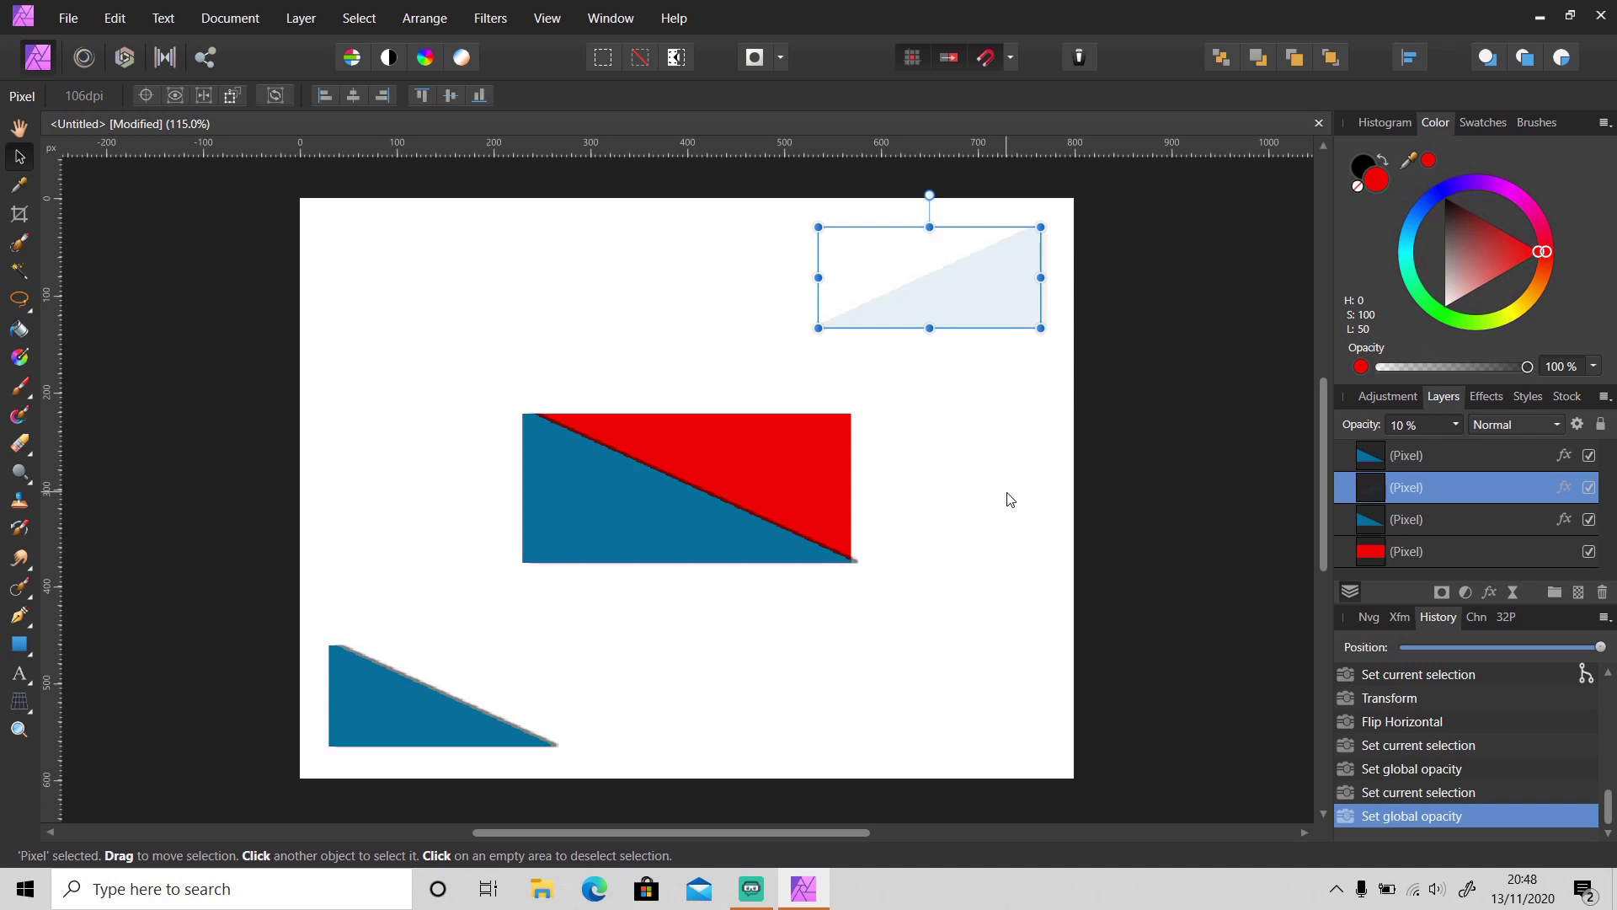
key("5")
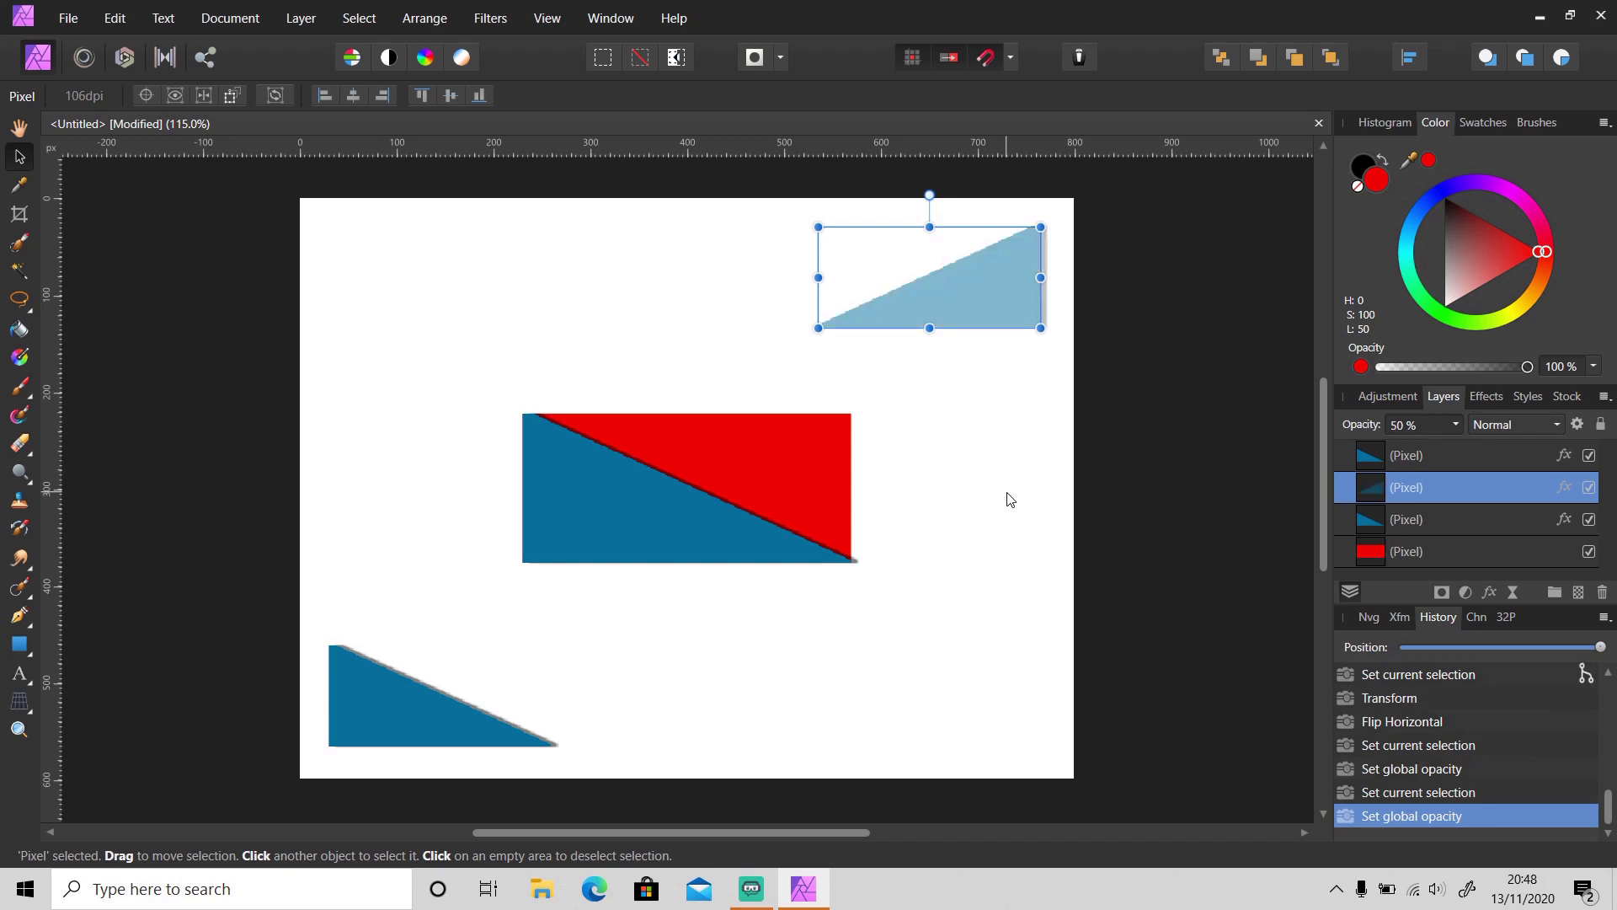
key("1")
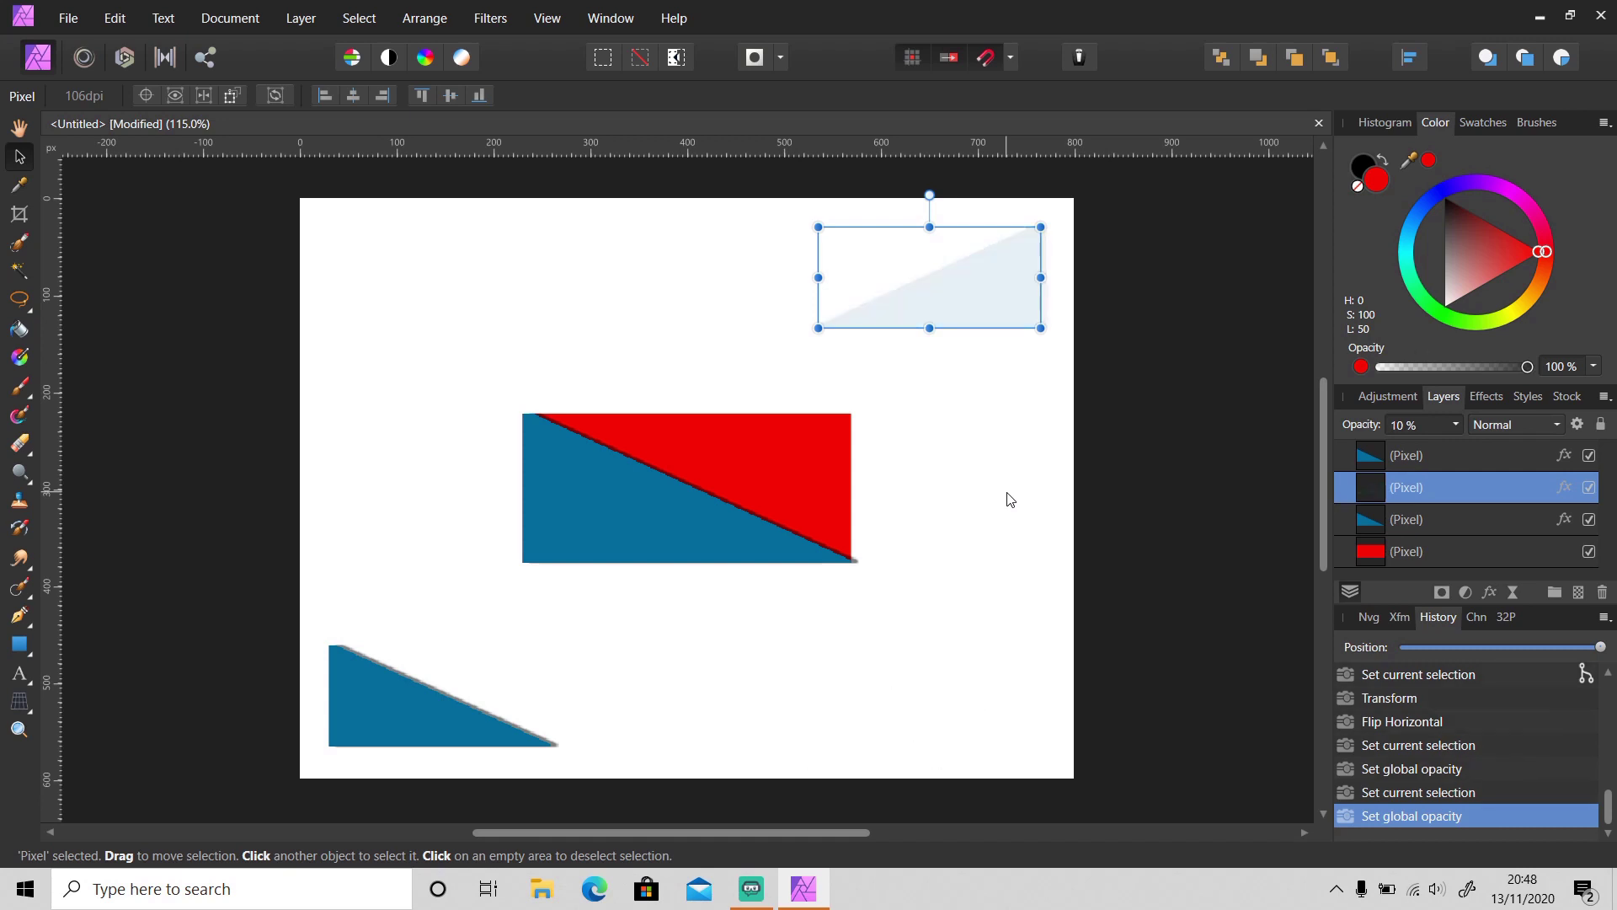
key("5")
key("1")
key("5")
key("2")
key("6")
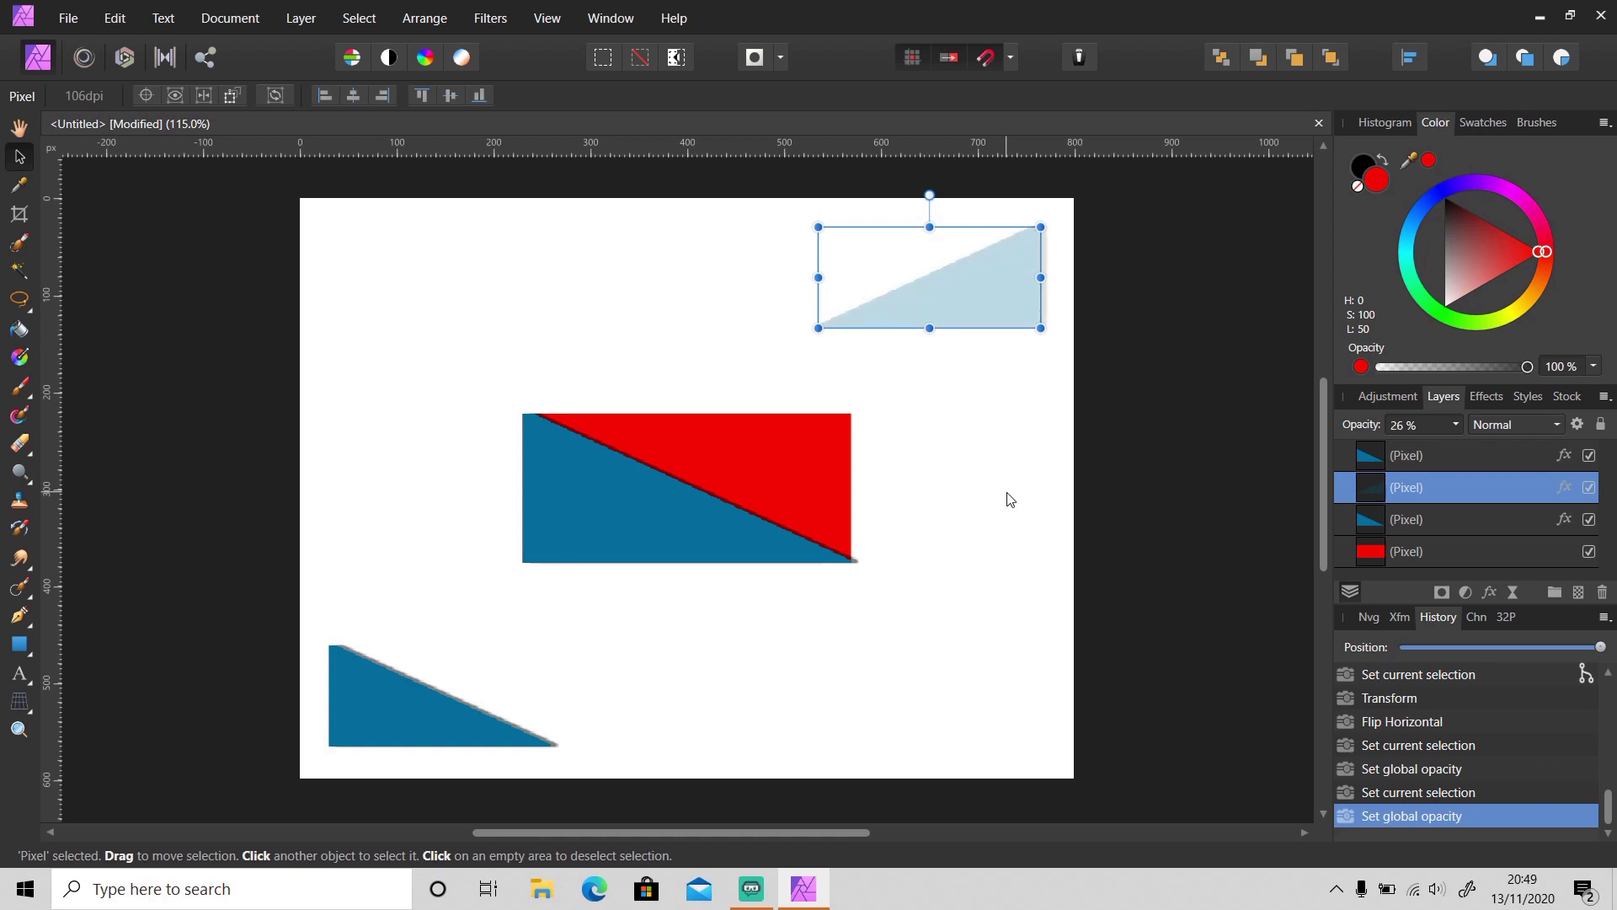
left_click(1455, 425)
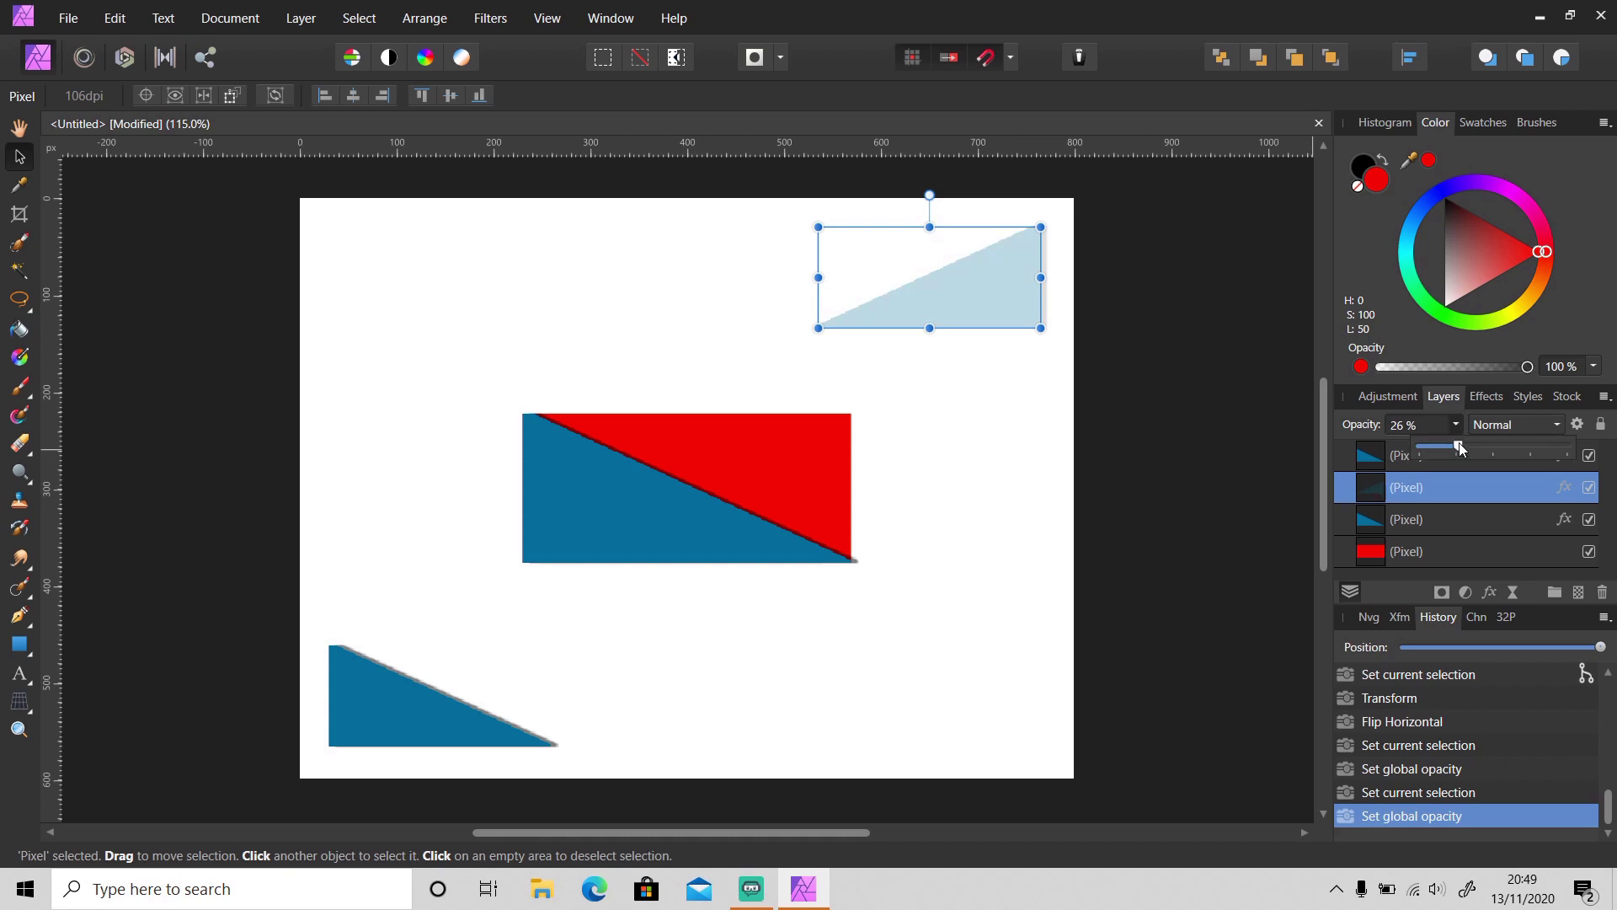
left_click_drag(1458, 452, 1591, 455)
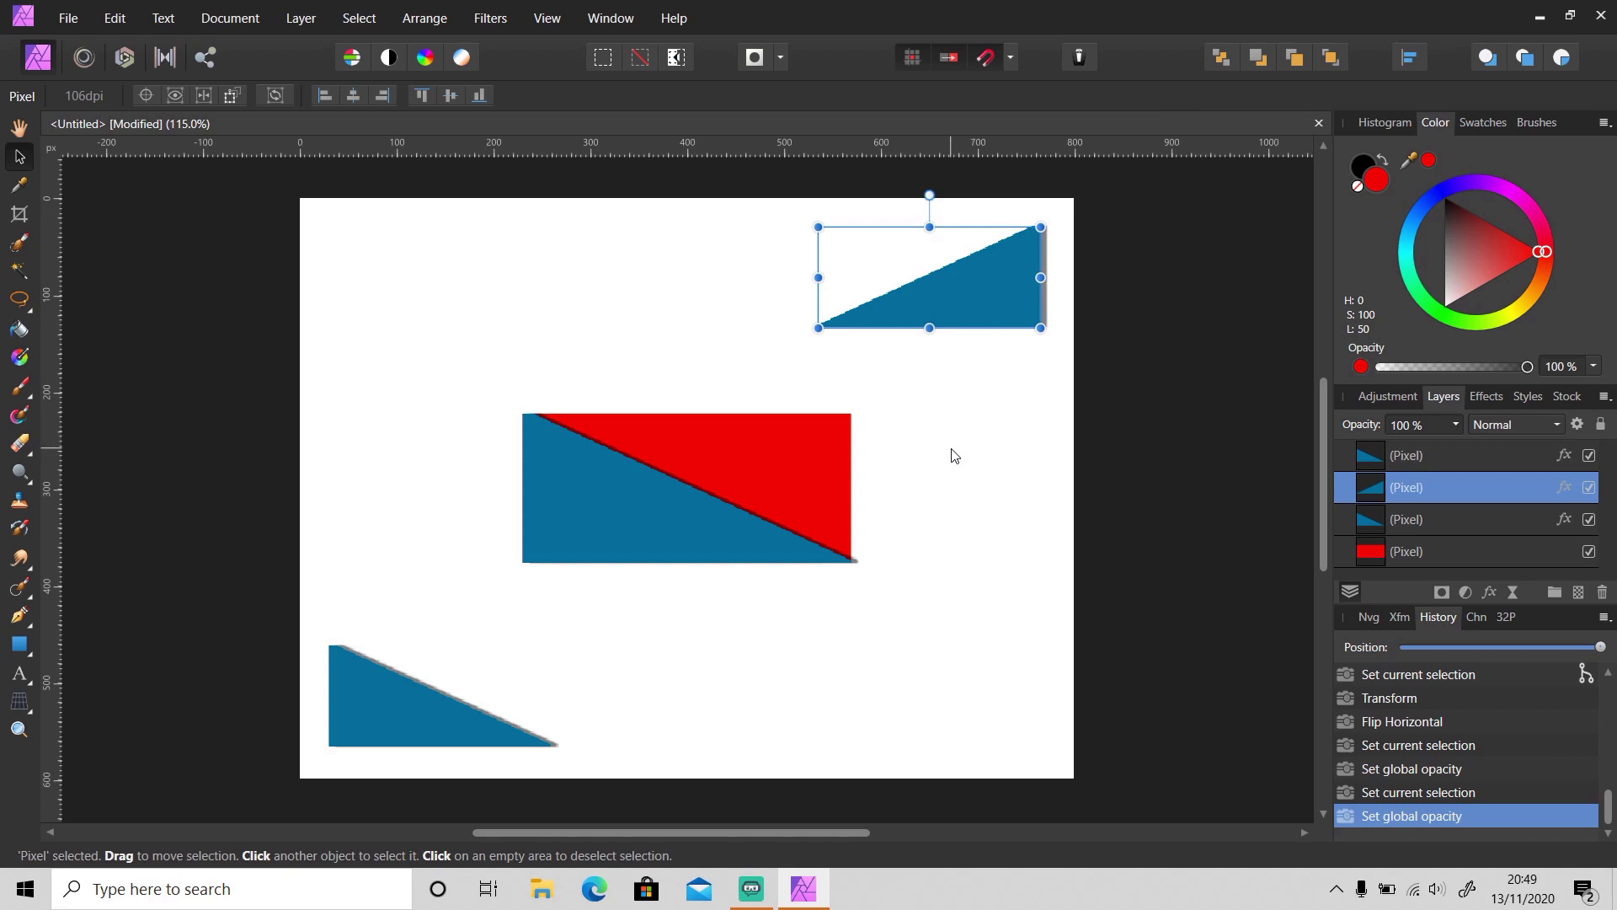
Zoom the canvas out to 100%, in to 150%, then back to actual size
left_click(20, 727)
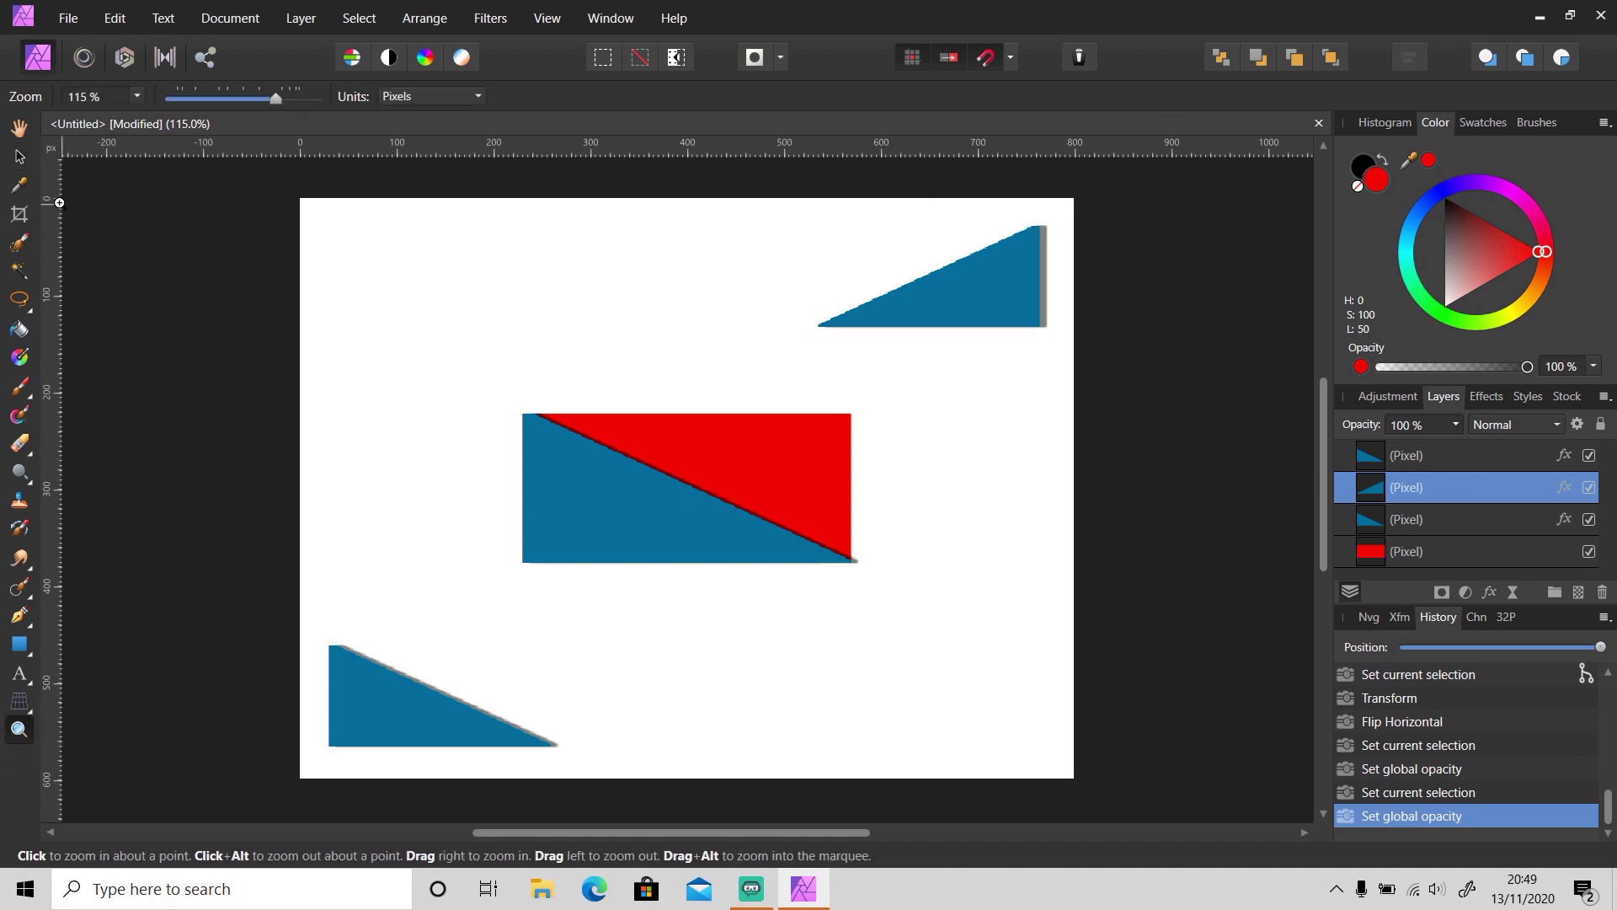
left_click(19, 155)
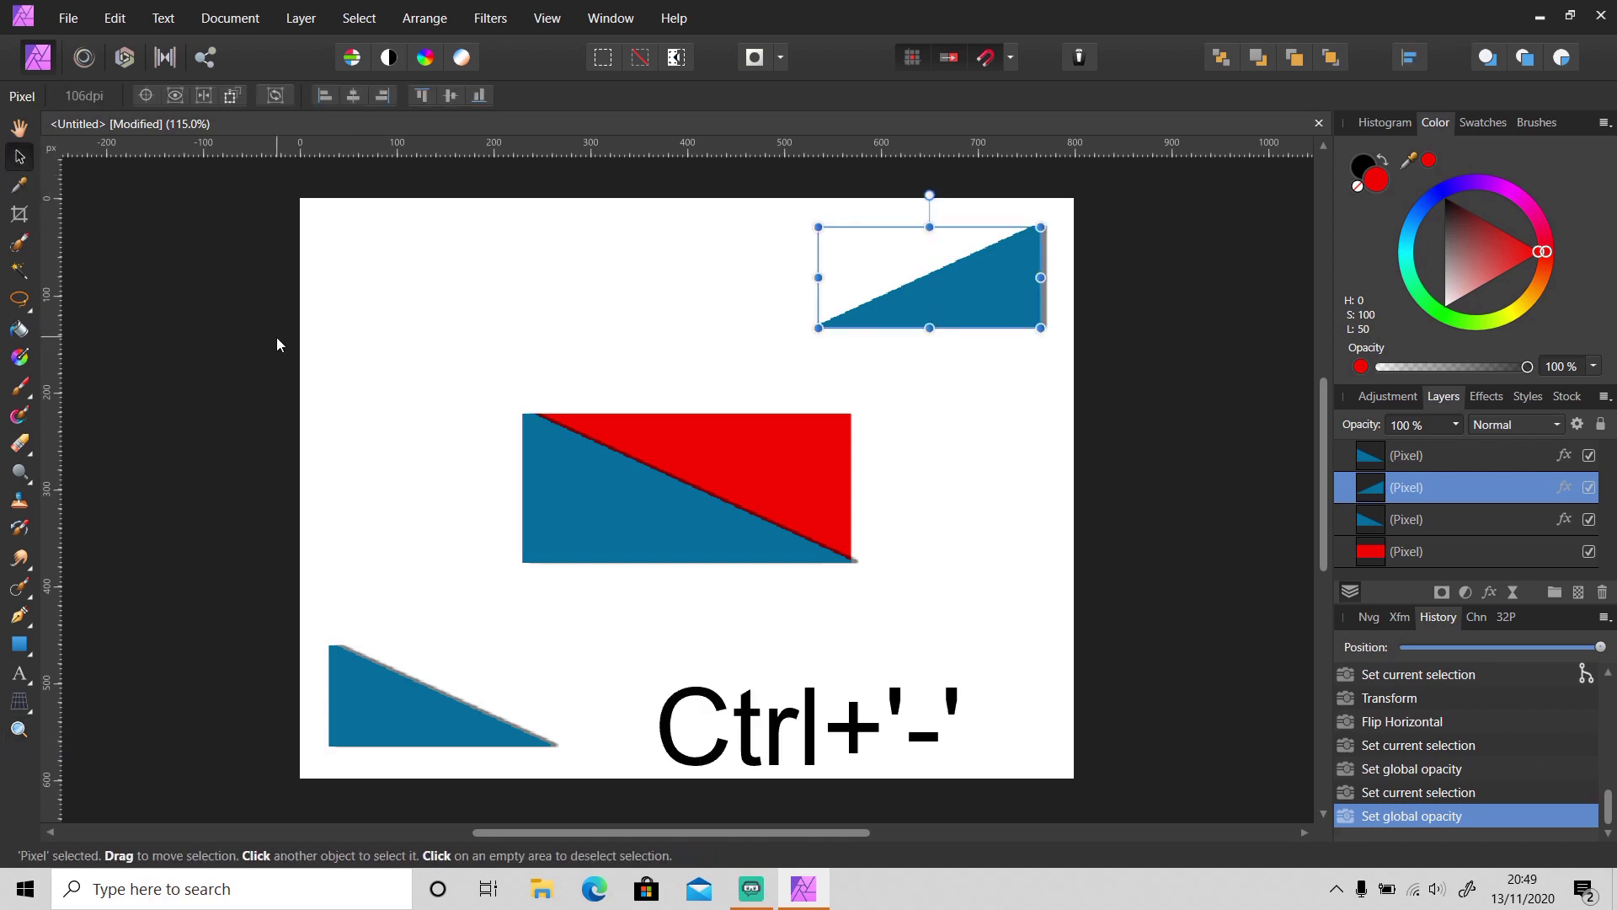
key("ctrl+minus")
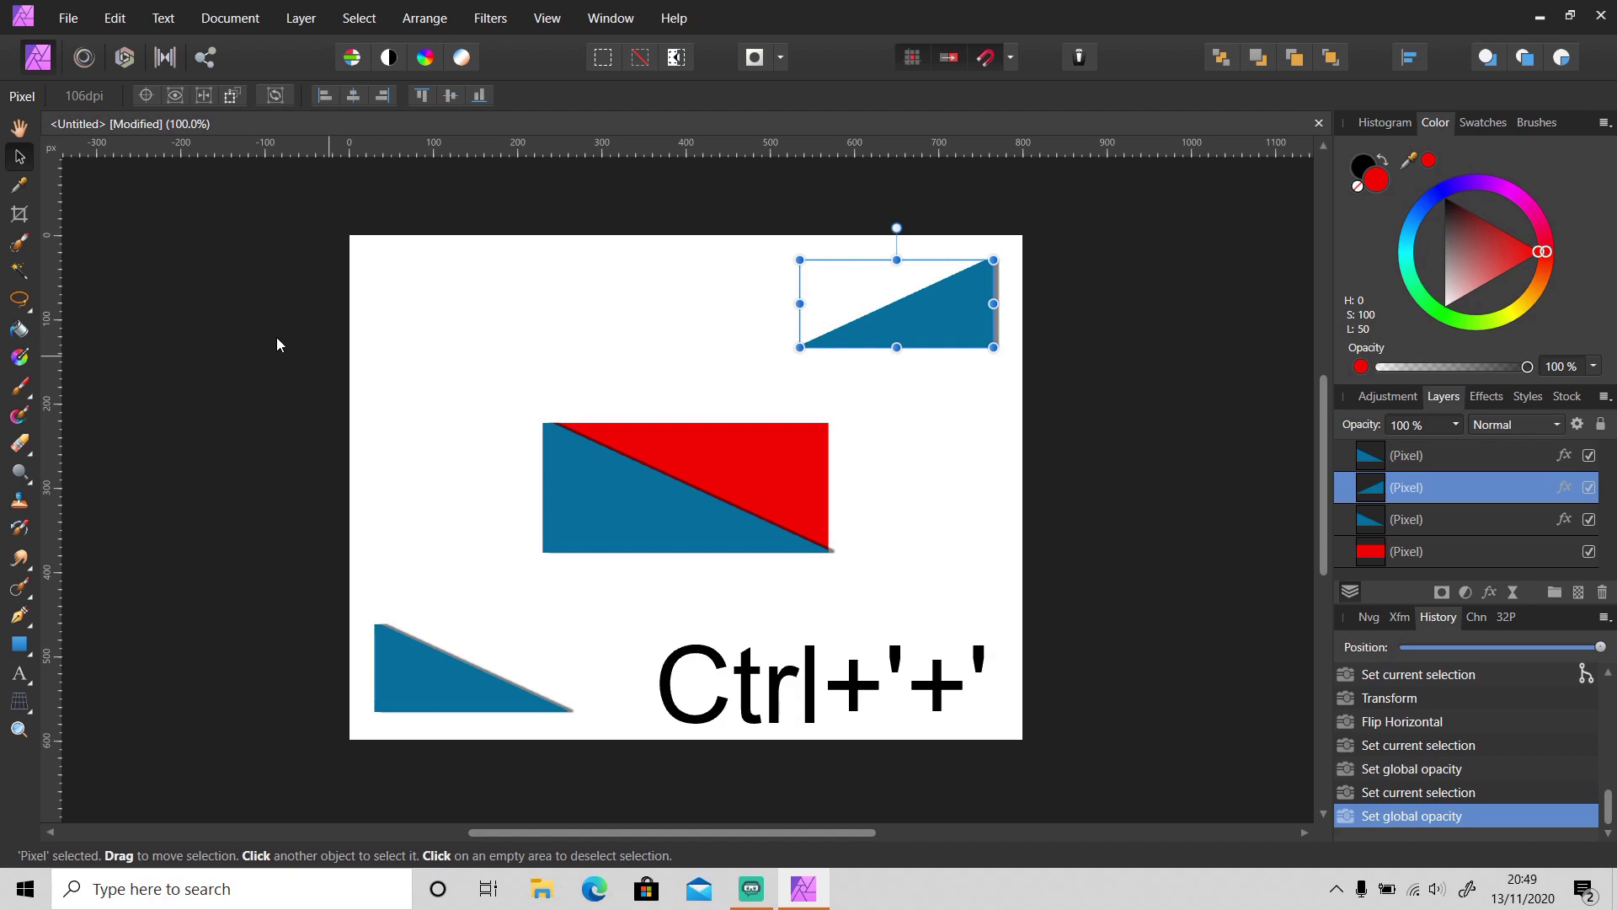
key("ctrl+plus")
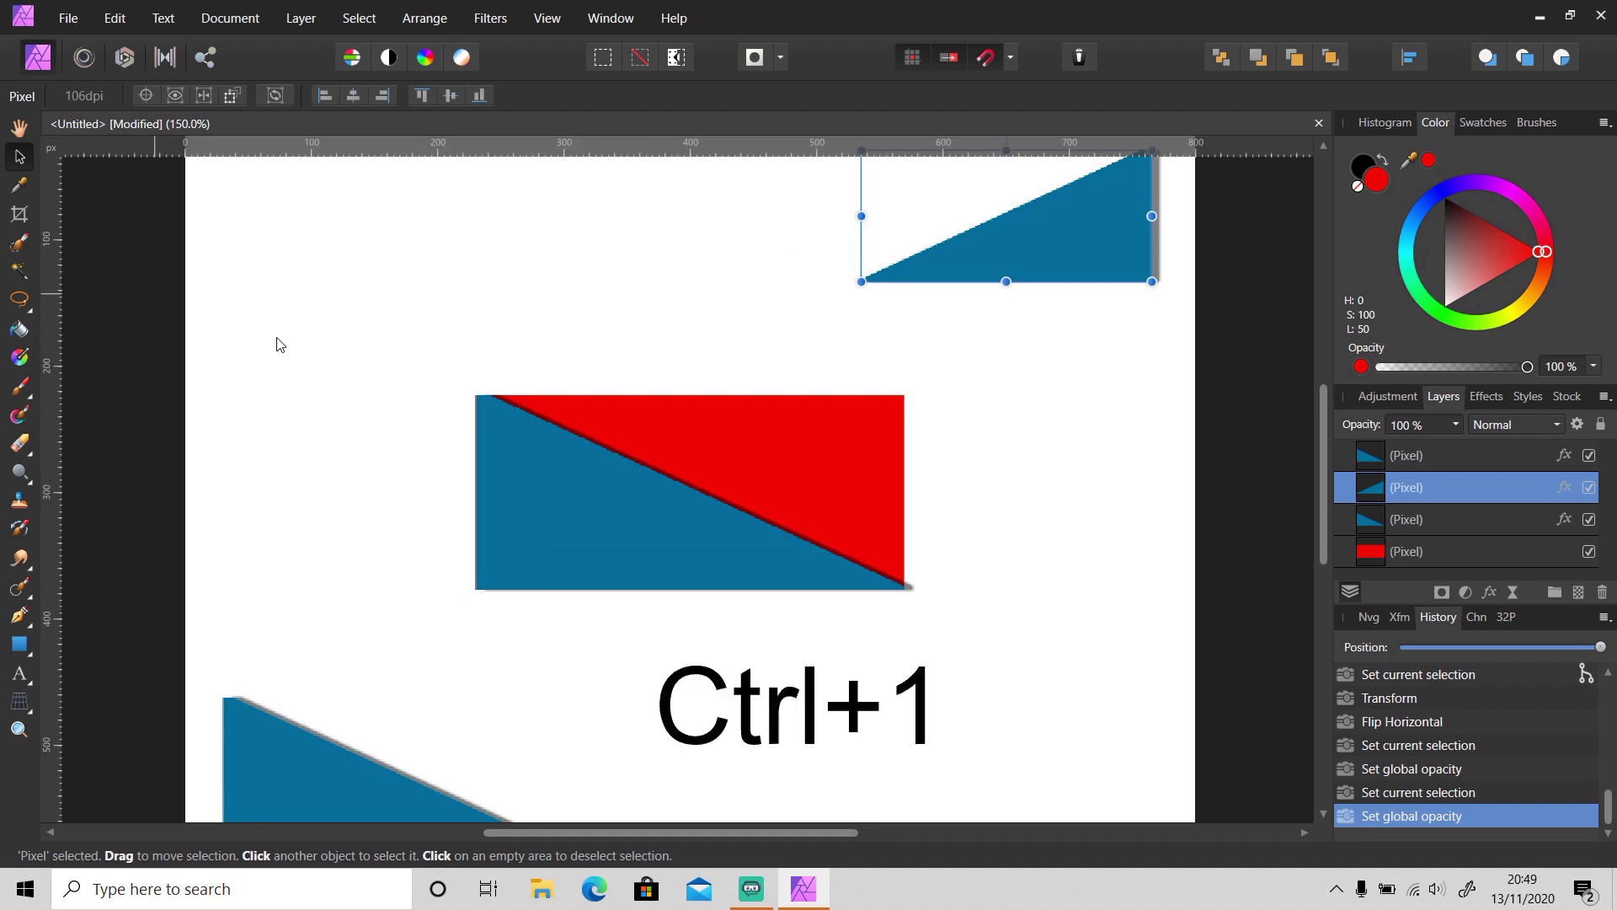
key("ctrl+1")
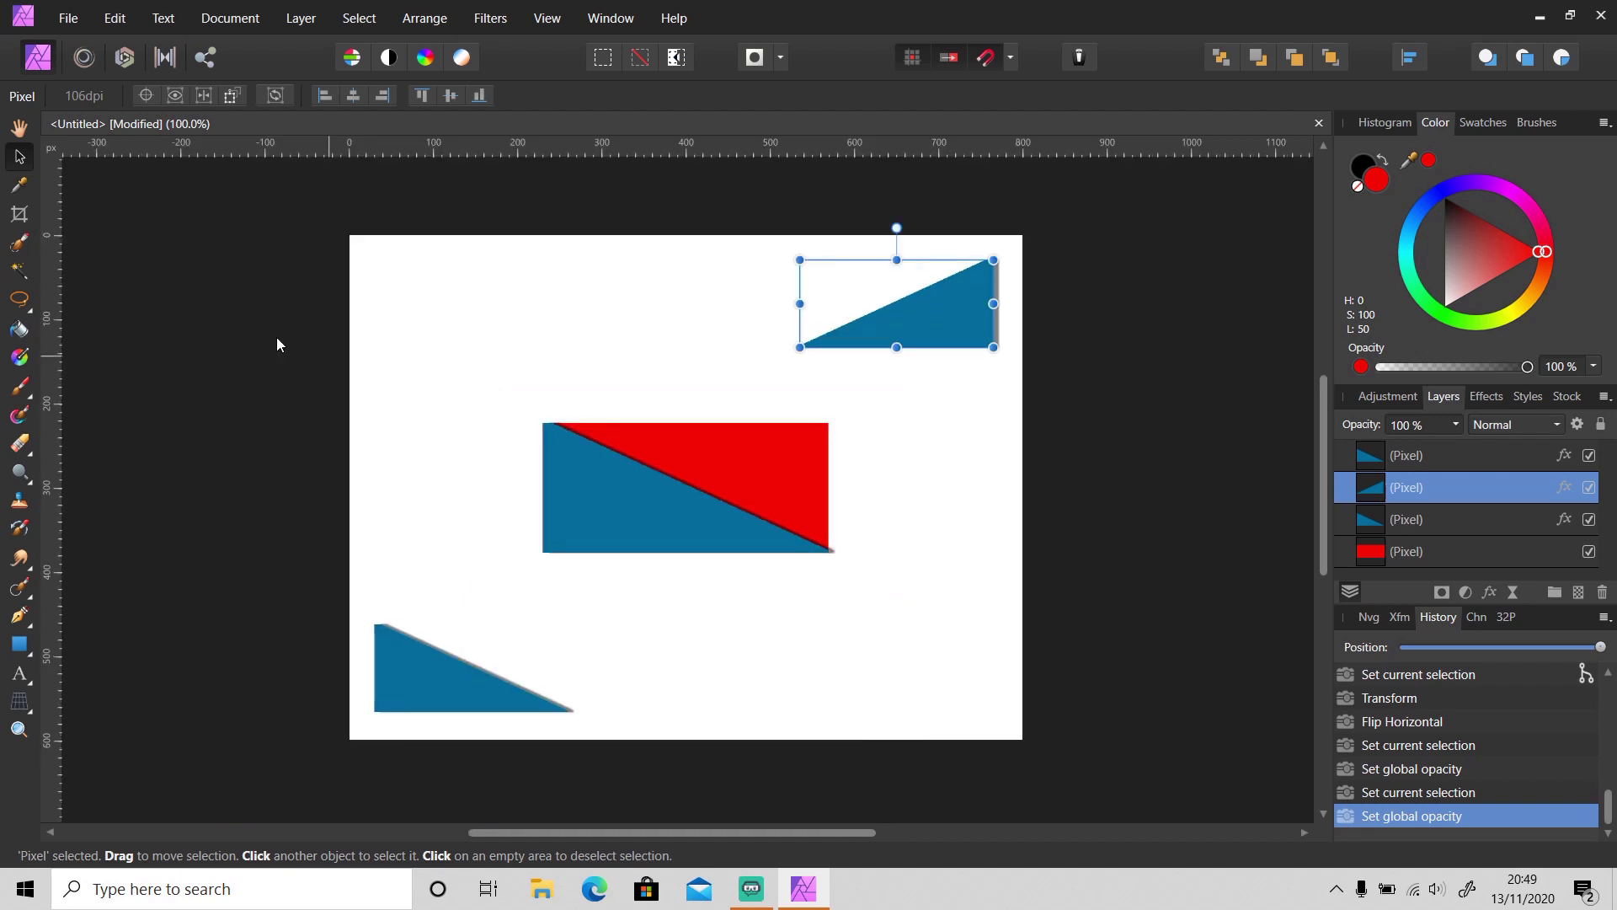
Zoom the view to 200%, 400% and 800%, then back out to the whole canvas
key("z")
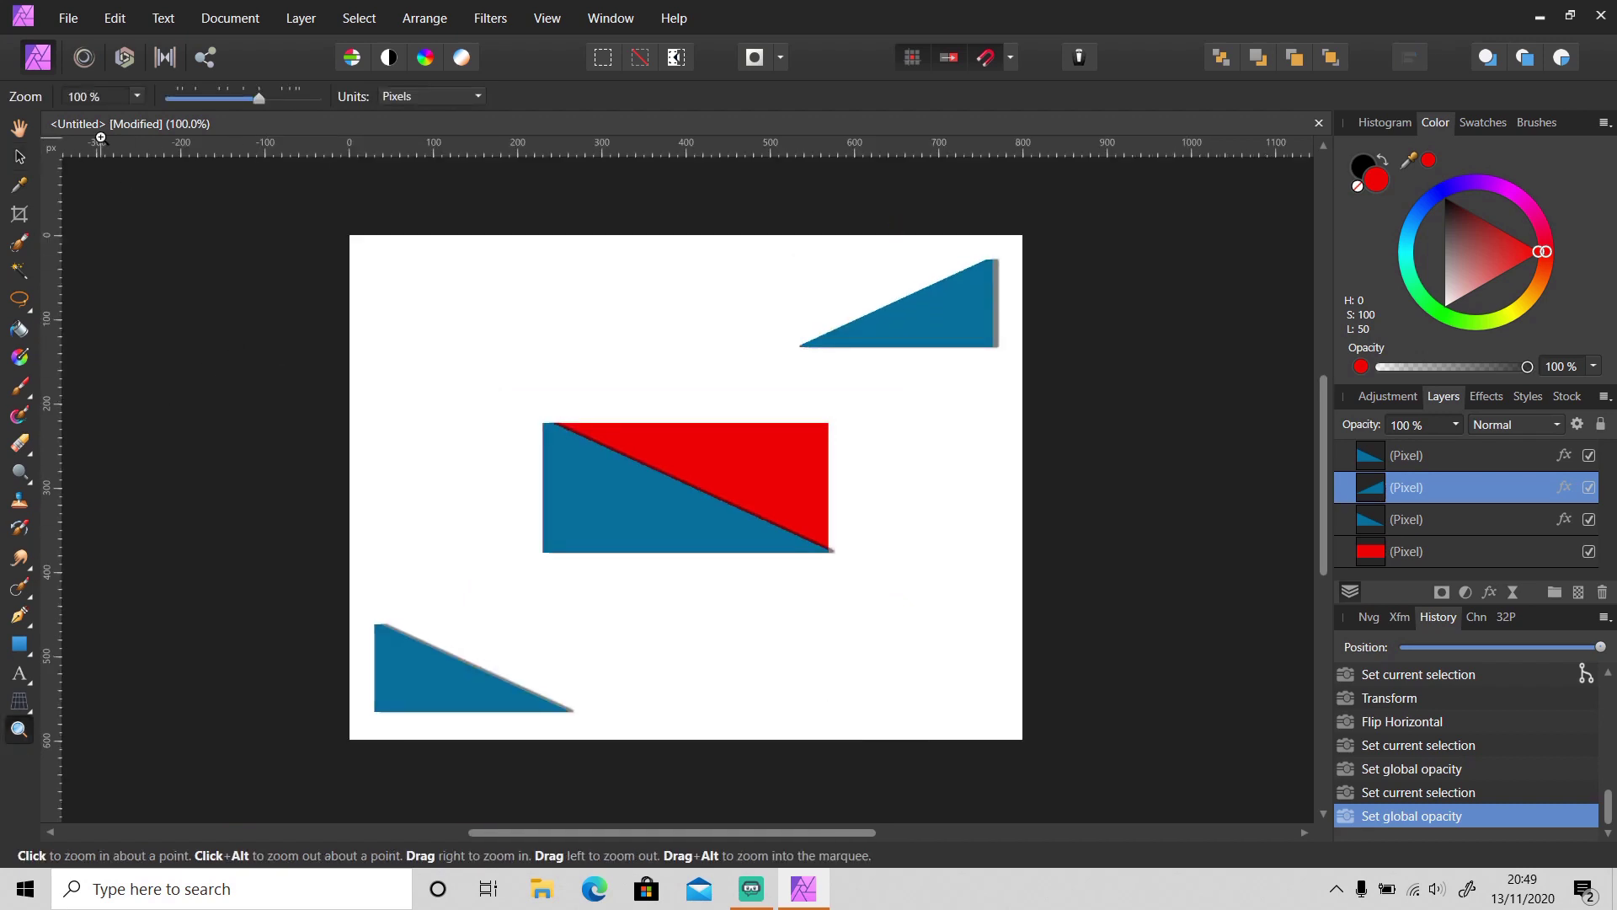
key("ctrl+2")
key("ctrl+3")
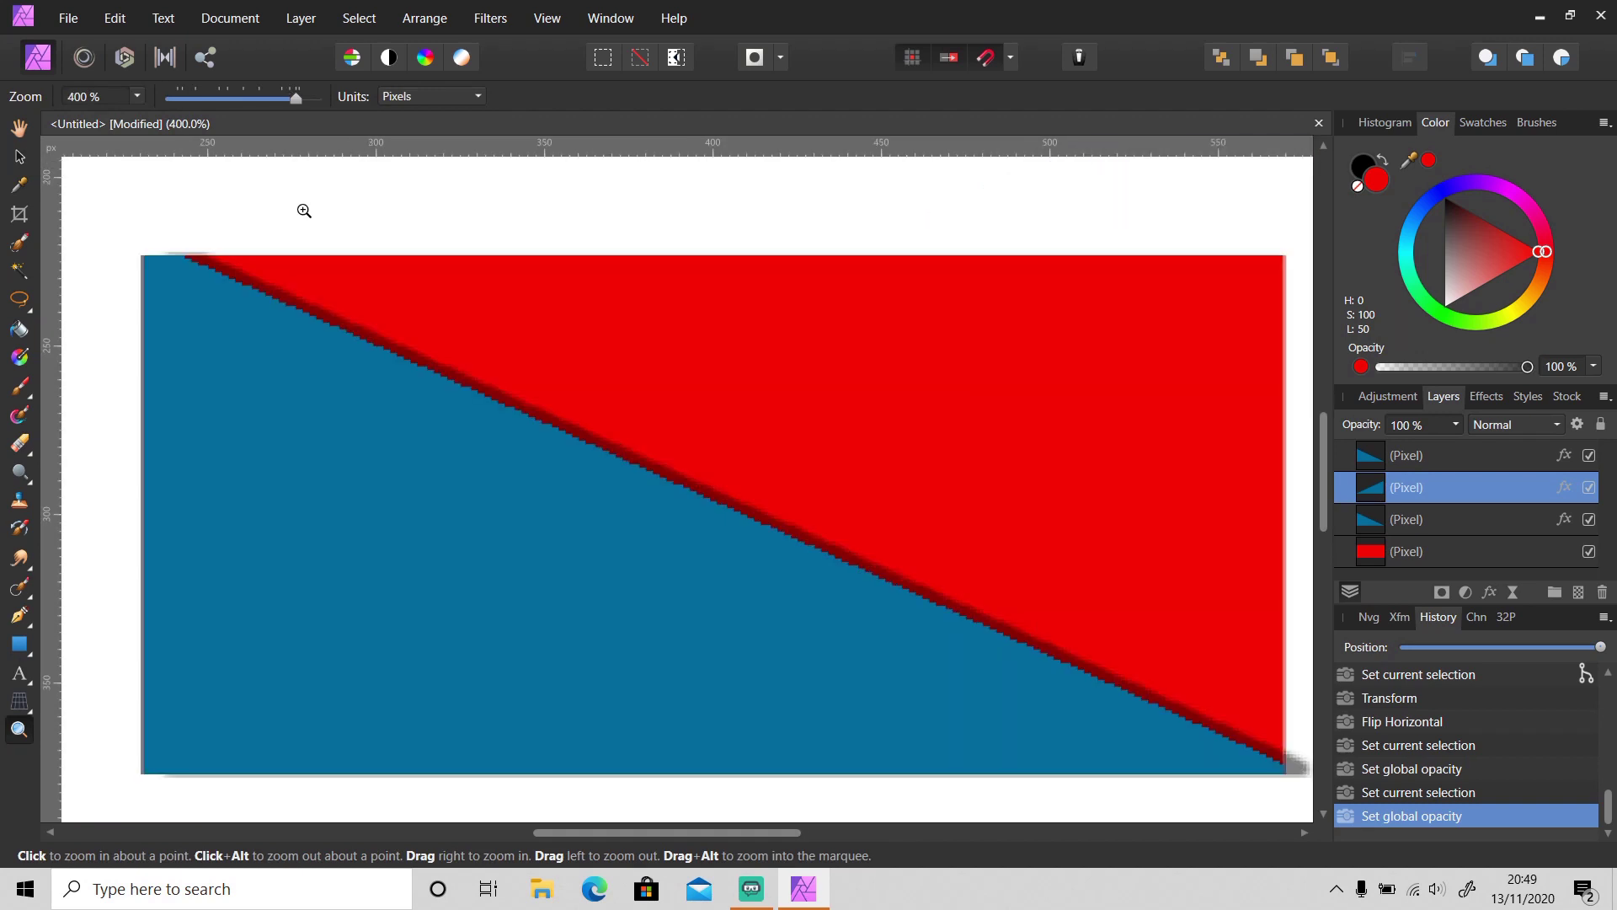
key("ctrl+4")
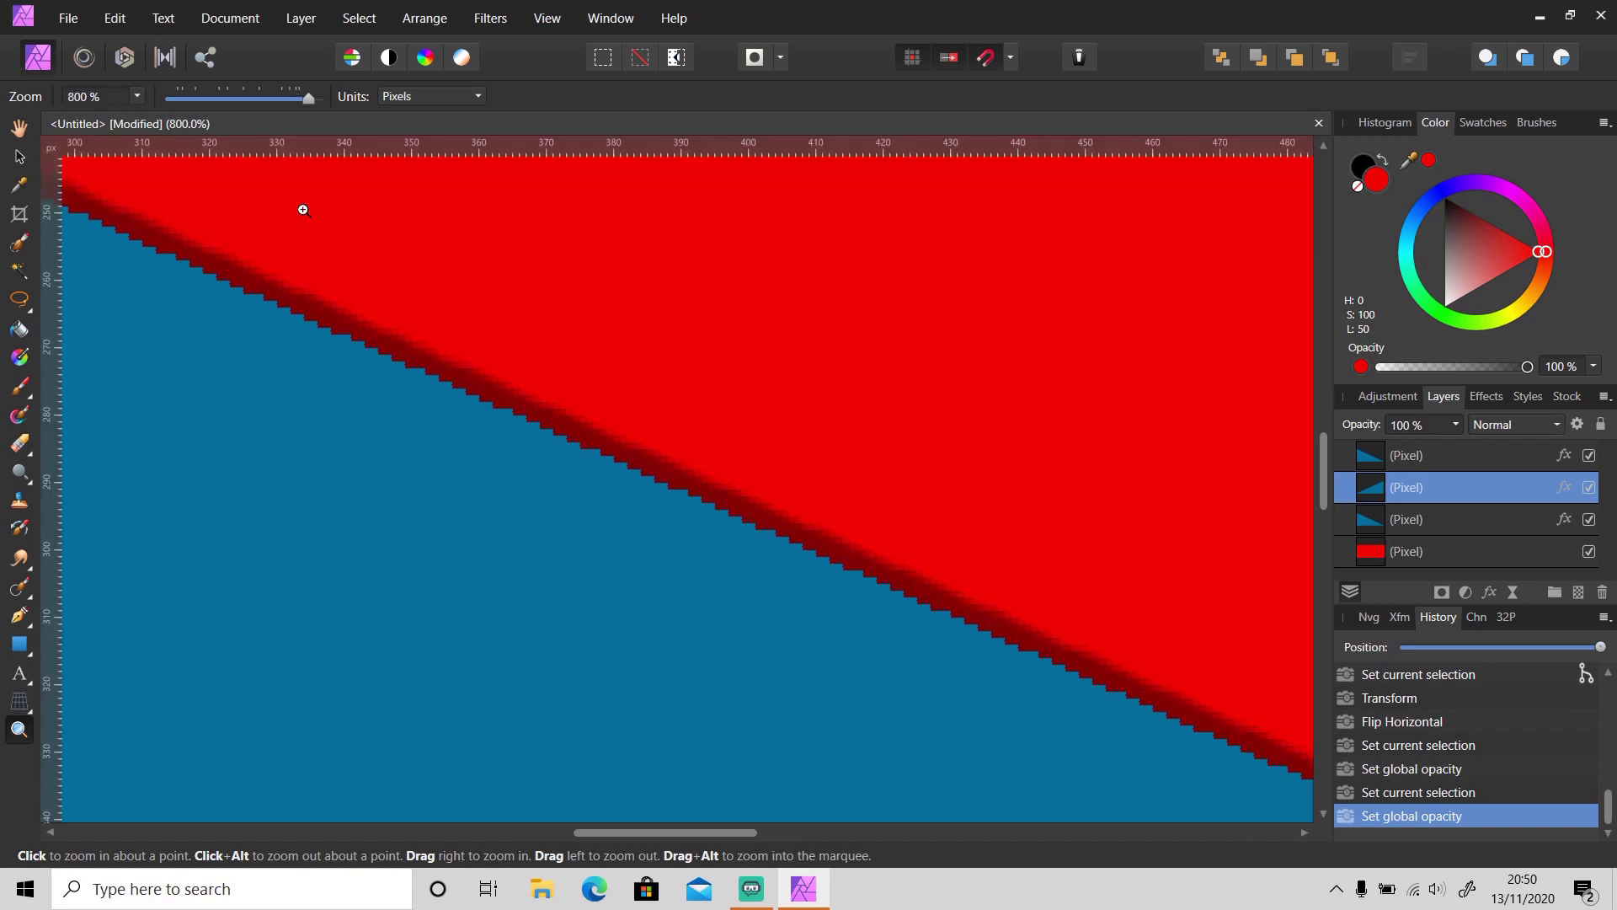
key("ctrl+0")
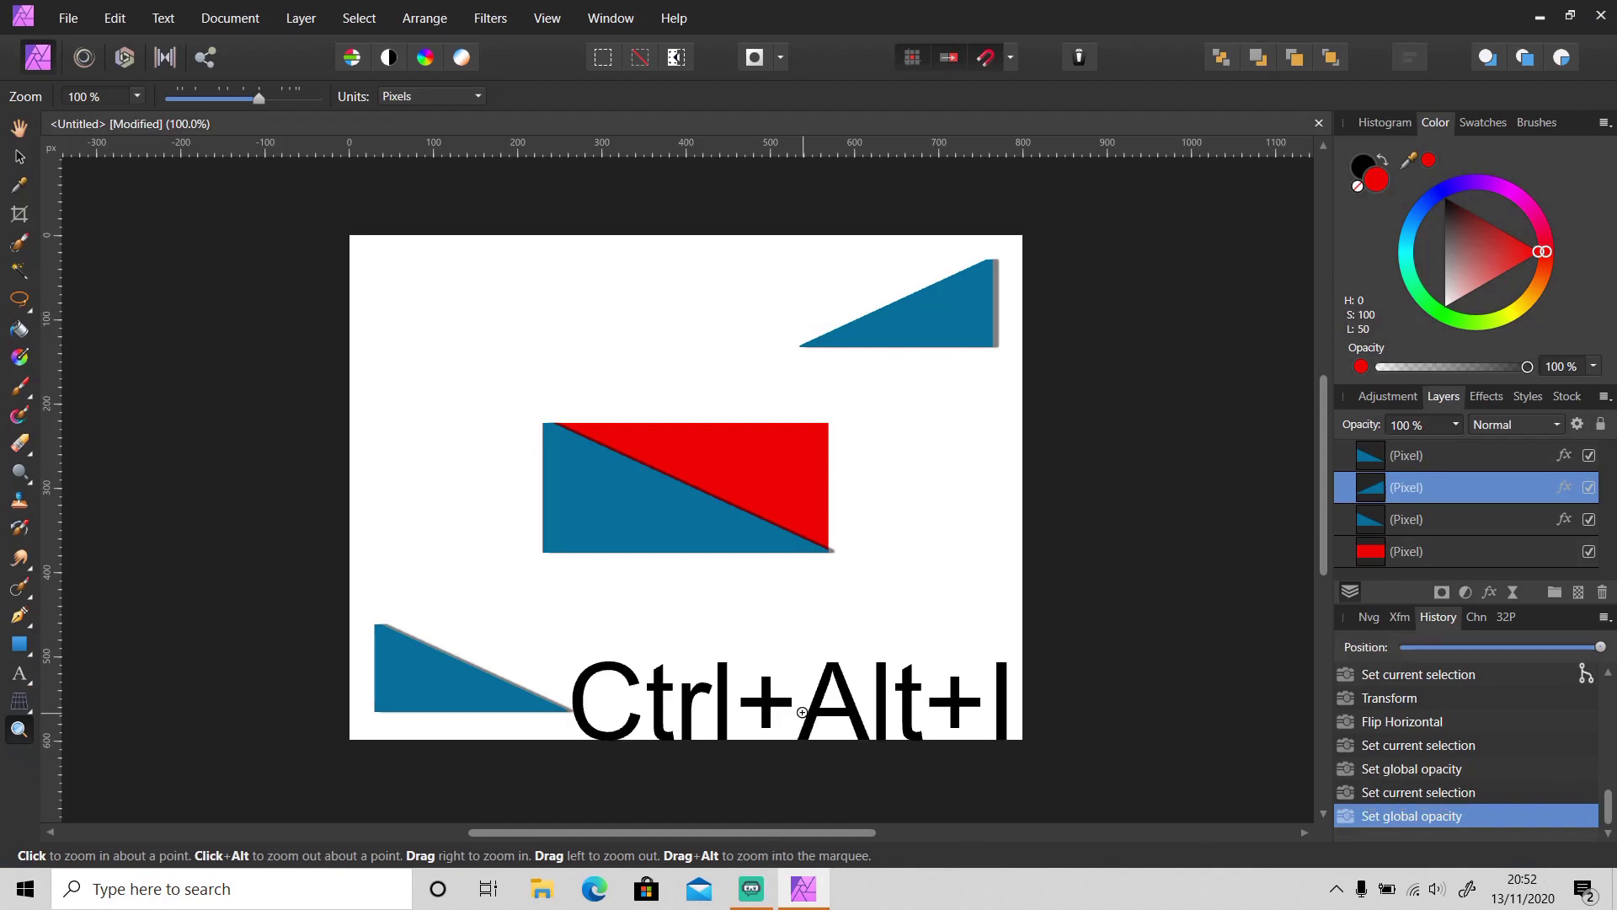
In Resize Document, set the resolution to 144 DPI and apply the resize
key("ctrl+alt+i")
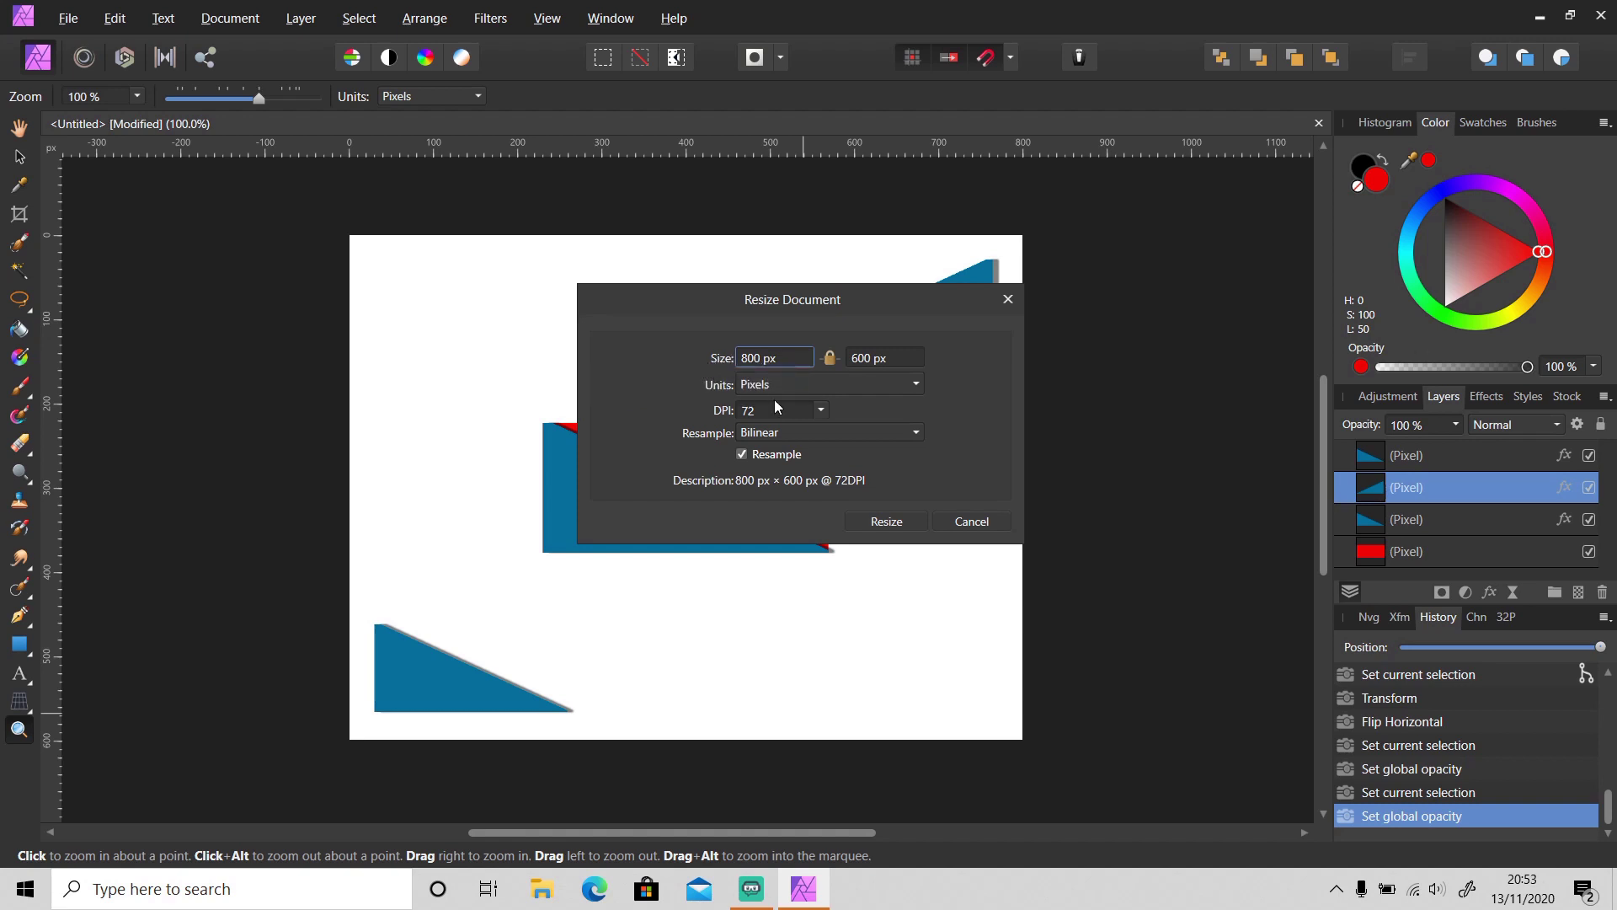
left_click(811, 410)
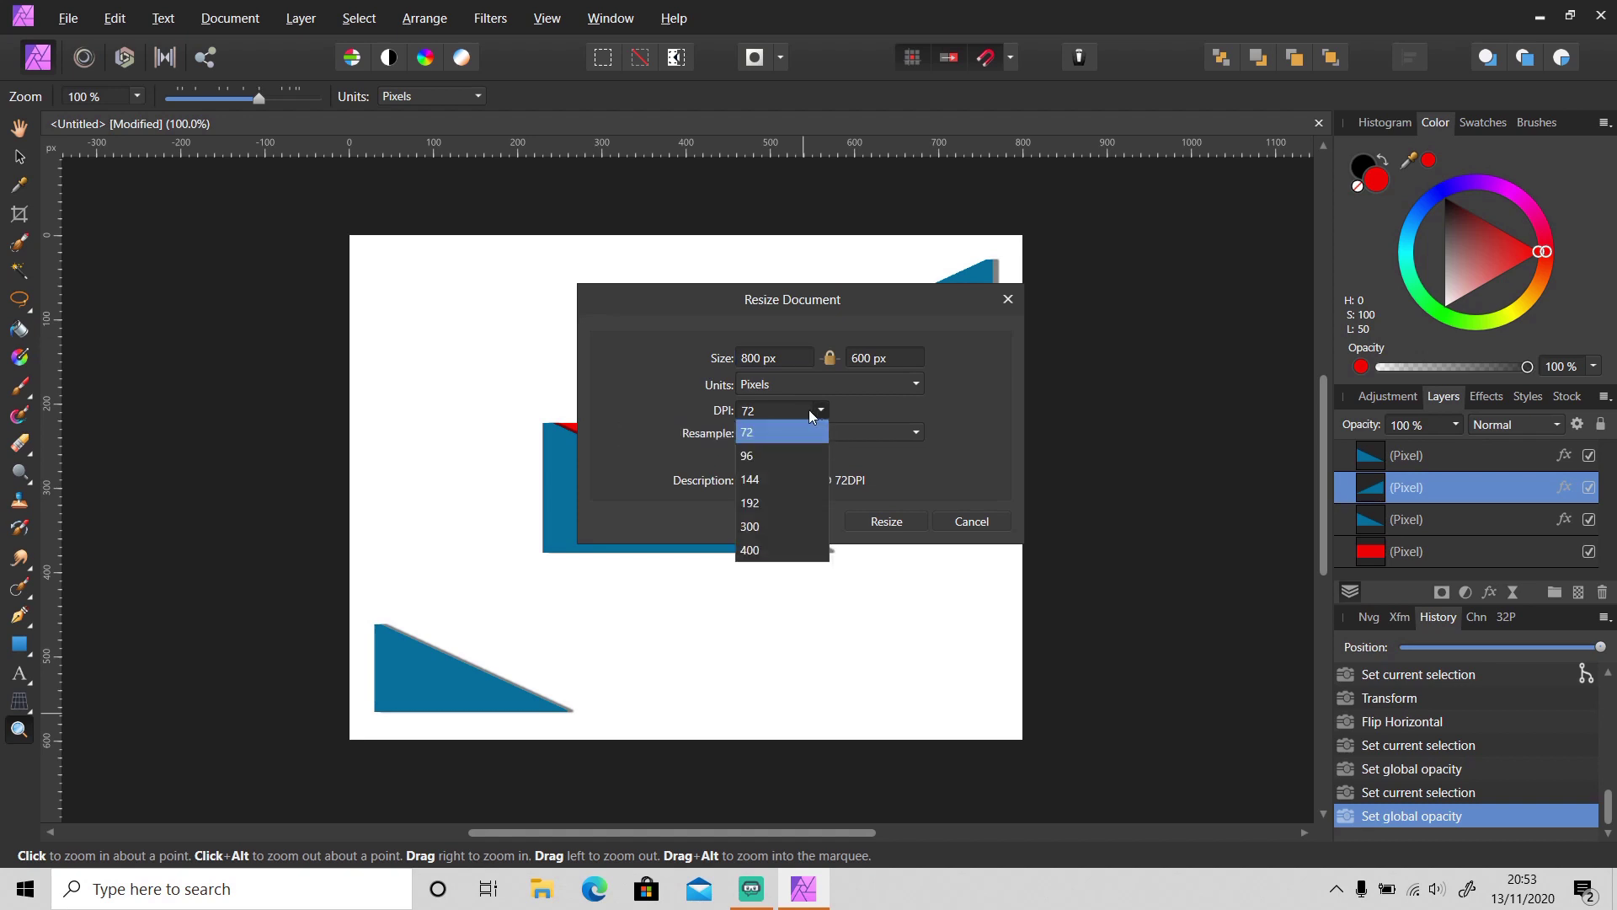
left_click(781, 477)
left_click(884, 522)
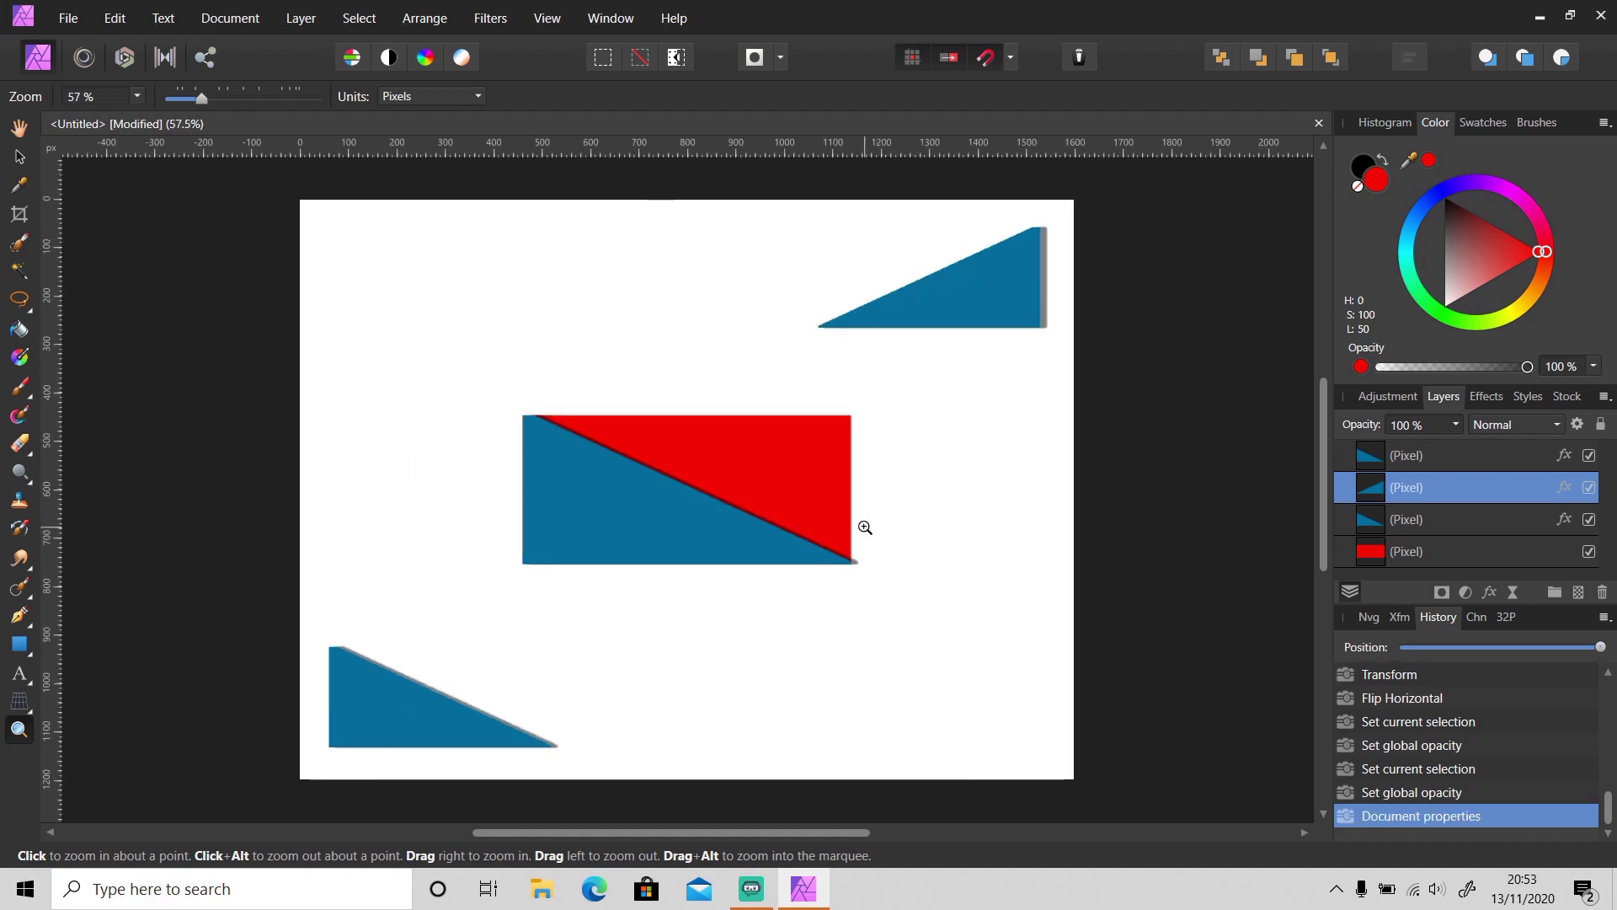
Create and close a blank 1024 × 600 WSVGA document, then recheck the drawing's size
key("ctrl+n")
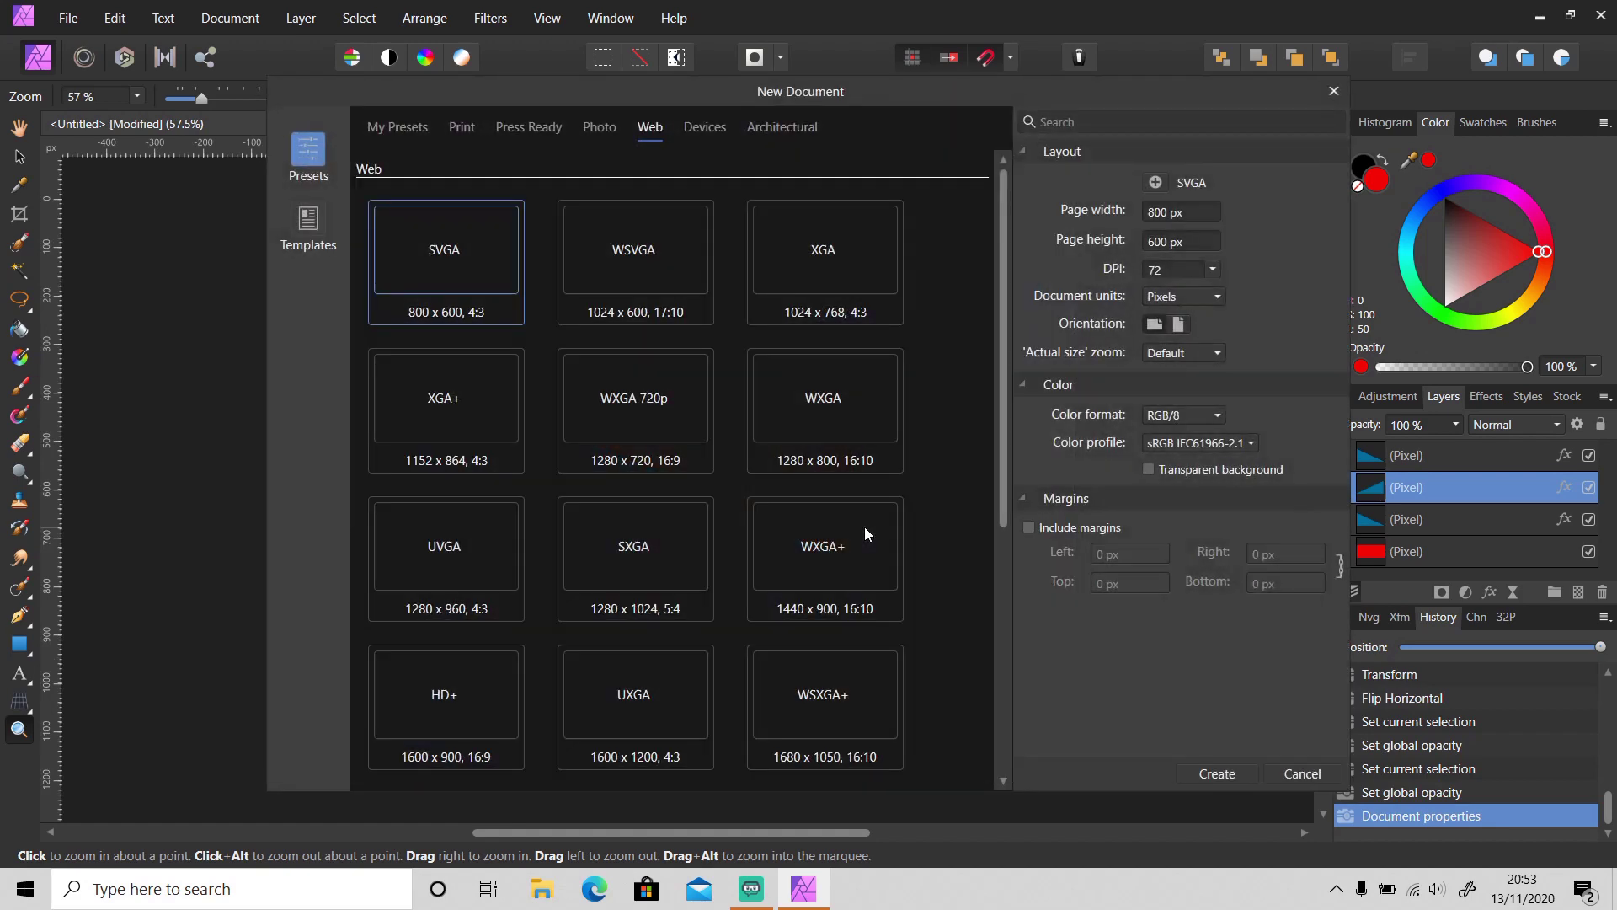
left_click(674, 261)
left_click(1215, 774)
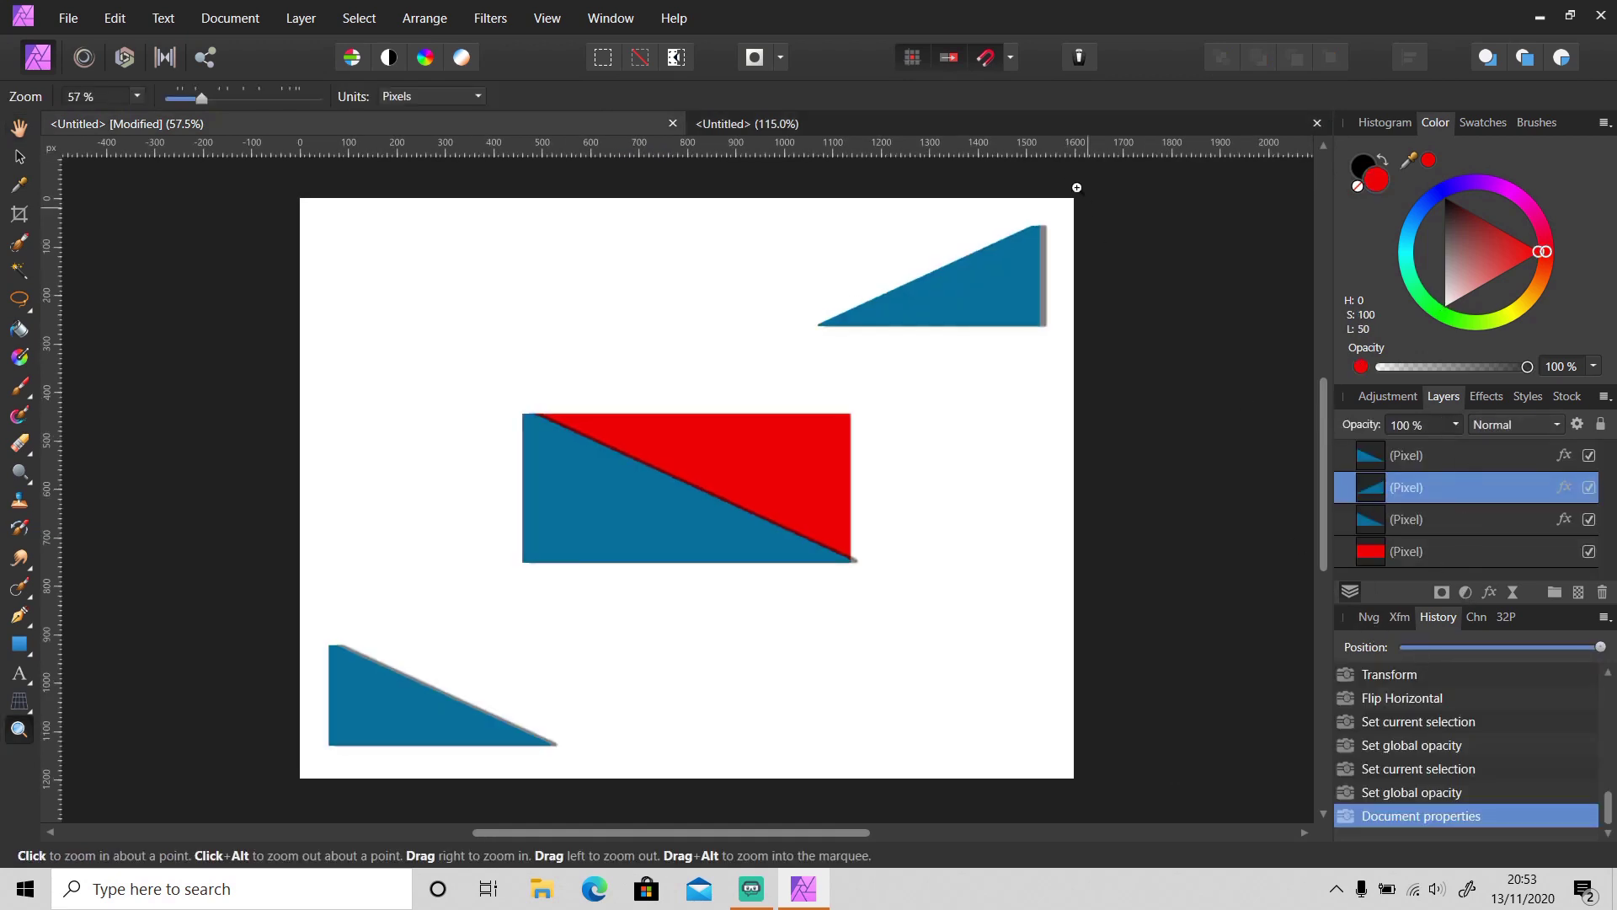
left_click(1048, 128)
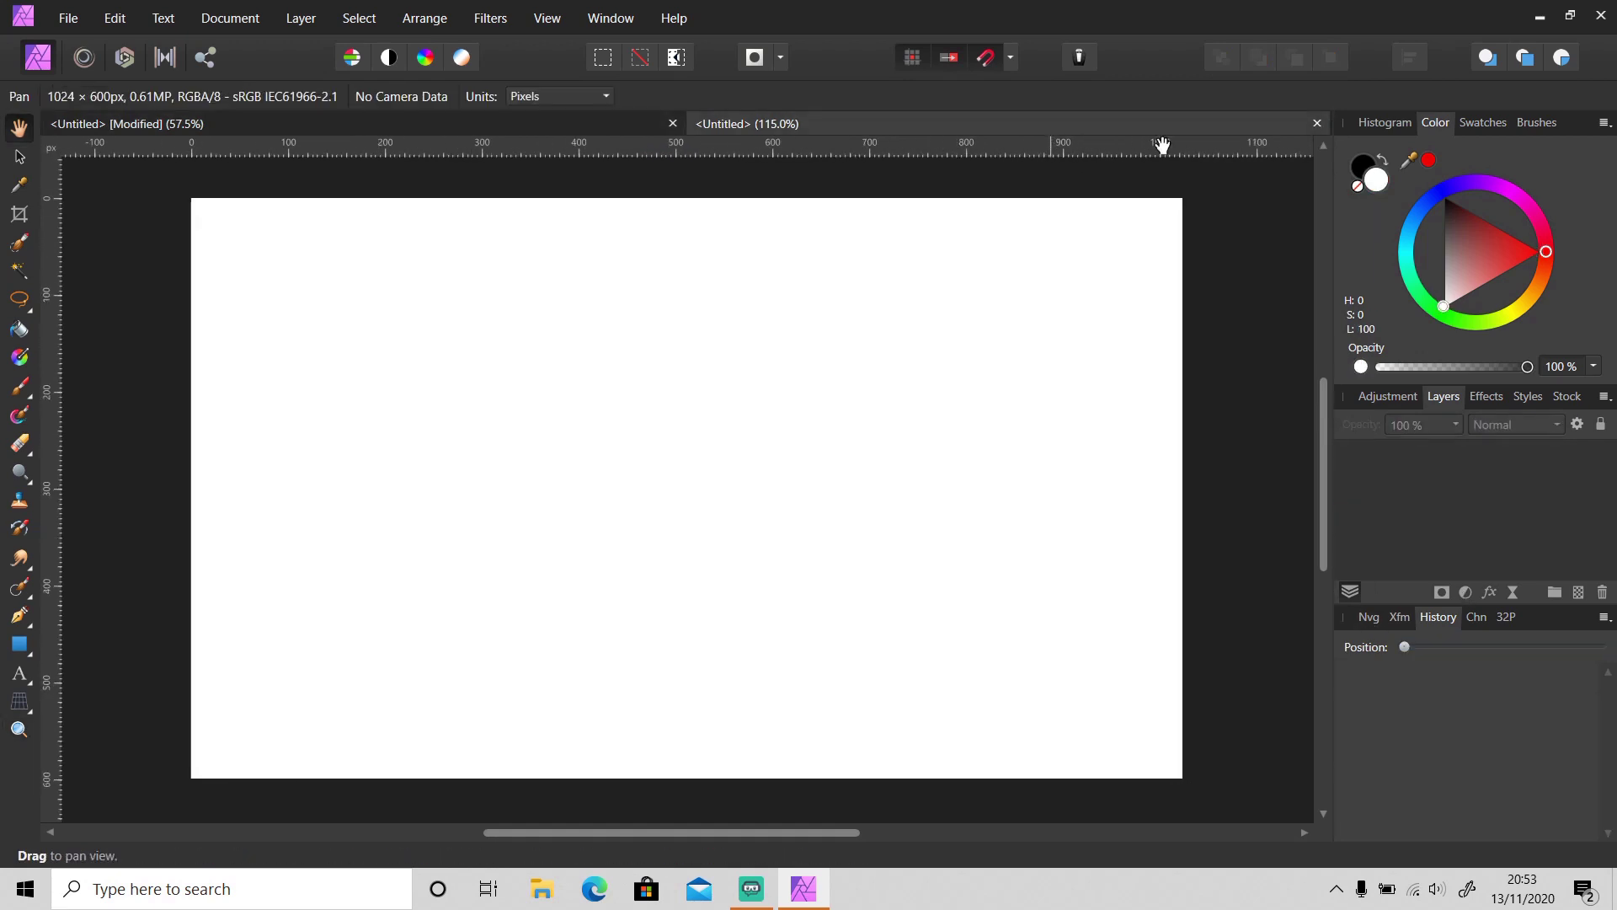
left_click(1317, 123)
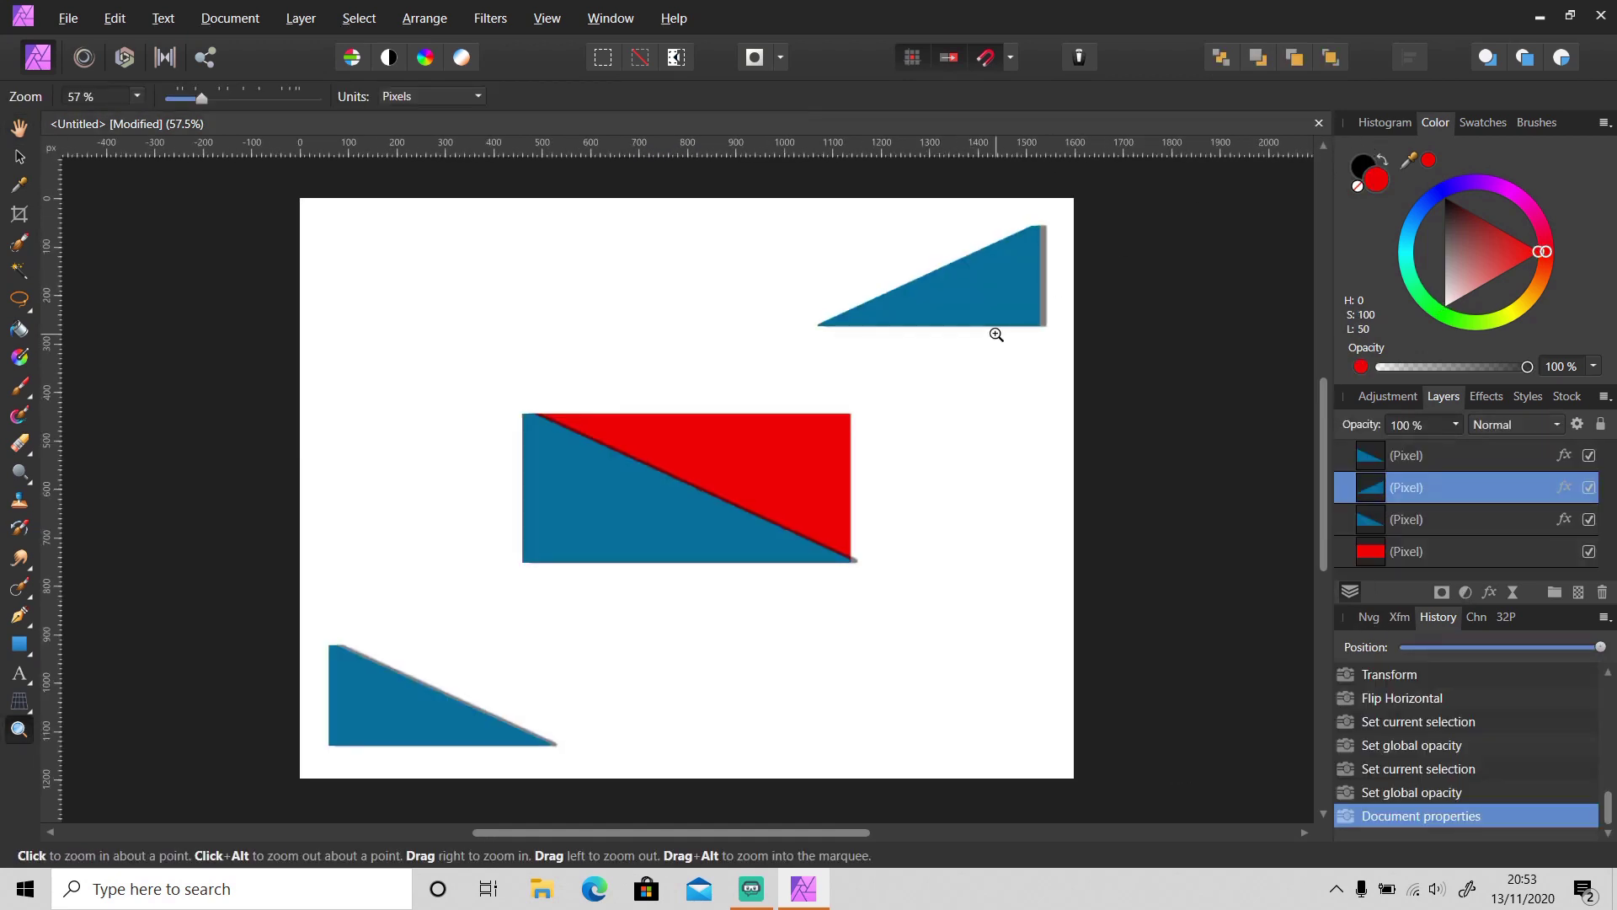
key("ctrl+alt+i")
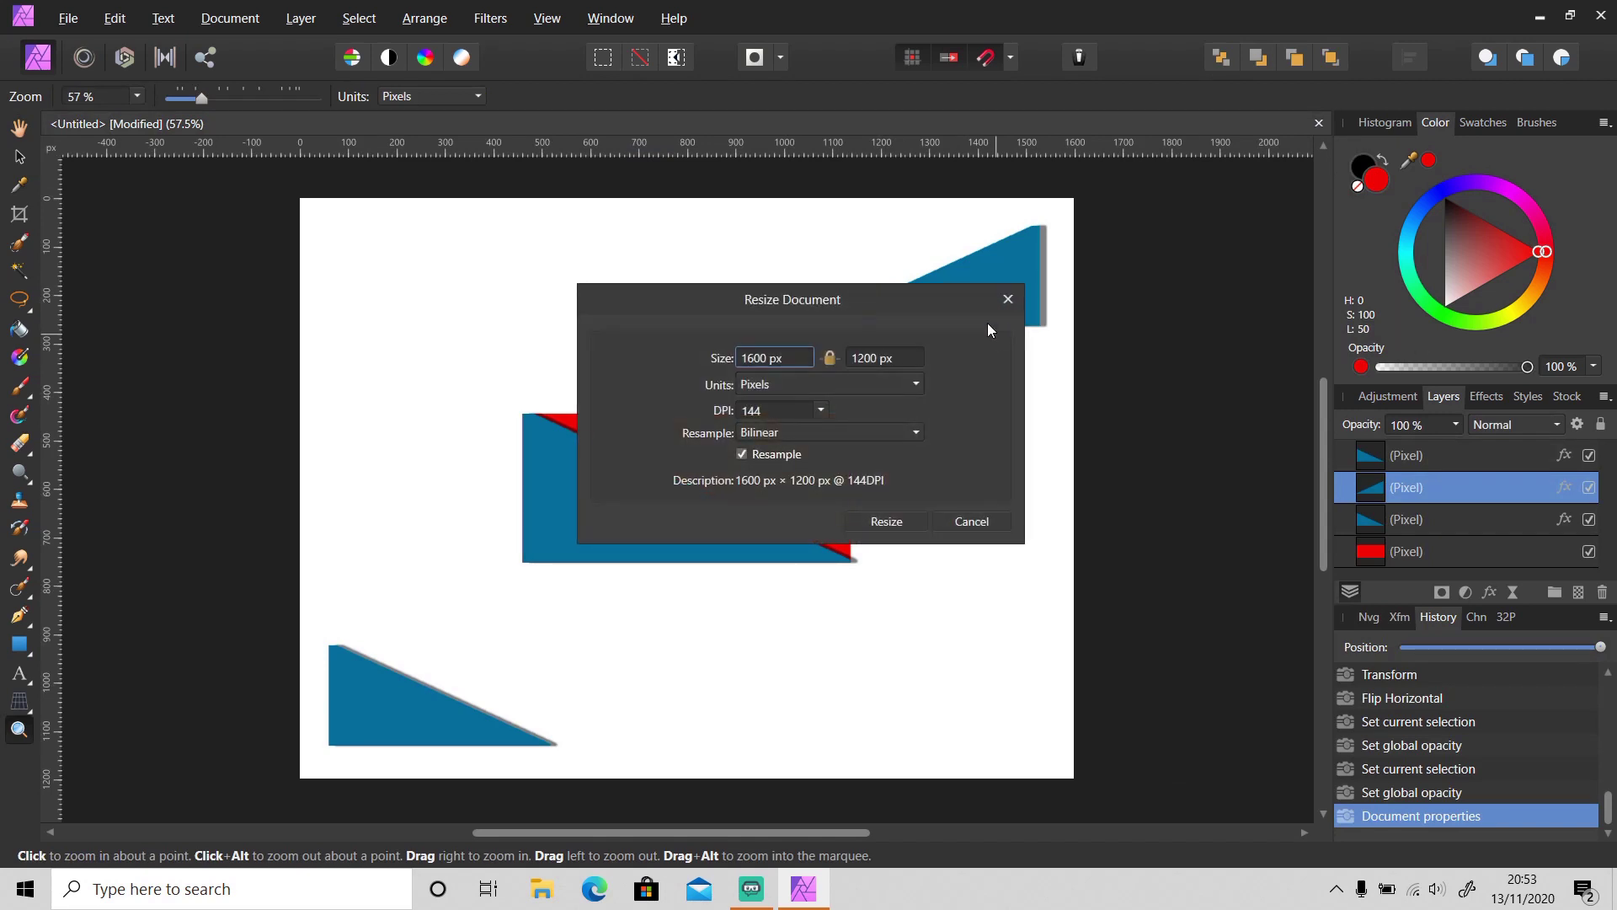
left_click(1005, 302)
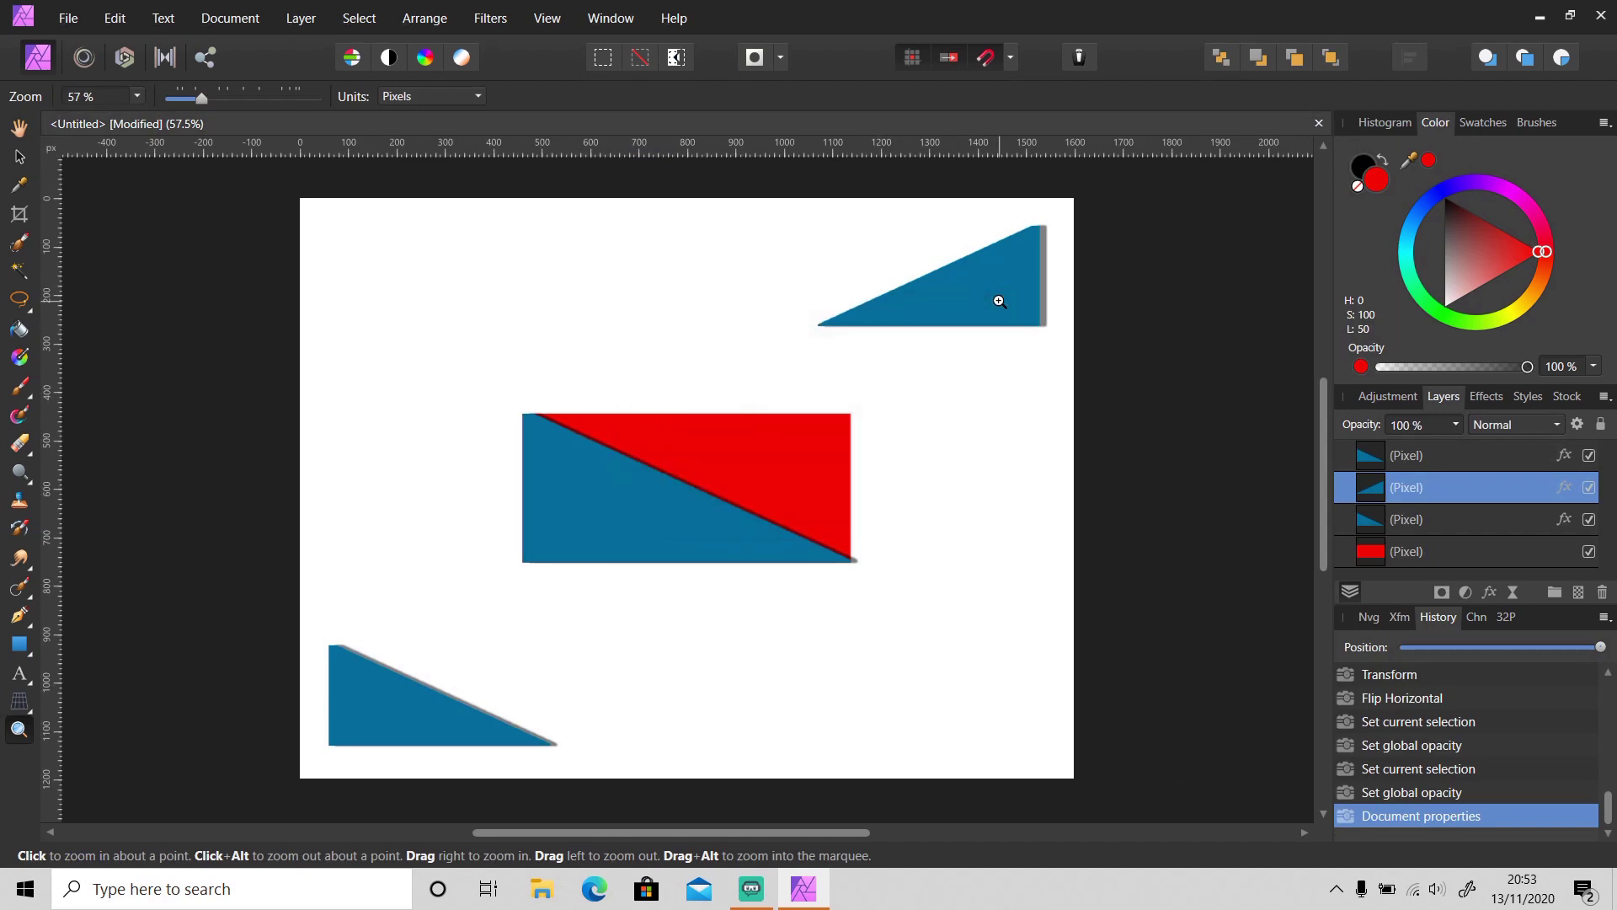
key("ctrl+alt+c")
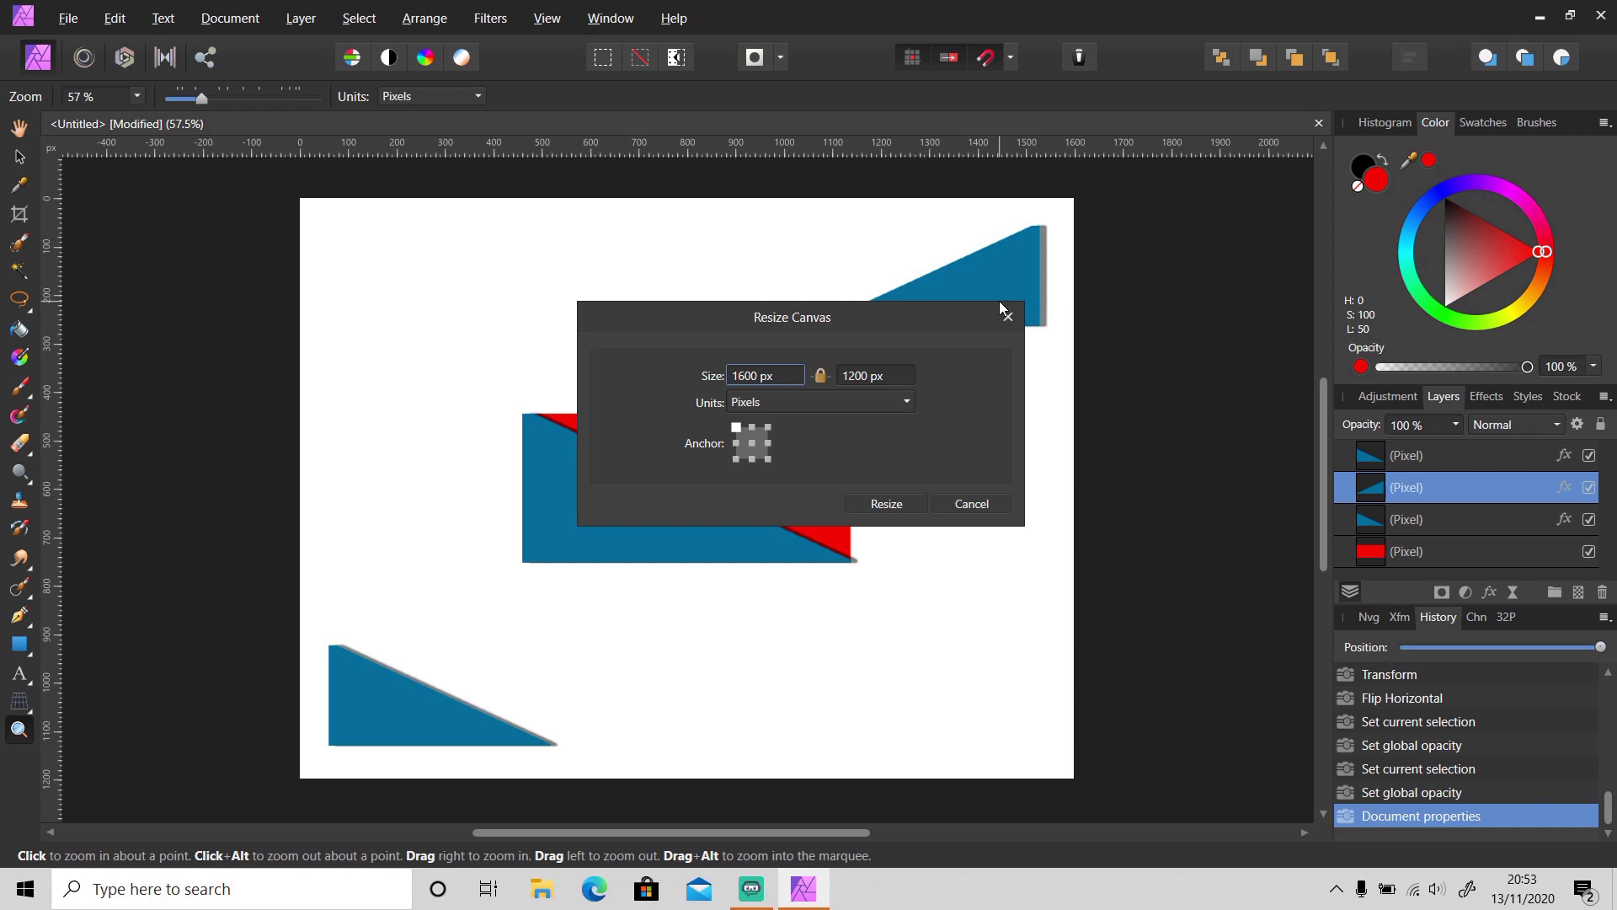
left_click(973, 502)
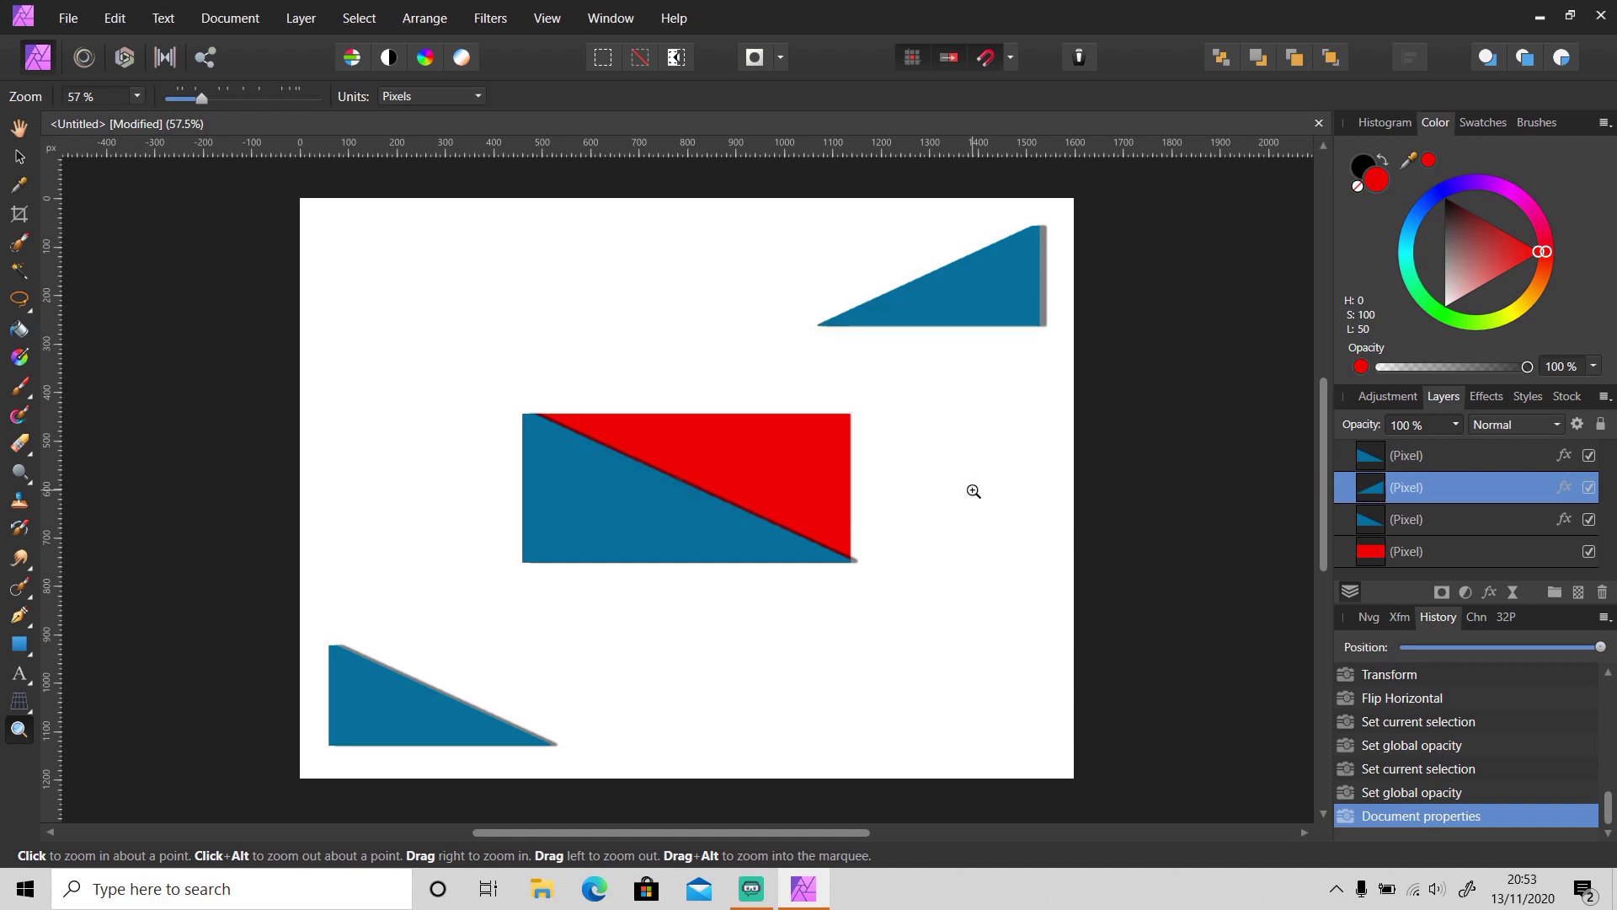
key("ctrl+alt+i")
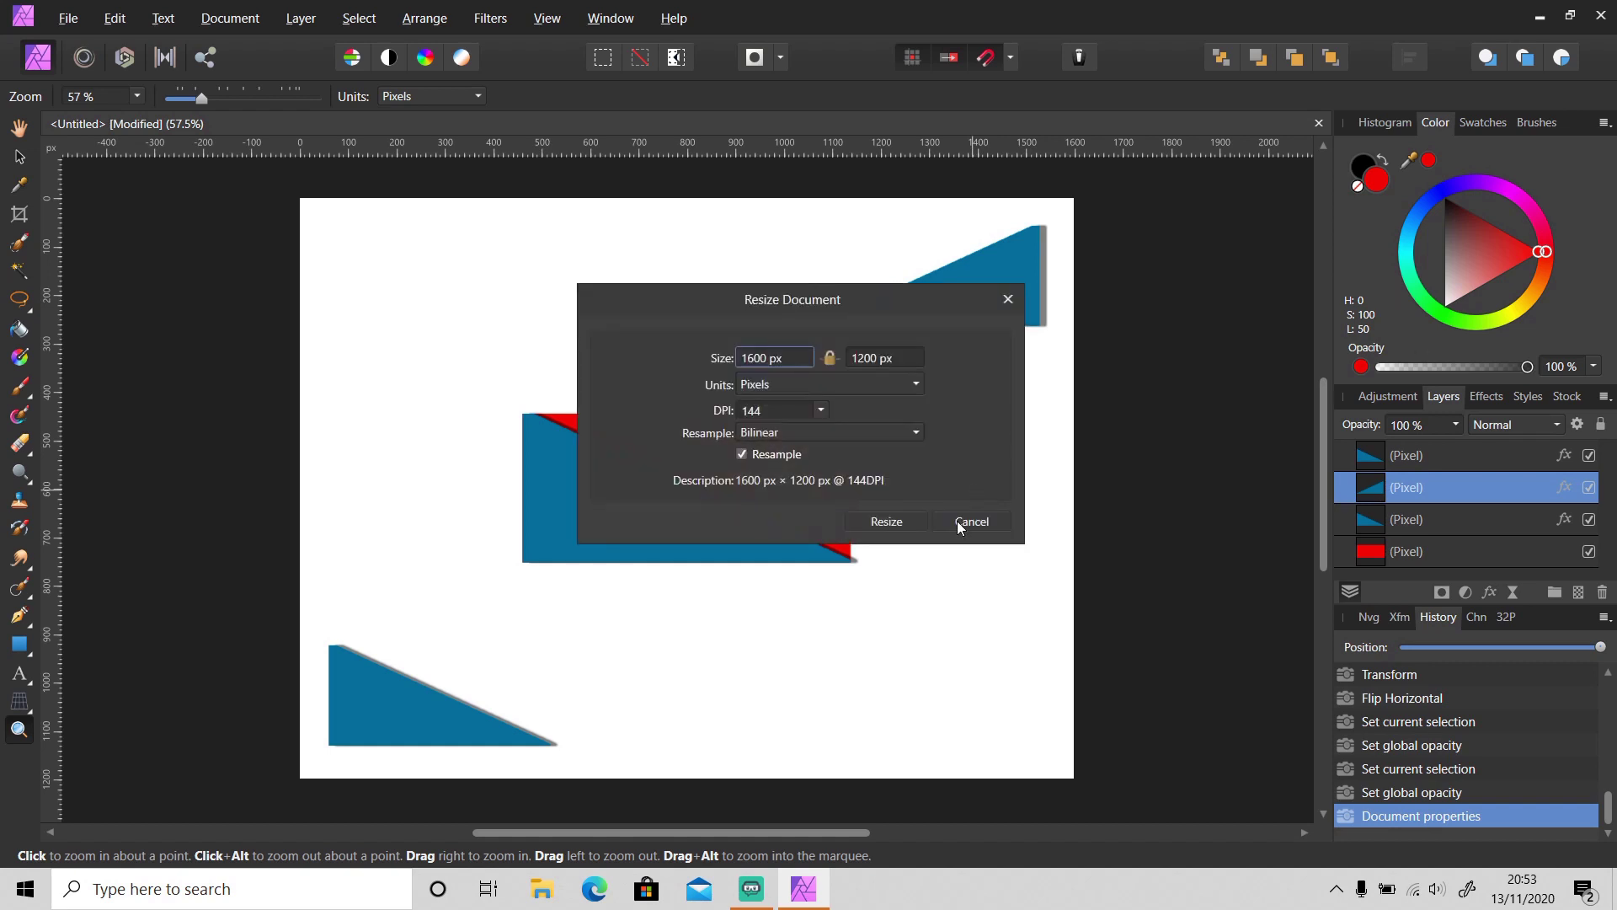
left_click(957, 522)
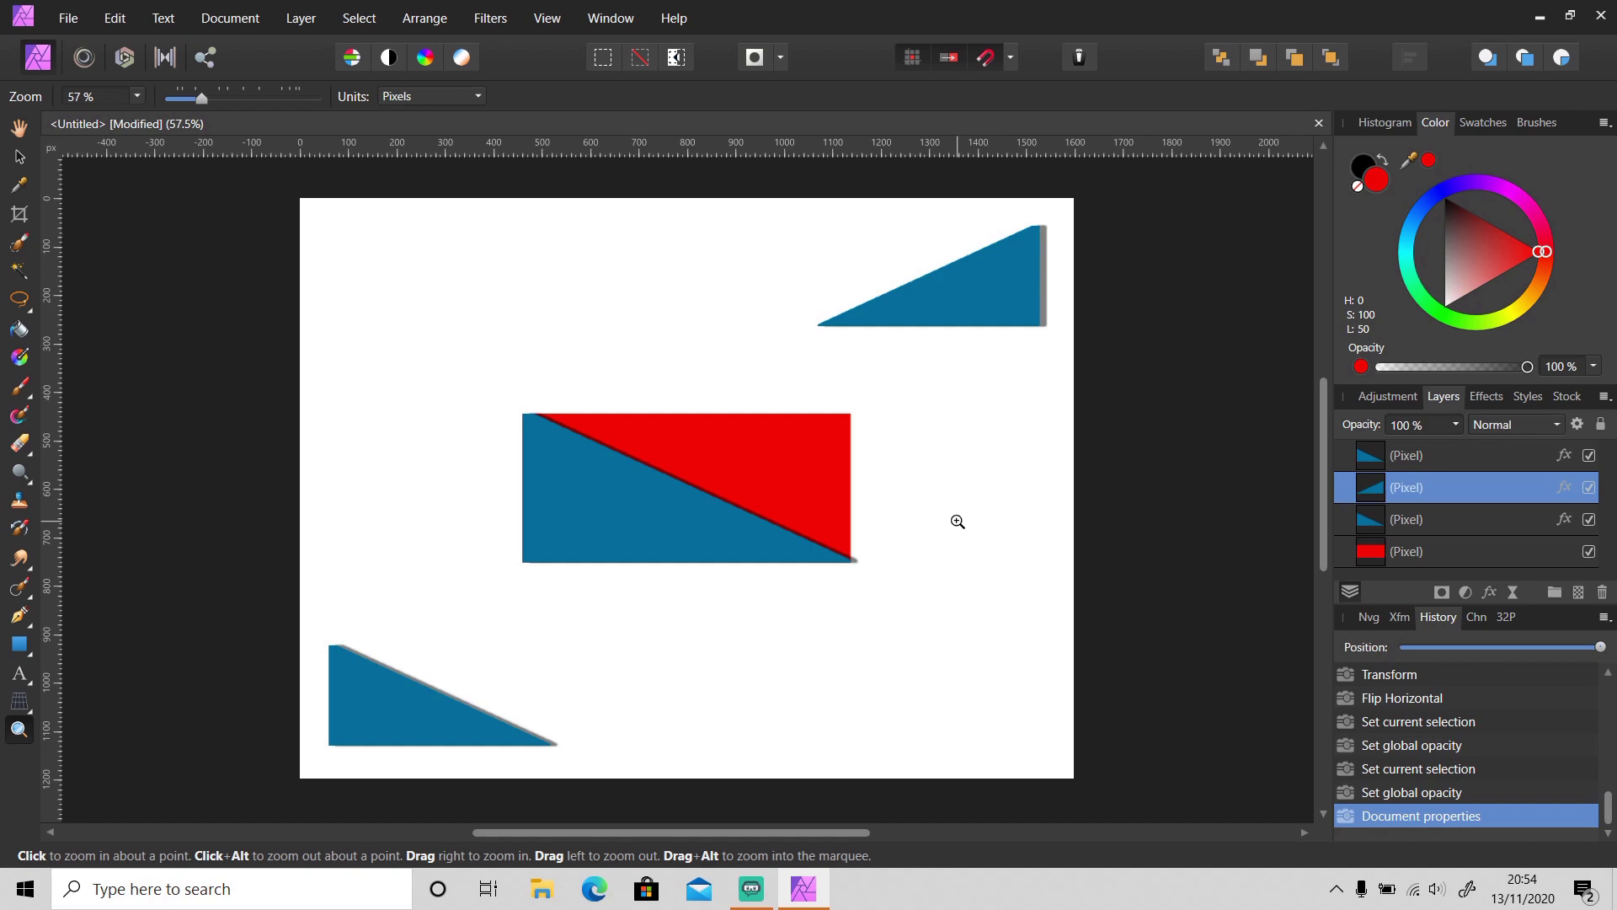
Open Preferences > Keyboard Shortcuts and review the persona and category lists, keeping Photo
left_click(122, 23)
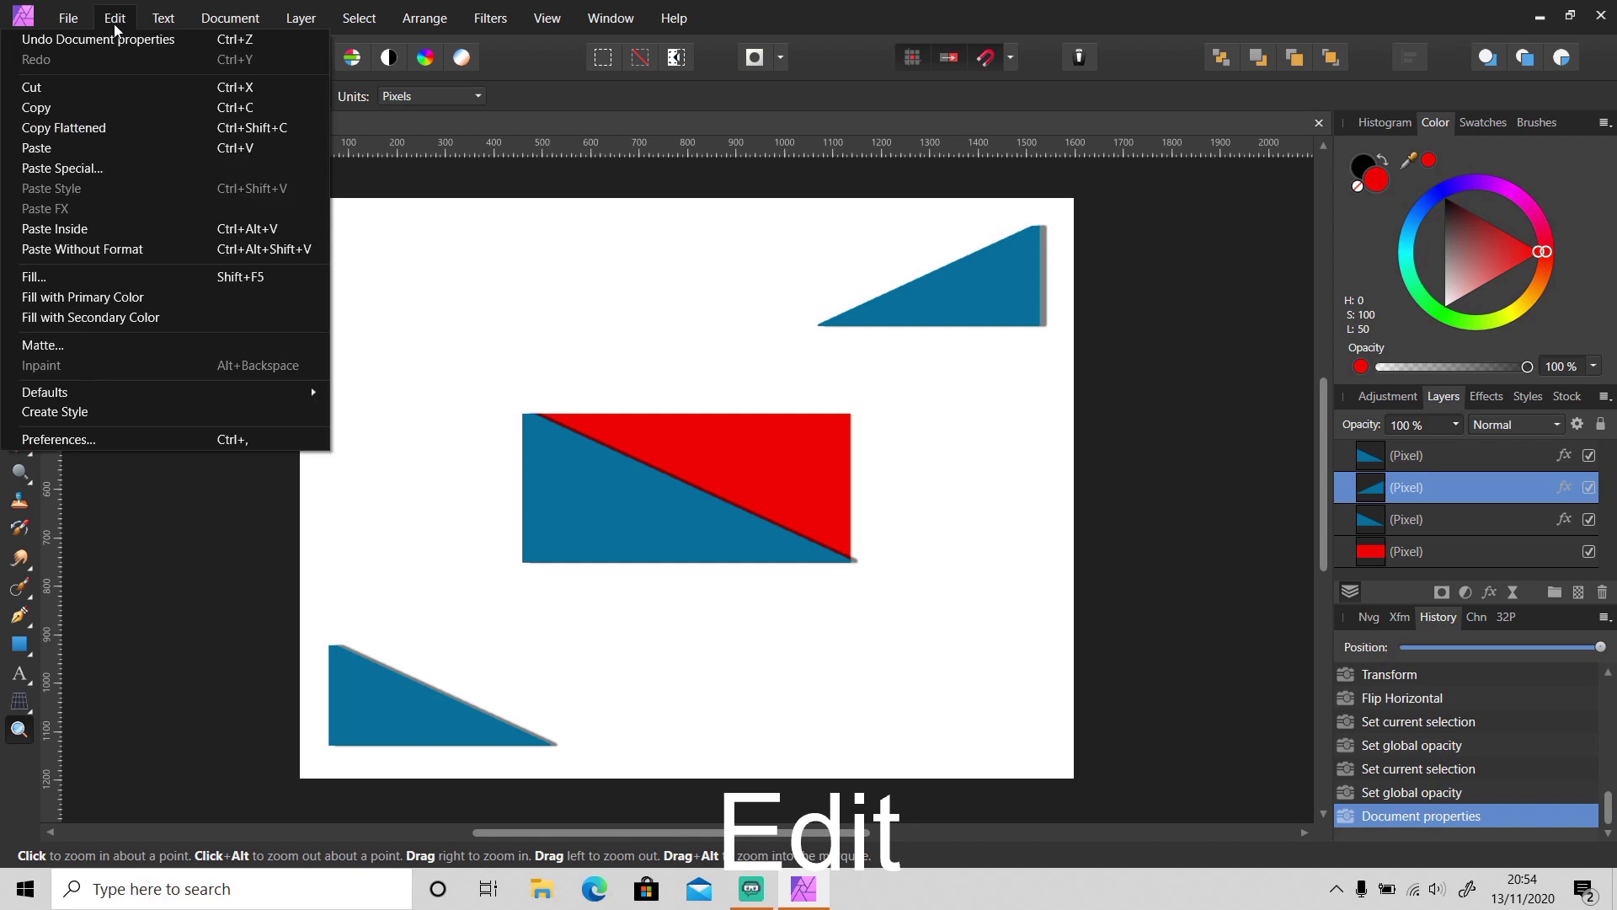
left_click(131, 438)
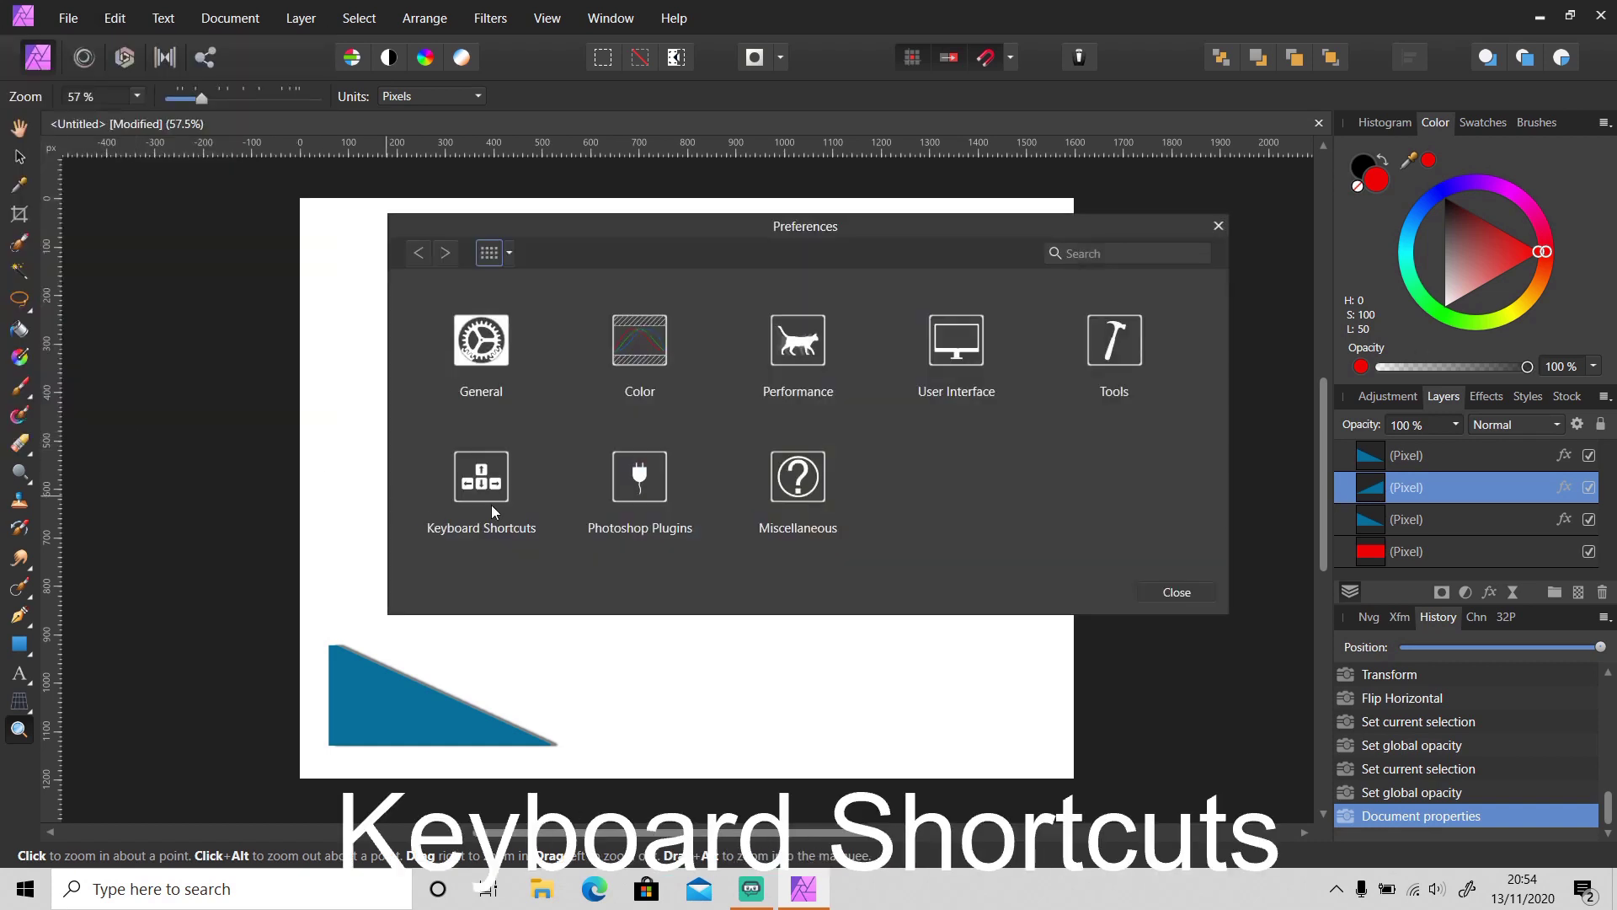
left_click(486, 503)
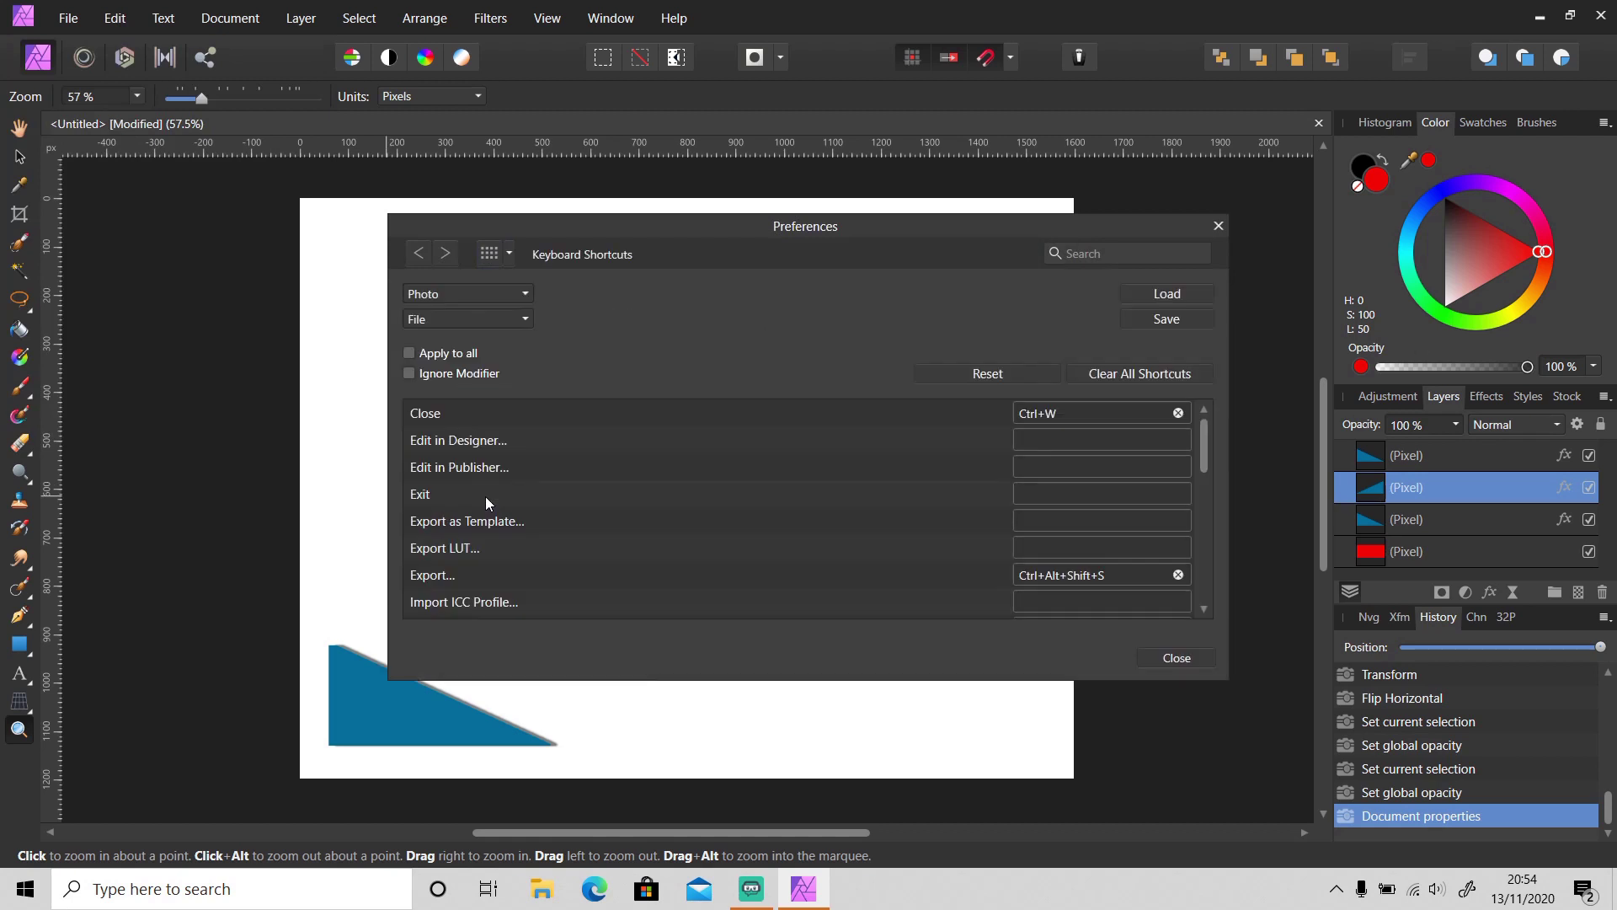
left_click(459, 291)
left_click(458, 300)
left_click(459, 324)
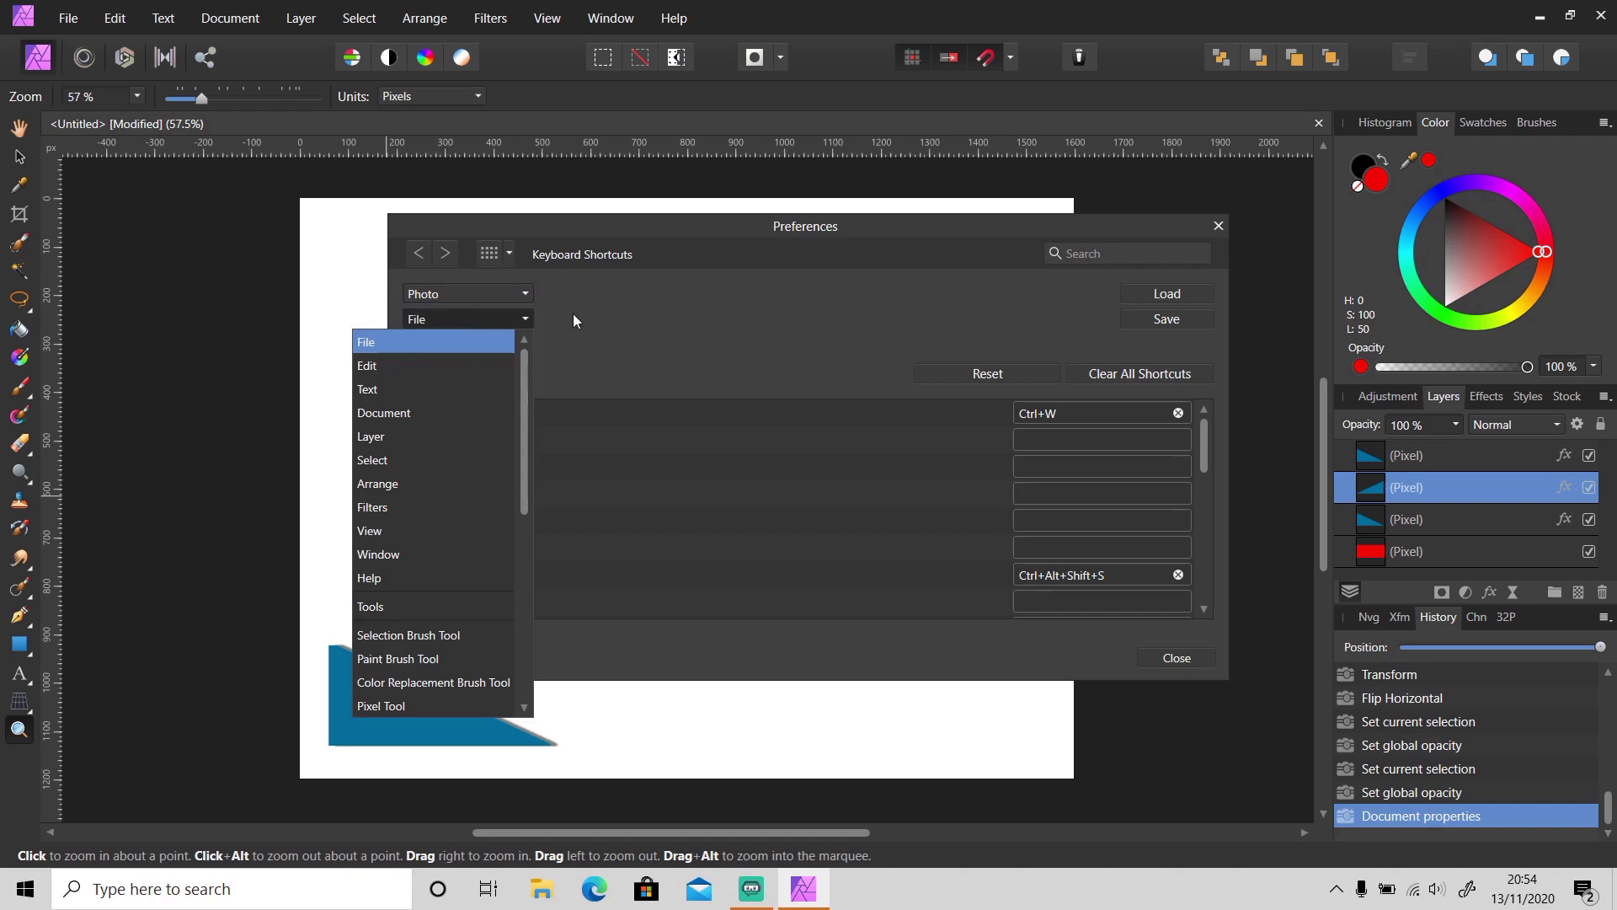
left_click(487, 293)
left_click(488, 294)
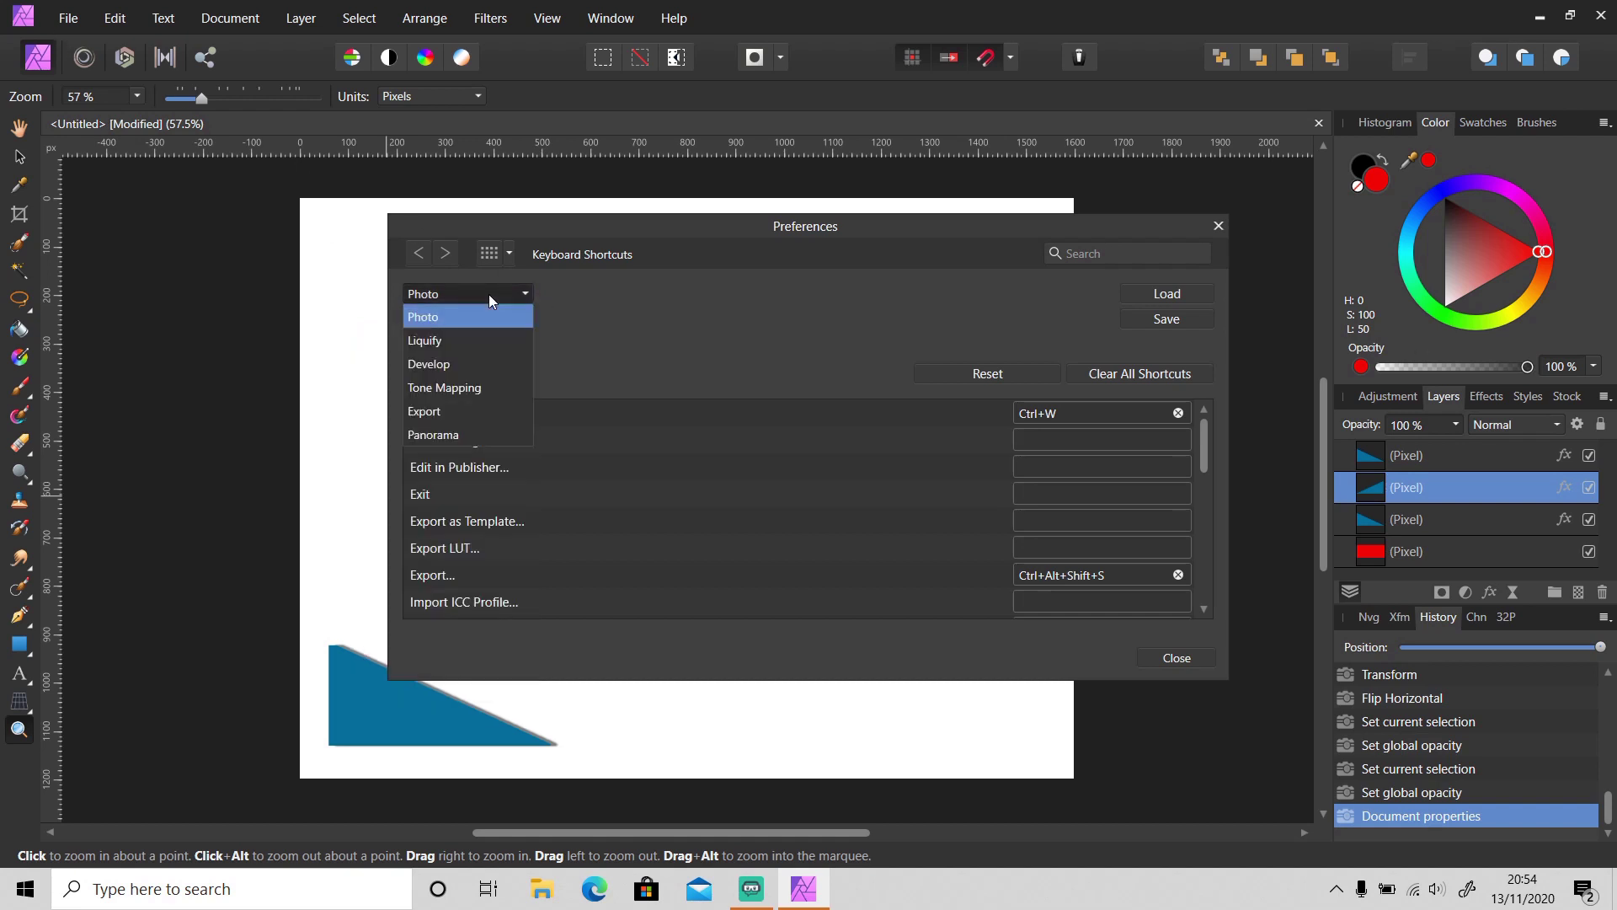
left_click(657, 339)
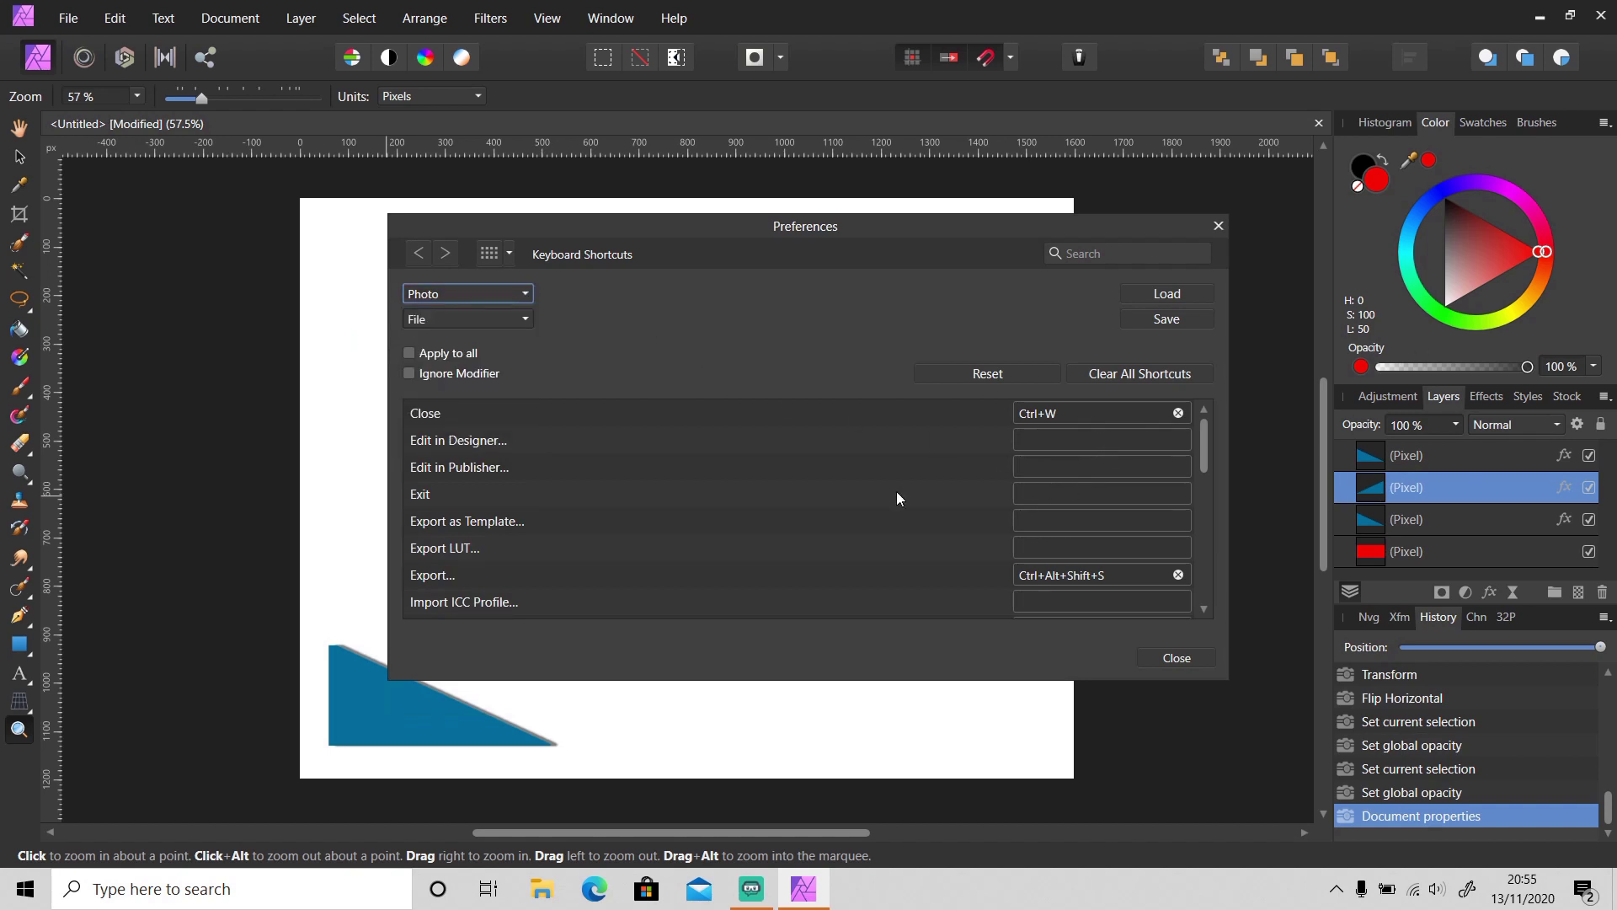
Edit the Exit command's shortcut field, trying C, Backspace and Ctrl
left_click(1063, 492)
key("c")
key("BackSpace")
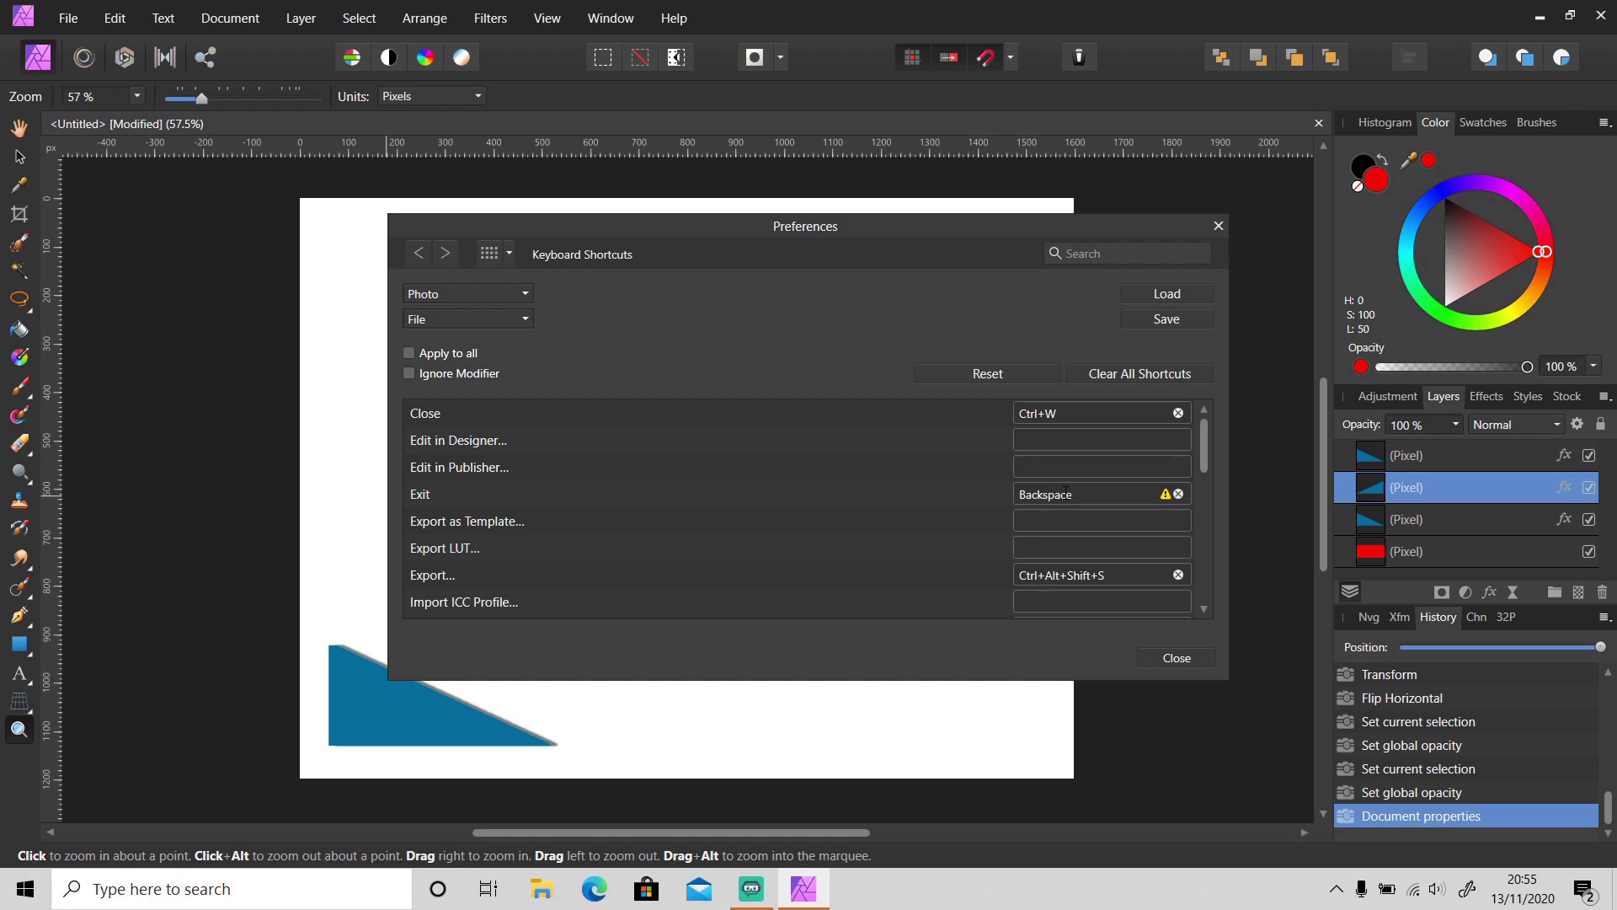
key("ctrl")
Clear Exit's shortcut, restore the default keyboard shortcuts, and close Preferences to return to the drawing
left_click(1178, 494)
left_click(1035, 375)
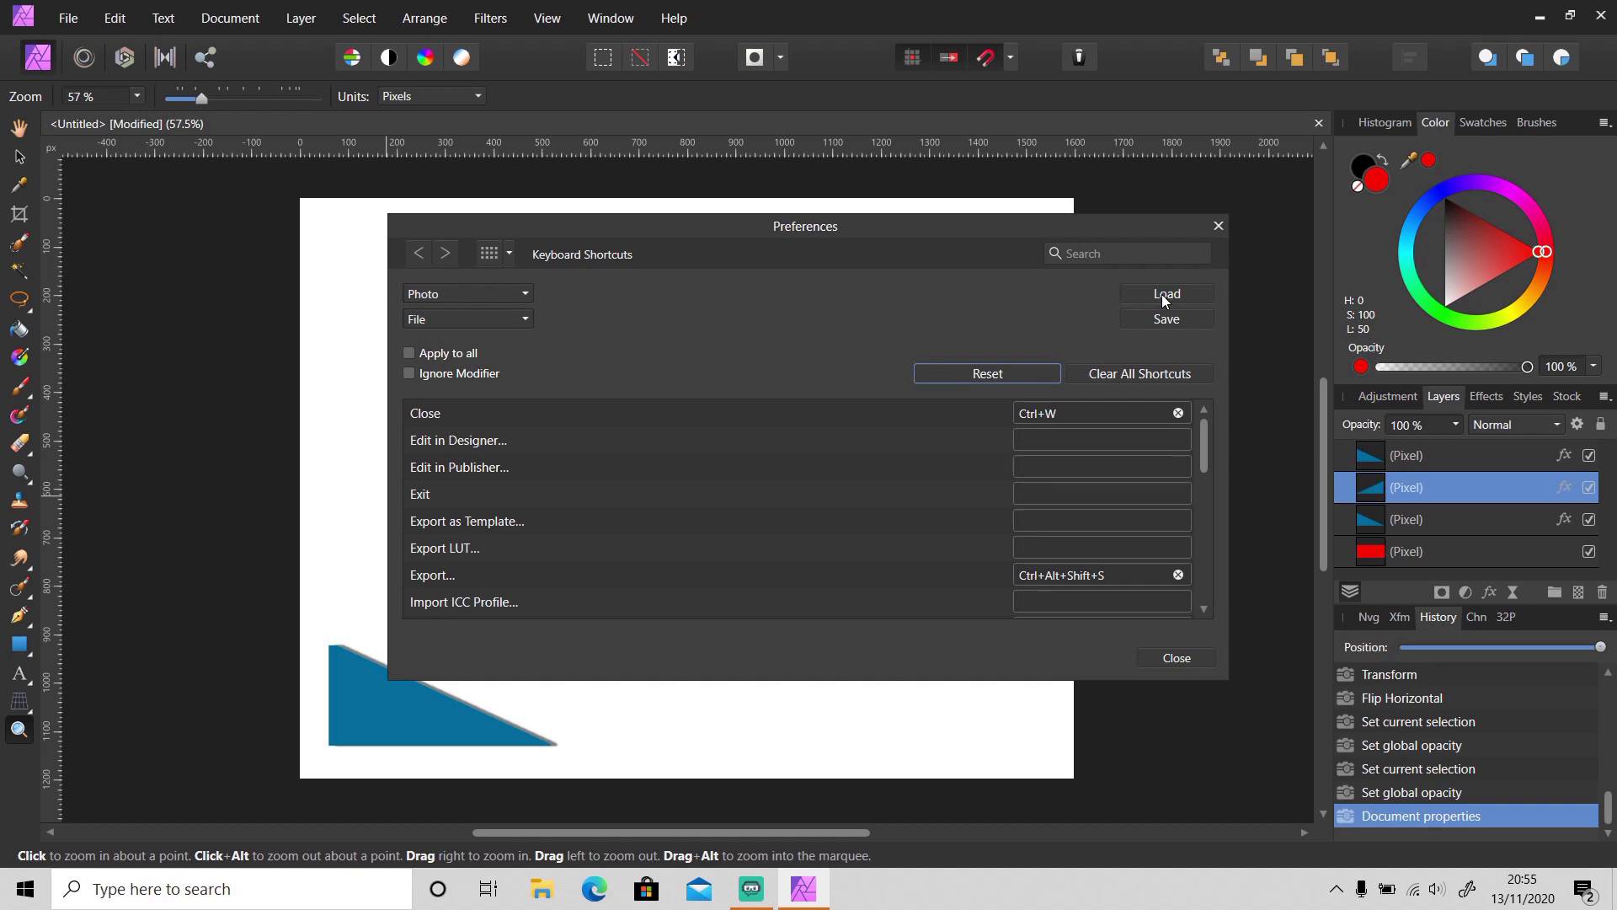
left_click(1199, 657)
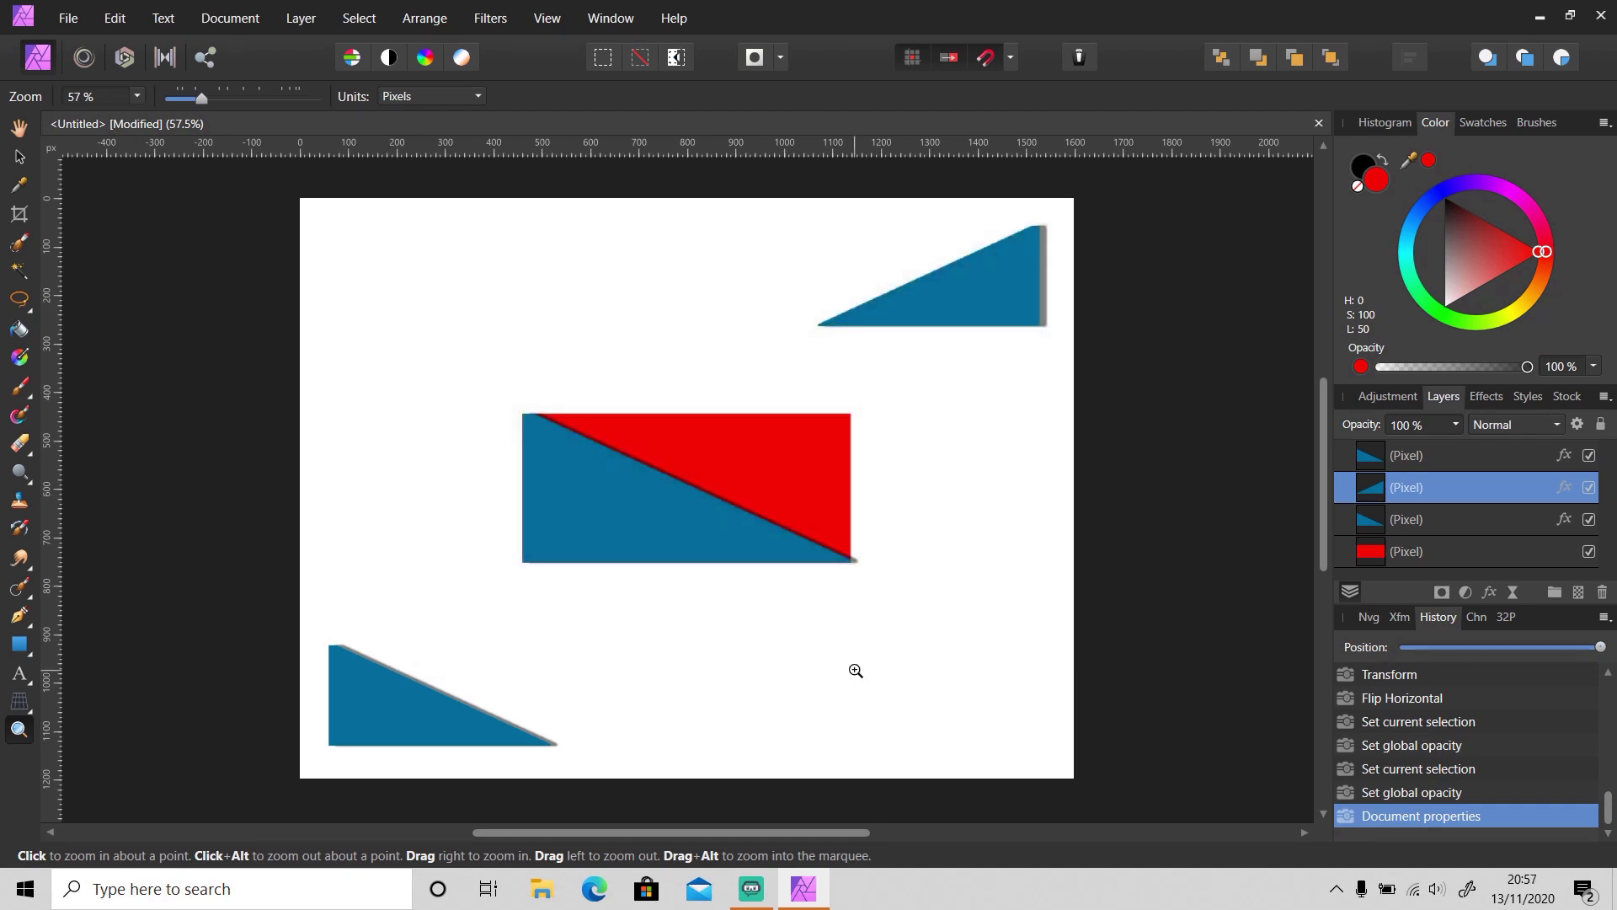